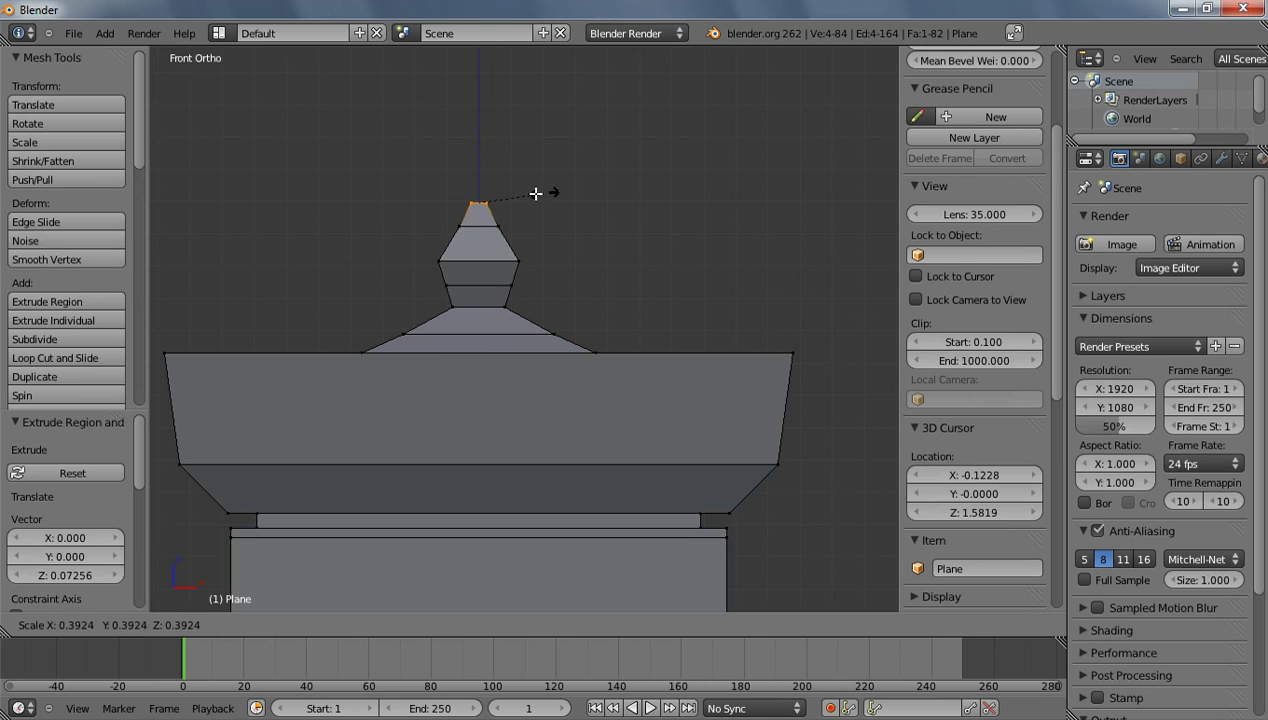
Scale the top face of the finial down to a narrow tip and check the cap from an angle
{"action": "left_click", "coordinate": [521, 193]}
{"action": "key", "text": "Tab"}
{"action": "middle_click_drag", "start_coordinate": [600, 213], "coordinate": [698, 347]}
{"action": "key", "text": "Tab"}
{"action": "scroll", "coordinate": [698, 347], "scroll_direction": "up", "scroll_amount": 6}
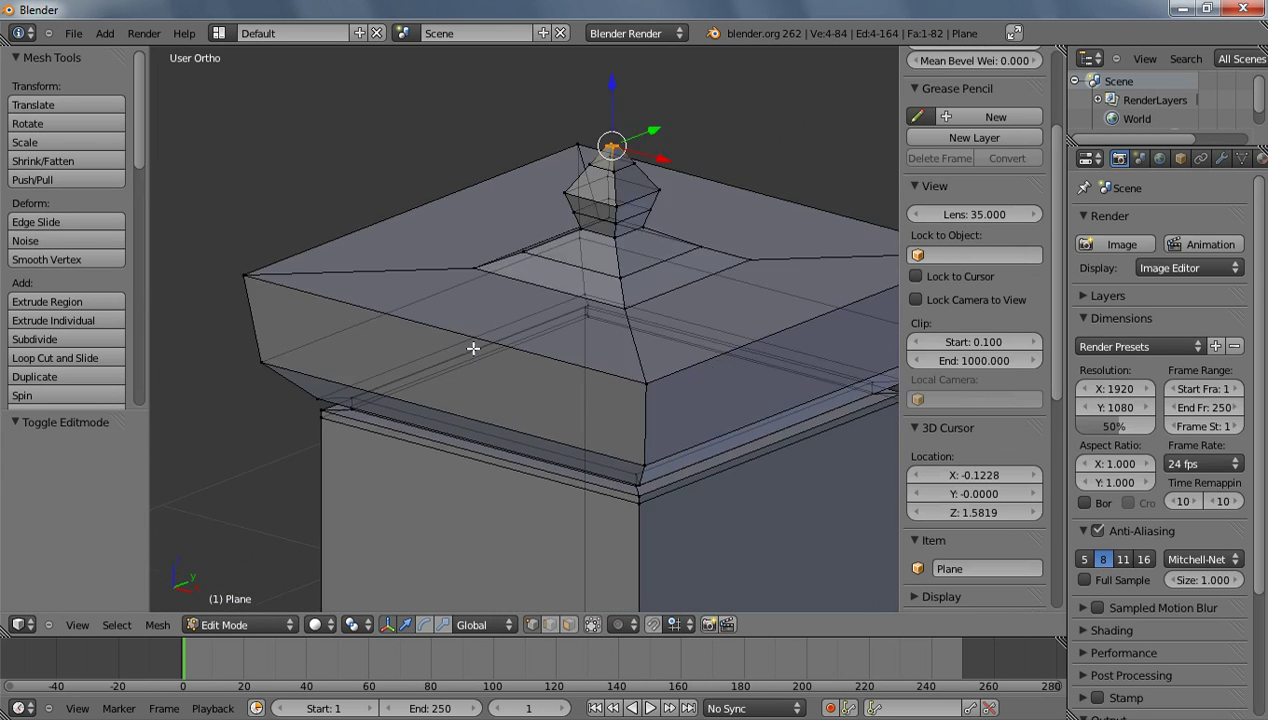
From the top view, select the central raised roof section with the finial and scale it up by about 1.3
{"action": "key", "text": "KP_1"}
{"action": "key", "text": "KP_7"}
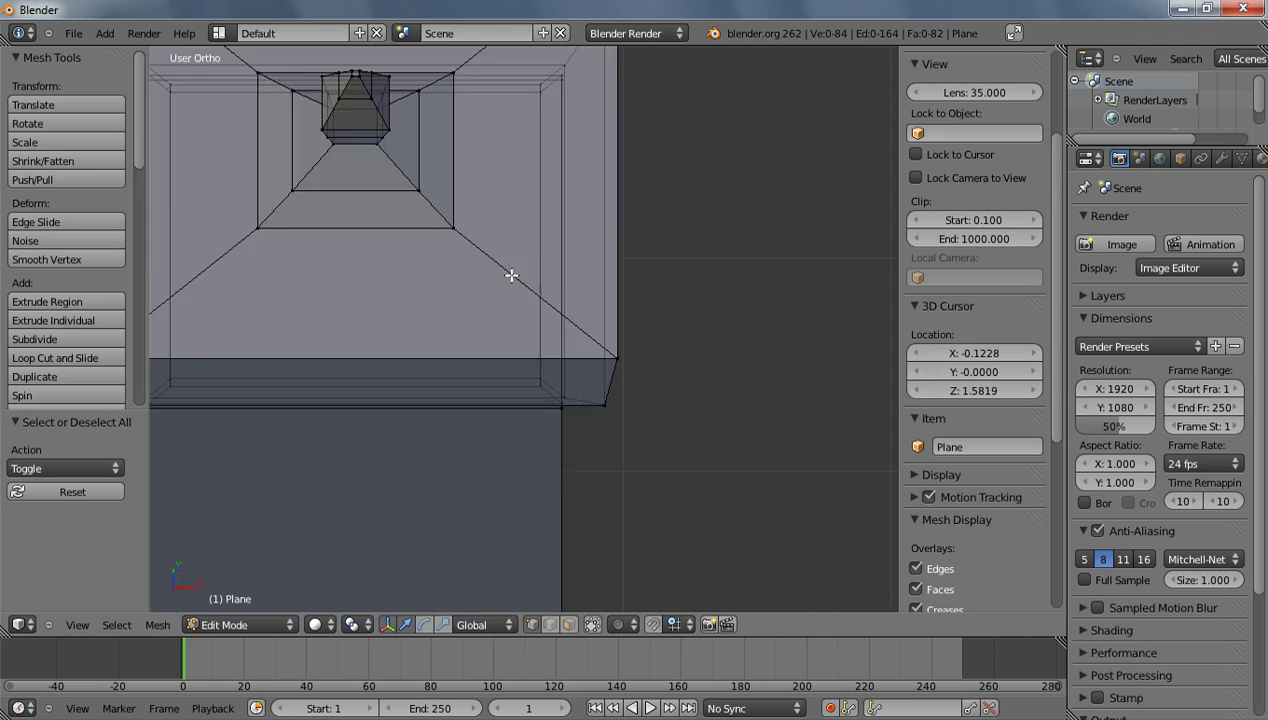
{"action": "scroll", "coordinate": [439, 198], "scroll_direction": "down", "scroll_amount": 3}
{"action": "middle_click_drag", "start_coordinate": [415, 201], "coordinate": [443, 257], "text": "shift"}
{"action": "scroll", "coordinate": [443, 257], "scroll_direction": "up", "scroll_amount": 3}
{"action": "middle_click_drag", "start_coordinate": [331, 147], "coordinate": [356, 179], "text": "shift"}
{"action": "key", "text": "b"}
{"action": "left_click_drag", "start_coordinate": [288, 54], "coordinate": [600, 330]}
{"action": "key", "text": "s"}
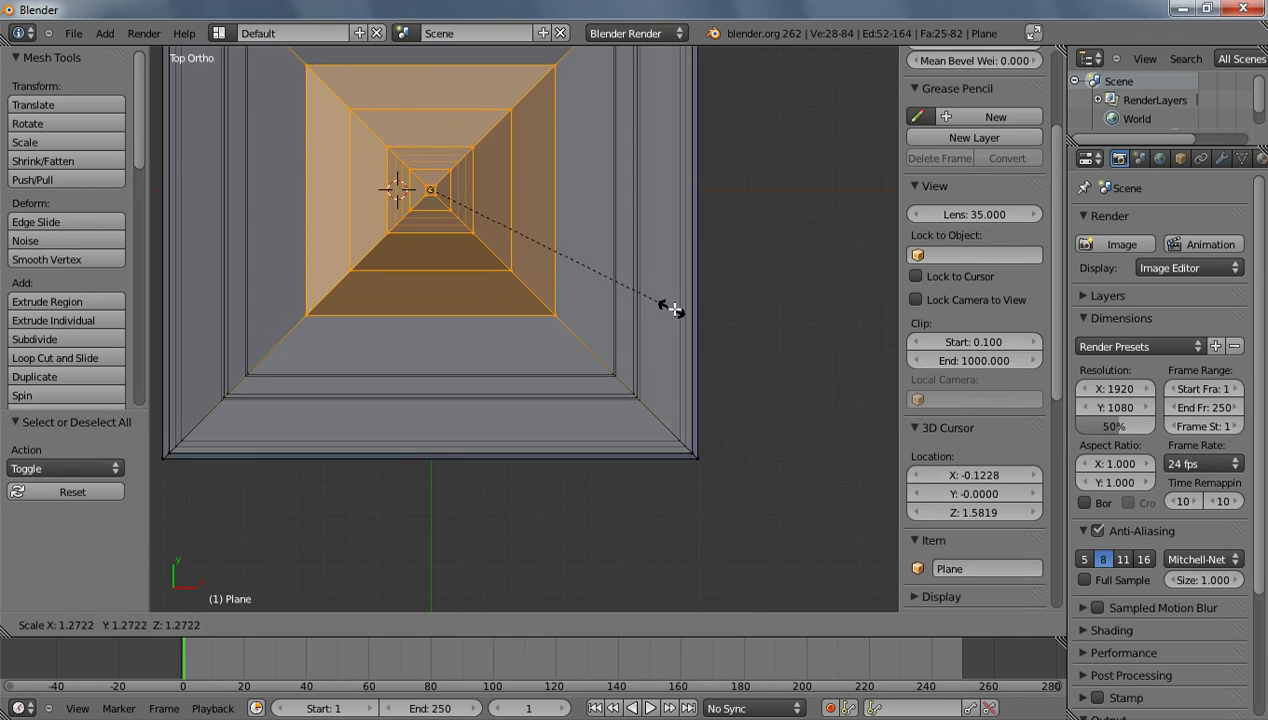
{"action": "left_click", "coordinate": [673, 320]}
Raise the selected roof section and finial along Z, then check the pillar in Object Mode
{"action": "key", "text": "KP_1"}
{"action": "left_click_drag", "start_coordinate": [436, 259], "coordinate": [440, 200]}
{"action": "key", "text": "Tab"}
{"action": "middle_click_drag", "start_coordinate": [472, 231], "coordinate": [481, 405]}
{"action": "scroll", "coordinate": [529, 359], "scroll_direction": "down", "scroll_amount": 9}
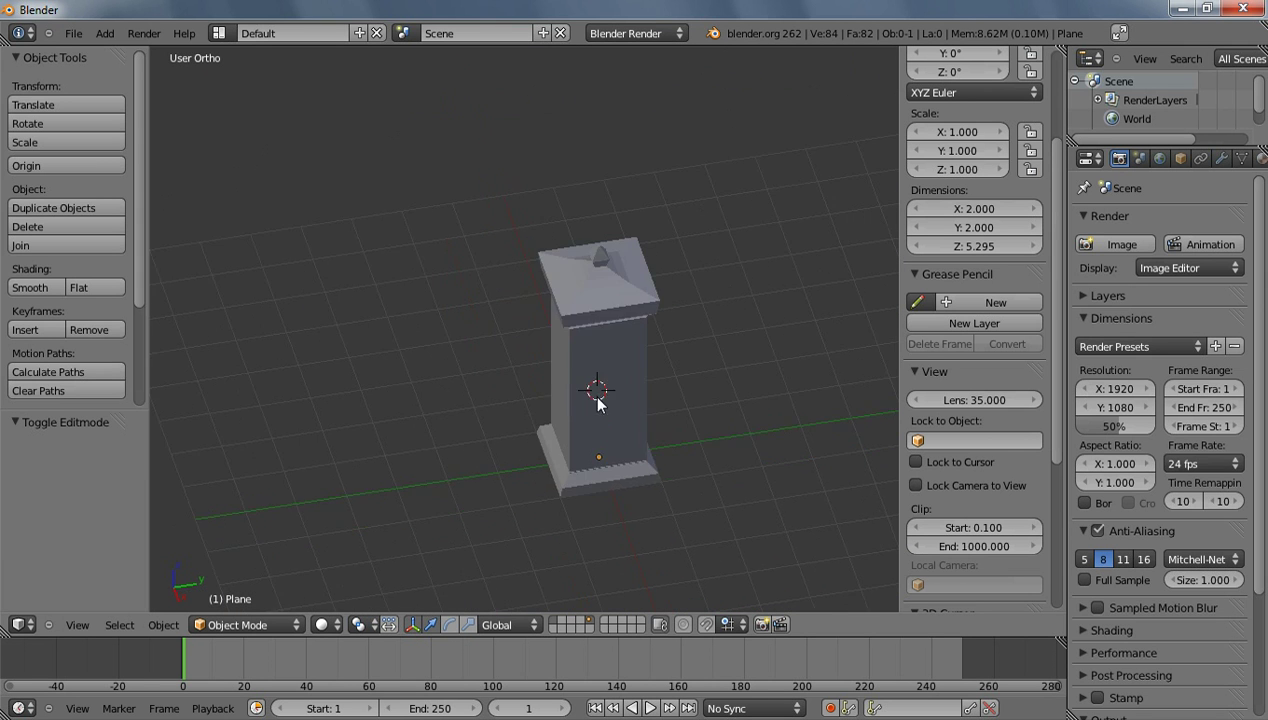
{"action": "middle_click_drag", "start_coordinate": [597, 400], "coordinate": [674, 399]}
{"action": "scroll", "coordinate": [515, 399], "scroll_direction": "up", "scroll_amount": 5}
{"action": "scroll", "coordinate": [597, 393], "scroll_direction": "down", "scroll_amount": 5}
{"action": "scroll", "coordinate": [539, 300], "scroll_direction": "up", "scroll_amount": 6}
{"action": "middle_click_drag", "start_coordinate": [538, 309], "coordinate": [538, 563], "text": "shift"}
{"action": "middle_click_drag", "start_coordinate": [550, 279], "coordinate": [558, 327], "text": "shift"}
{"action": "middle_click_drag", "start_coordinate": [618, 263], "coordinate": [529, 224]}
In the front view, widen the edge loop midway up the slope below the finial by about 1.1
{"action": "key", "text": "KP_1"}
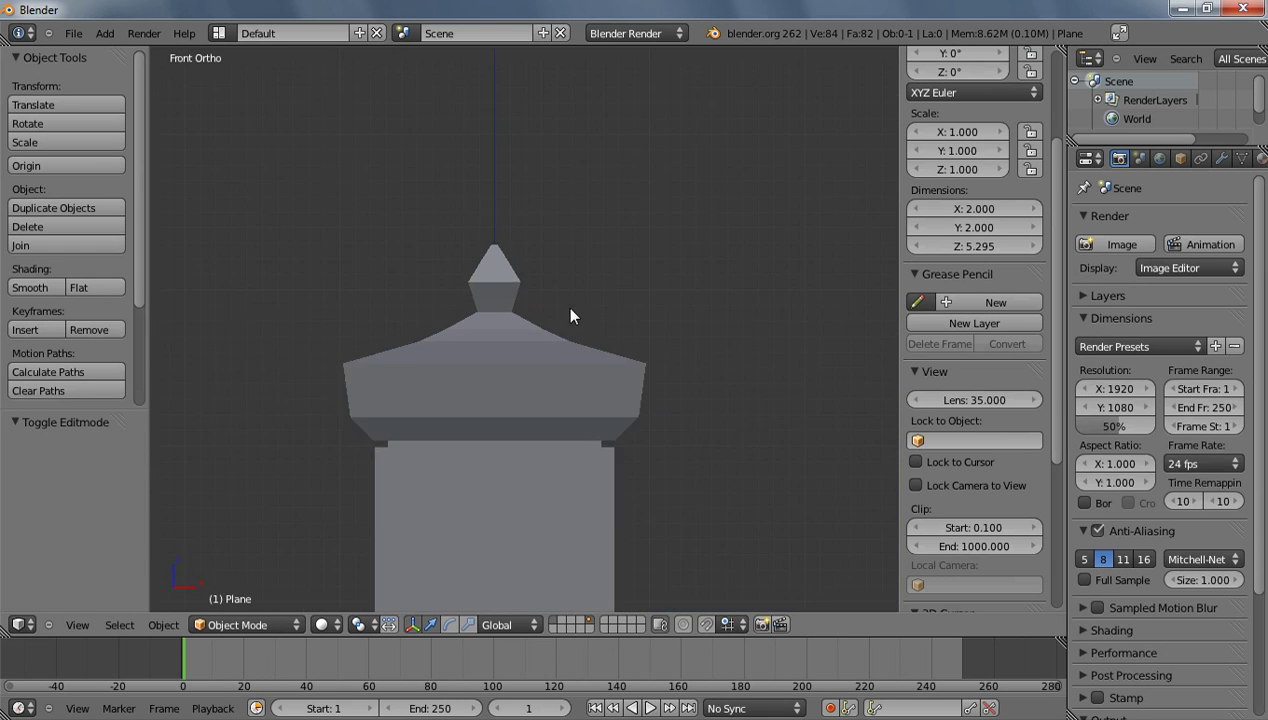
{"action": "scroll", "coordinate": [570, 309], "scroll_direction": "up", "scroll_amount": 5}
{"action": "key", "text": "Tab"}
{"action": "scroll", "coordinate": [533, 328], "scroll_direction": "up", "scroll_amount": 5}
{"action": "key", "text": "a"}
{"action": "right_click", "coordinate": [527, 331], "text": "alt"}
{"action": "key", "text": "s"}
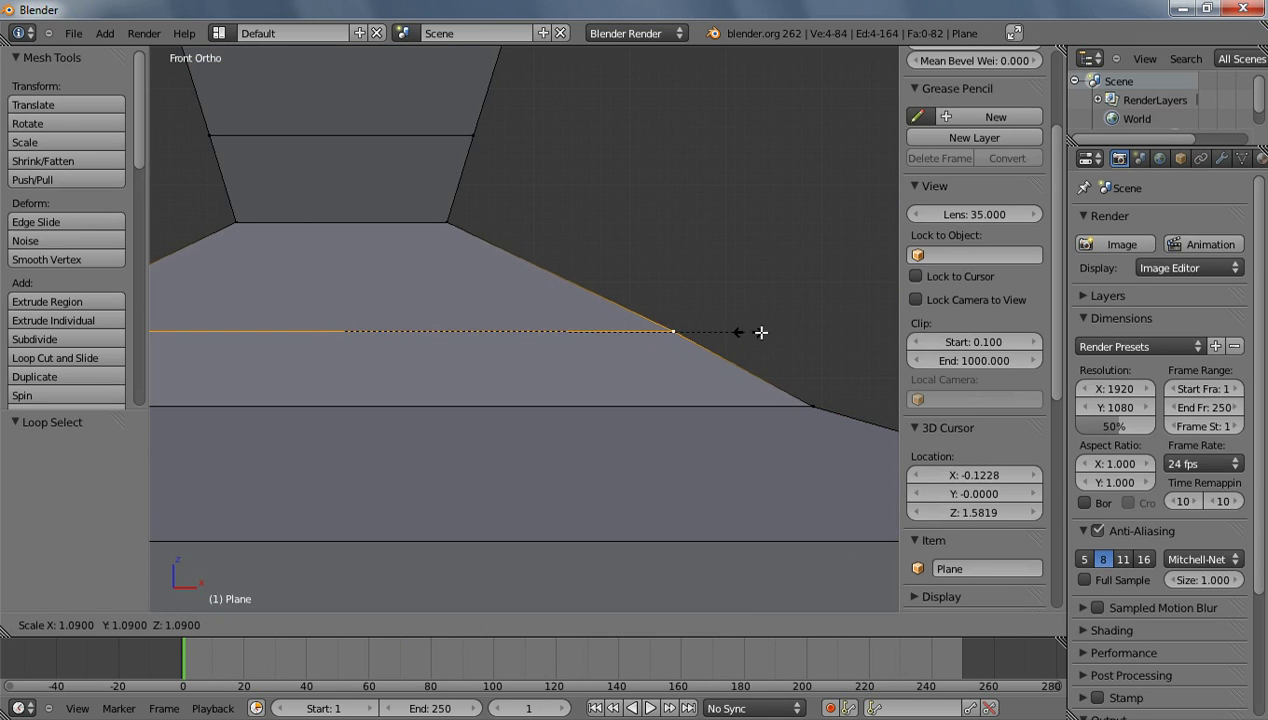
{"action": "left_click", "coordinate": [778, 330]}
Raise the edge loop below the finial by about 0.04 along Z and return to Object Mode
{"action": "key", "text": "g"}
{"action": "key", "text": "z"}
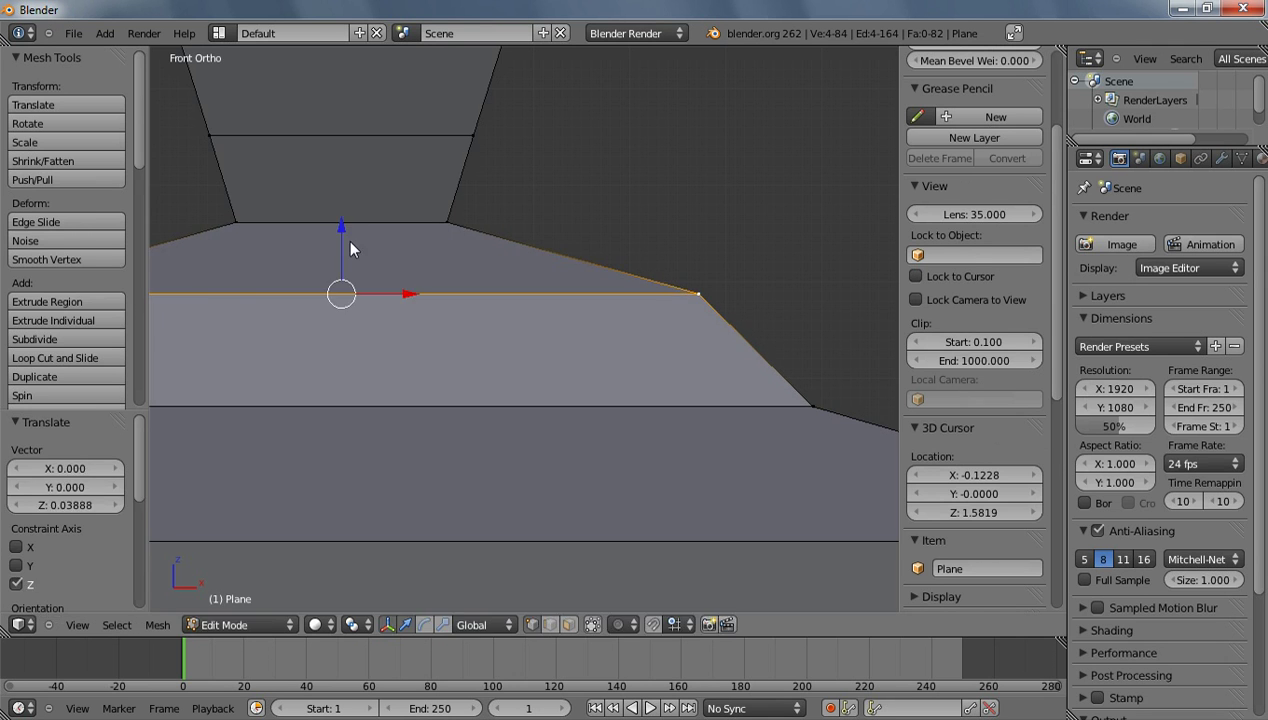
{"action": "left_click", "coordinate": [350, 232]}
{"action": "key", "text": "Tab"}
{"action": "scroll", "coordinate": [504, 304], "scroll_direction": "down", "scroll_amount": 9}
{"action": "middle_click_drag", "start_coordinate": [697, 312], "coordinate": [580, 350]}
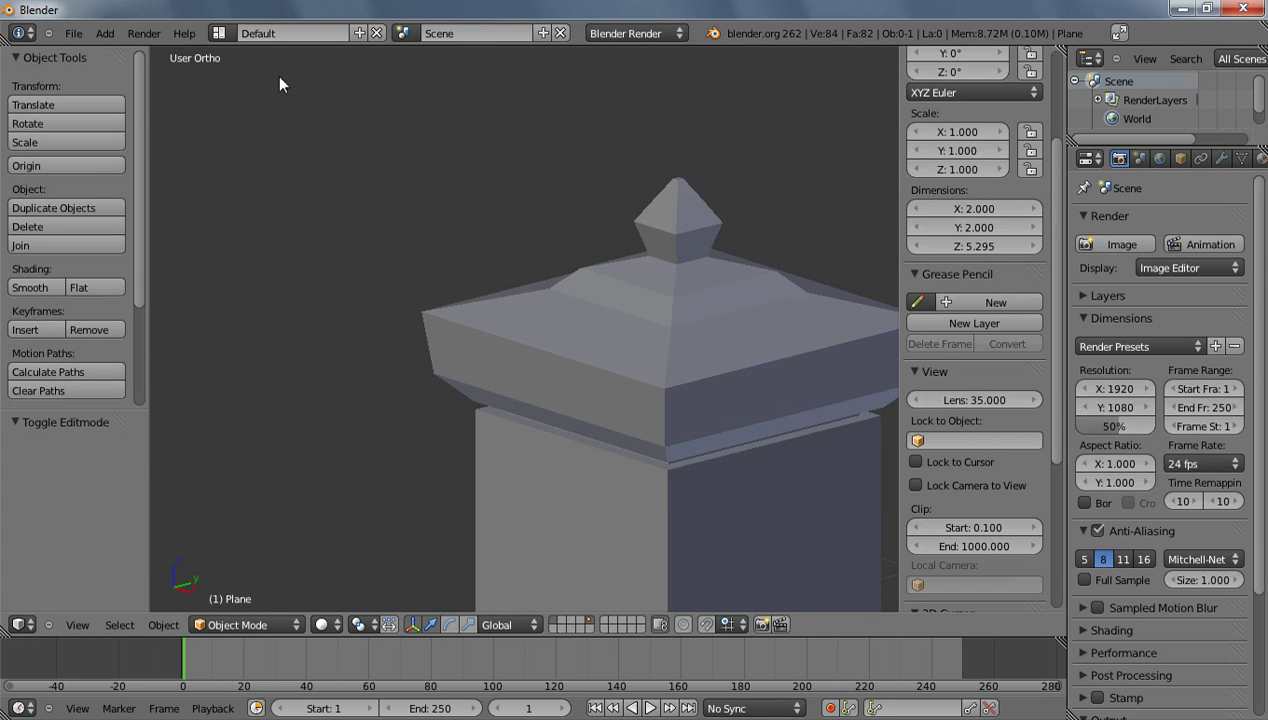
Start saving the model under a new name and browse to the Worm_Android project's Files folder
{"action": "left_click", "coordinate": [74, 35]}
{"action": "left_click", "coordinate": [121, 149]}
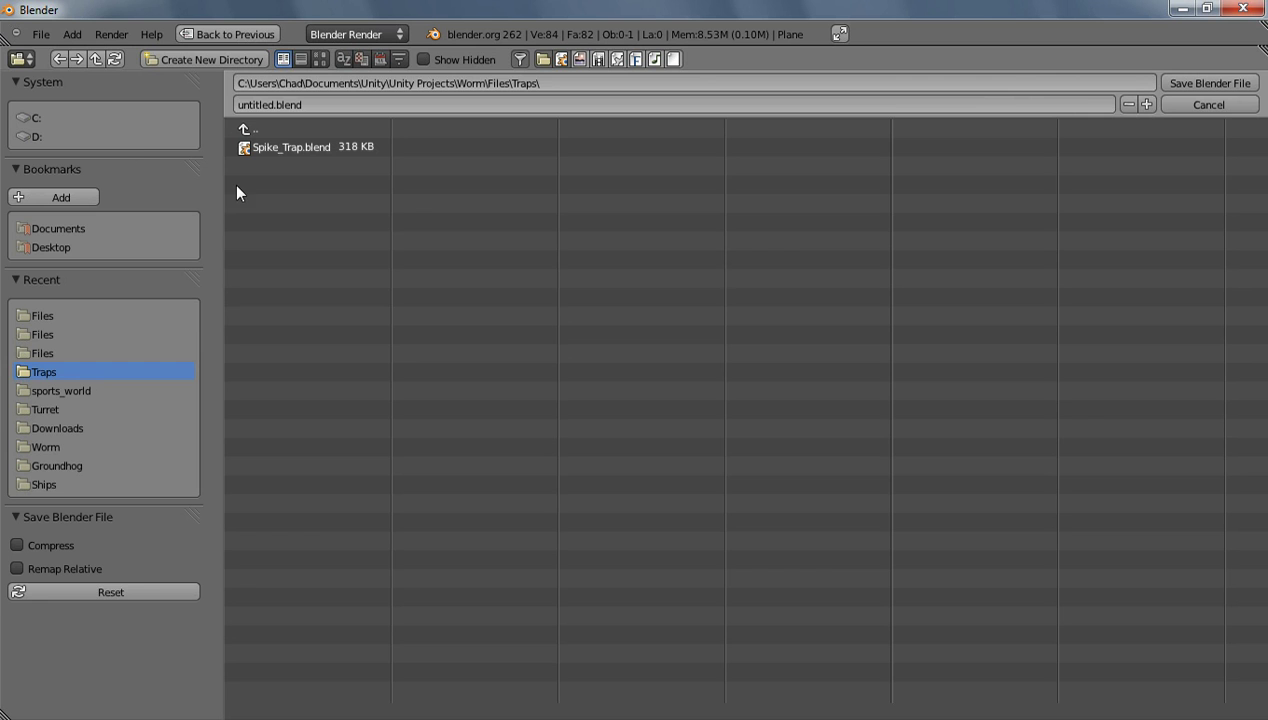
{"action": "left_click", "coordinate": [273, 125]}
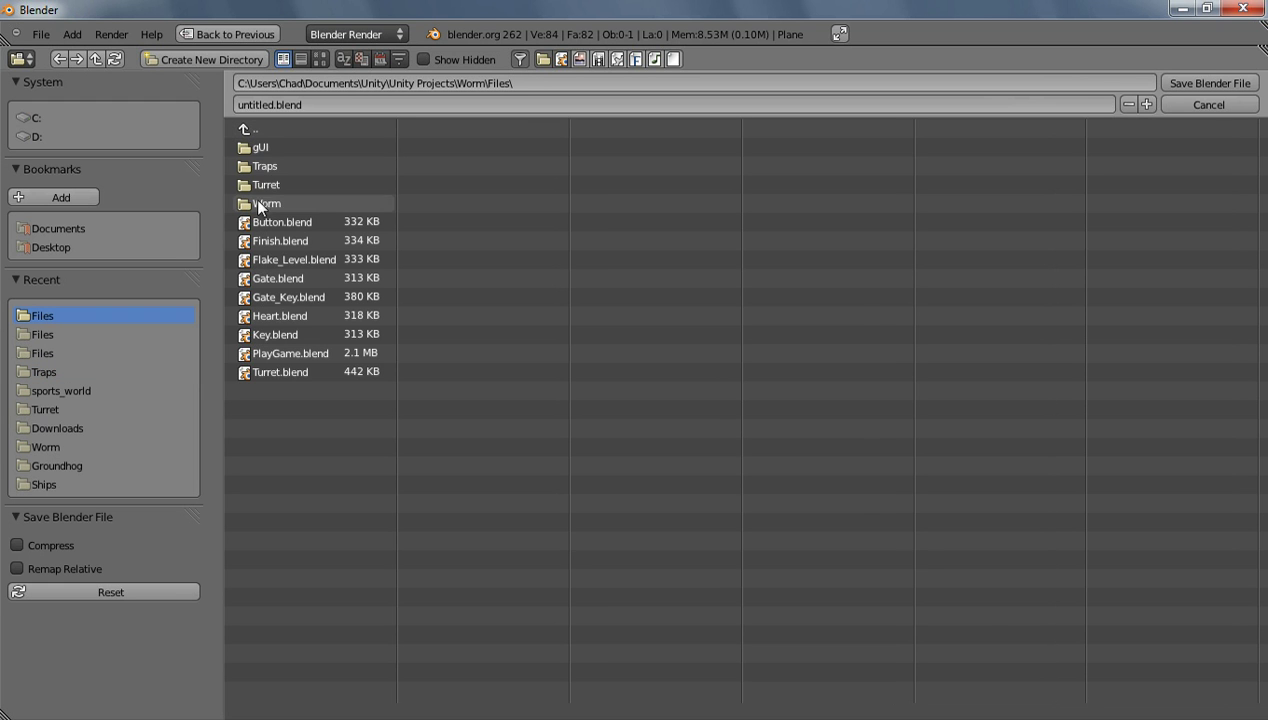
{"action": "left_click", "coordinate": [268, 128]}
{"action": "left_click", "coordinate": [269, 129]}
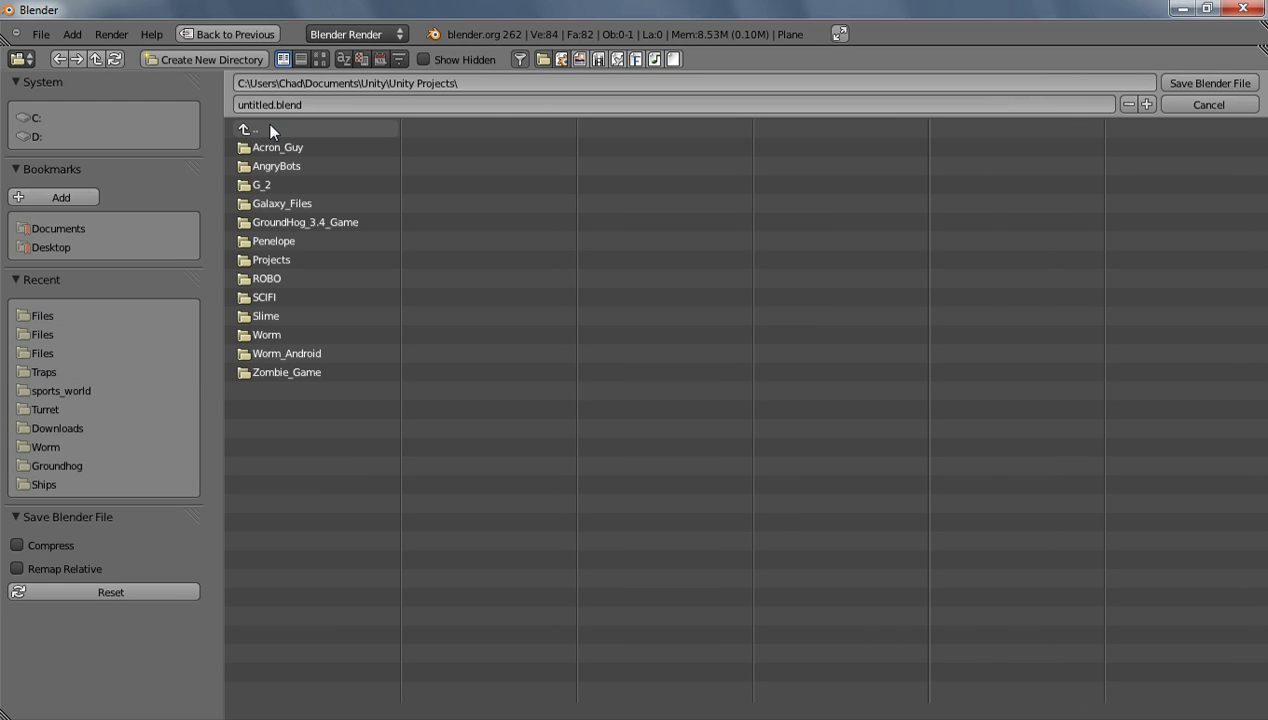
{"action": "left_click", "coordinate": [287, 353]}
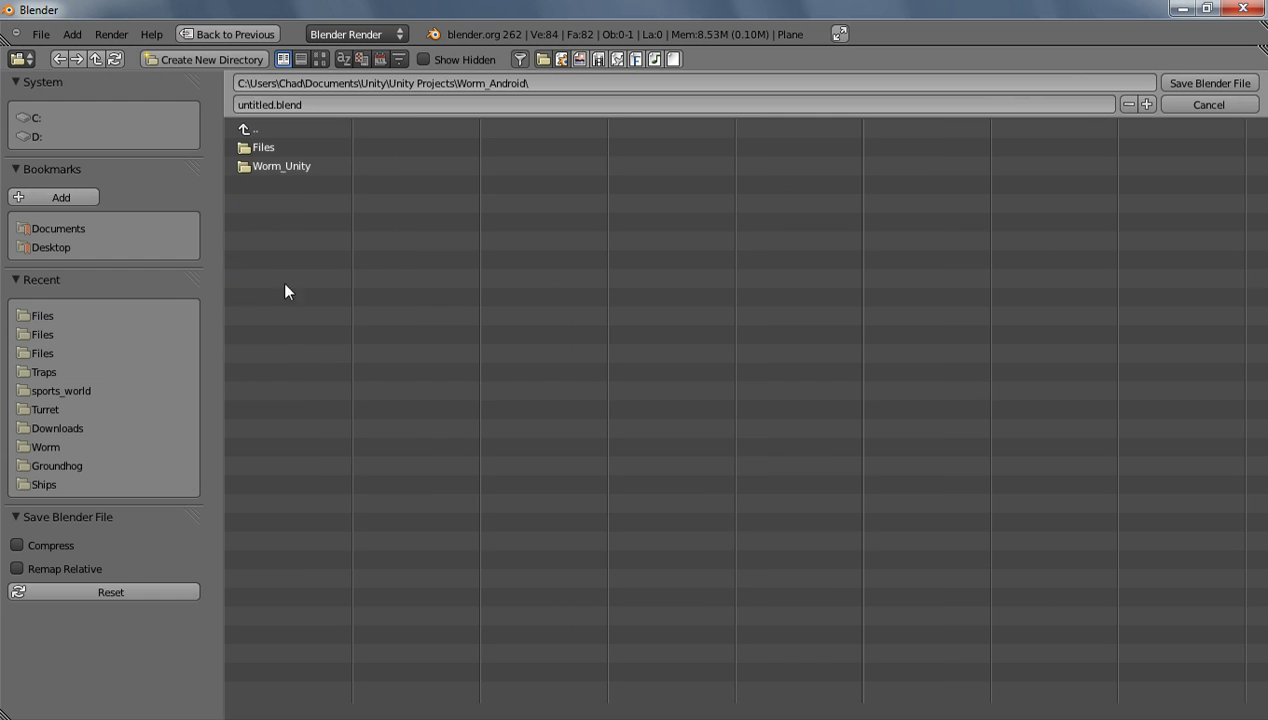
{"action": "left_click", "coordinate": [284, 147]}
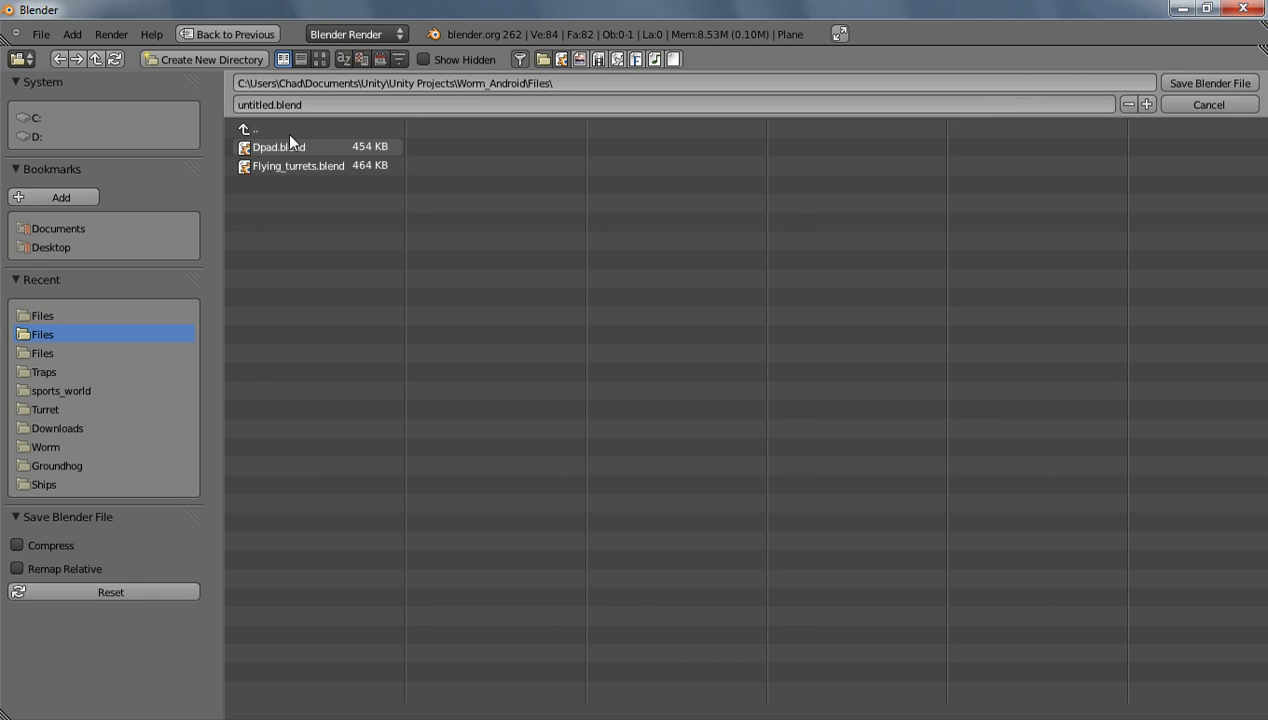
{"action": "left_click", "coordinate": [285, 127]}
{"action": "left_click", "coordinate": [280, 147]}
Create a new folder named Gate inside the Files folder and open it
{"action": "left_click", "coordinate": [233, 55]}
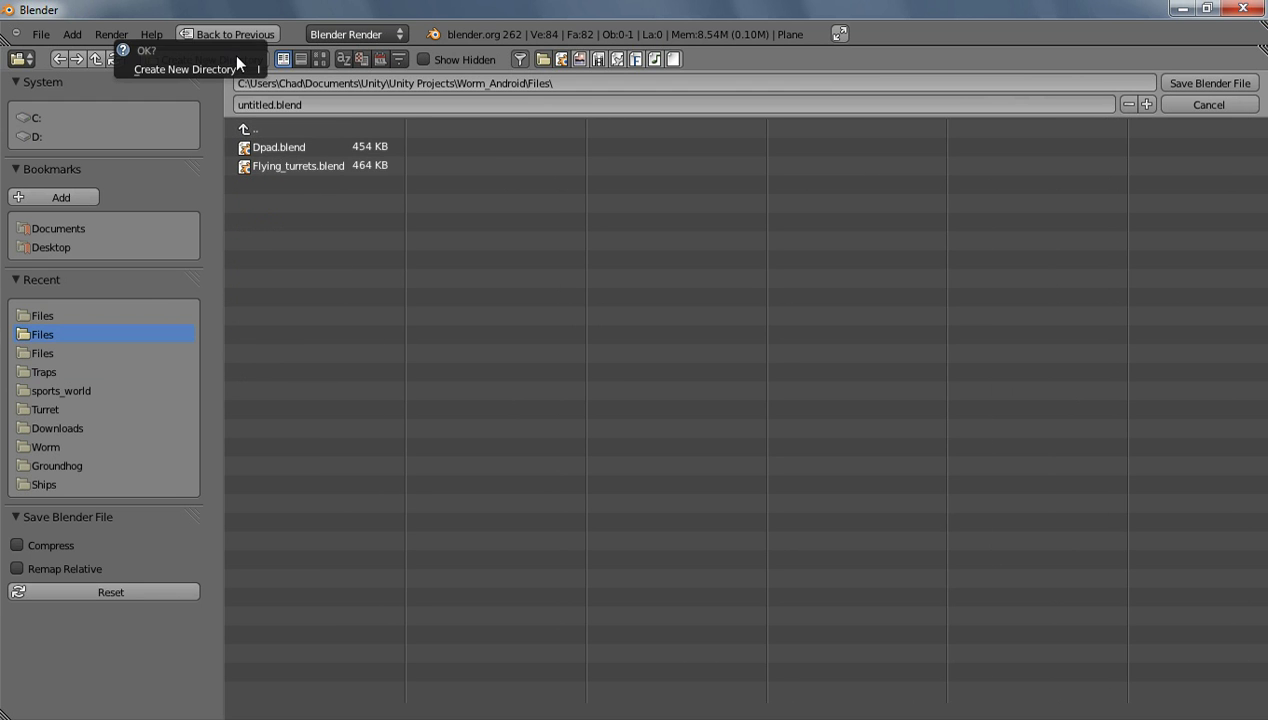
{"action": "left_click", "coordinate": [228, 69]}
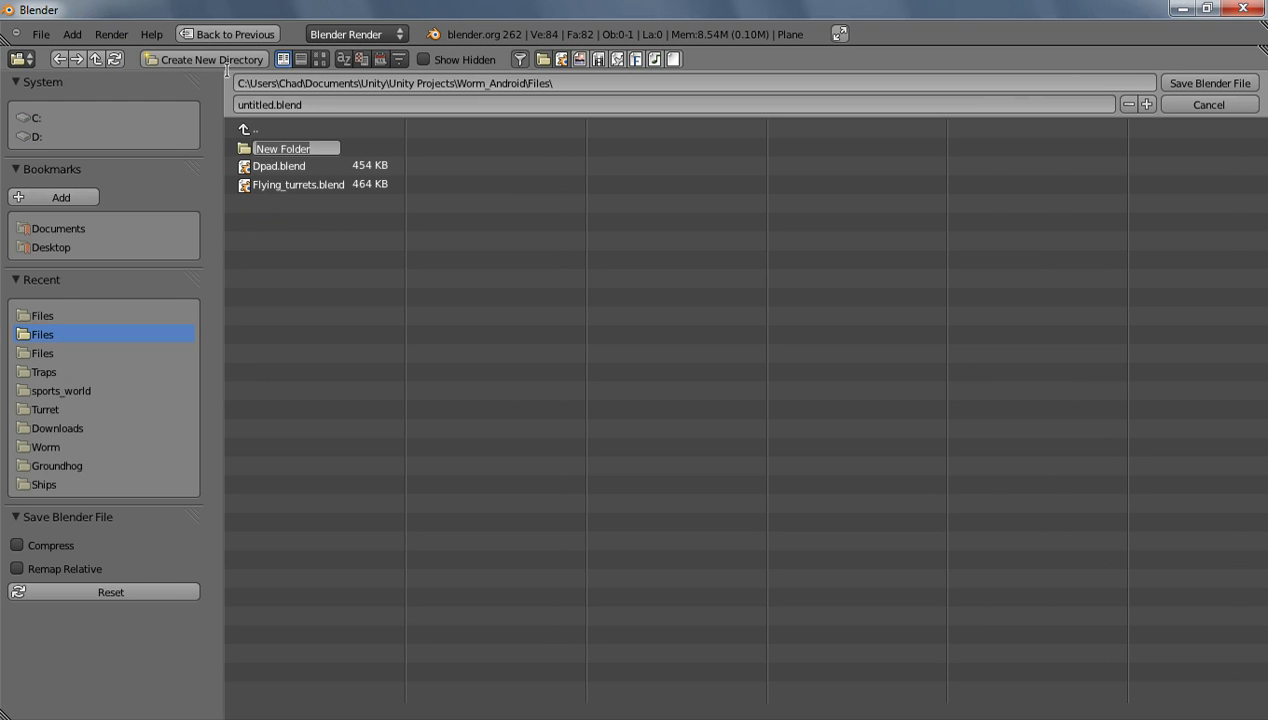
{"action": "key", "text": "Return"}
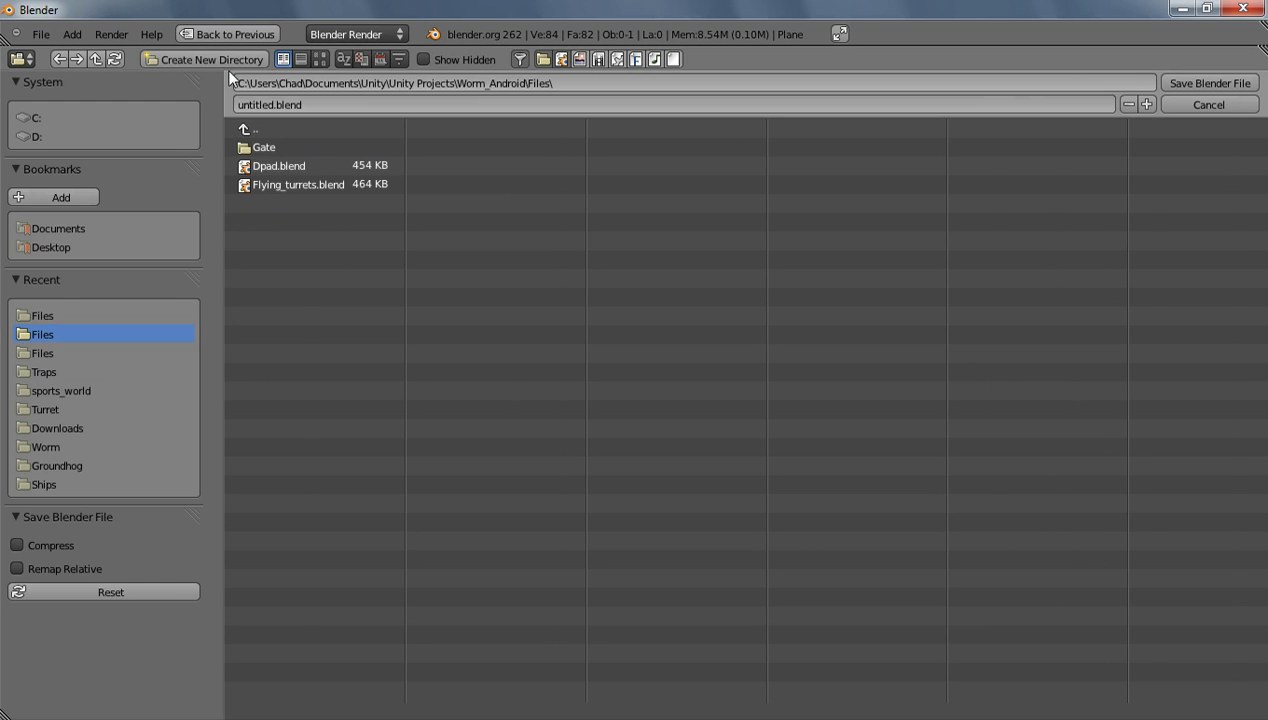
{"action": "left_click", "coordinate": [316, 143]}
Save the model as Sides.blend in the Gate folder
{"action": "left_click", "coordinate": [320, 104]}
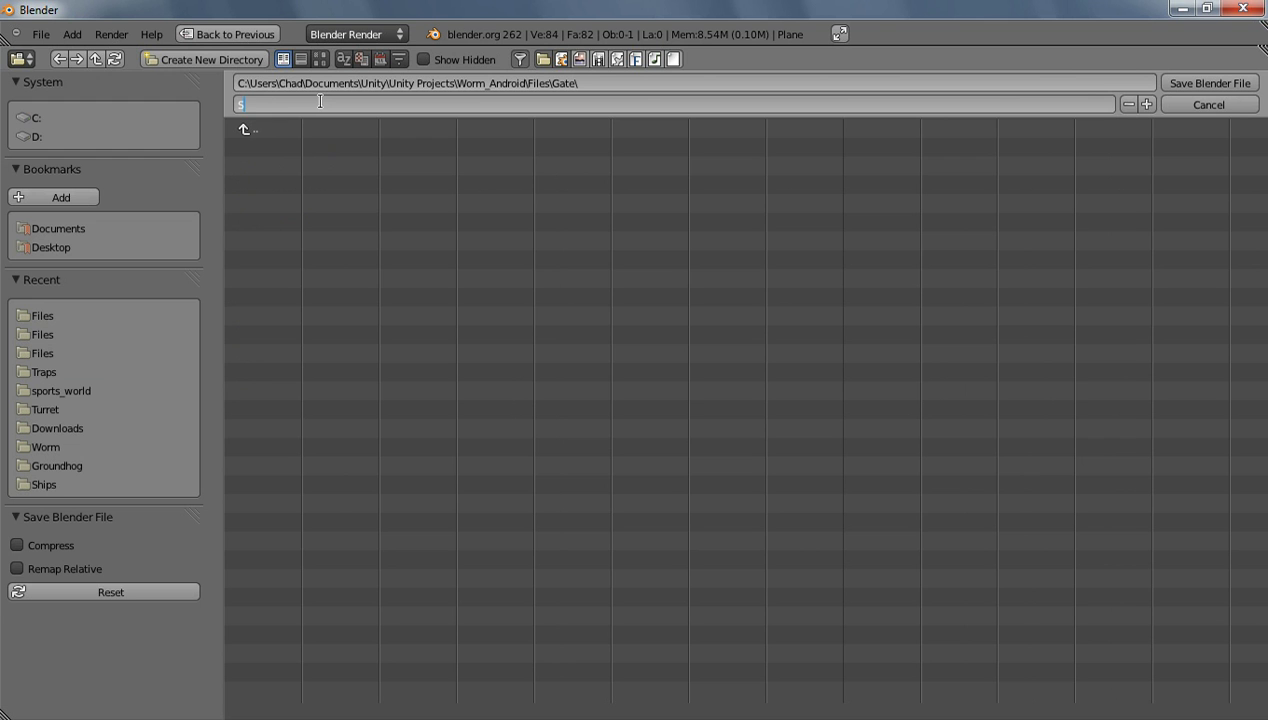
{"action": "key", "text": "Return"}
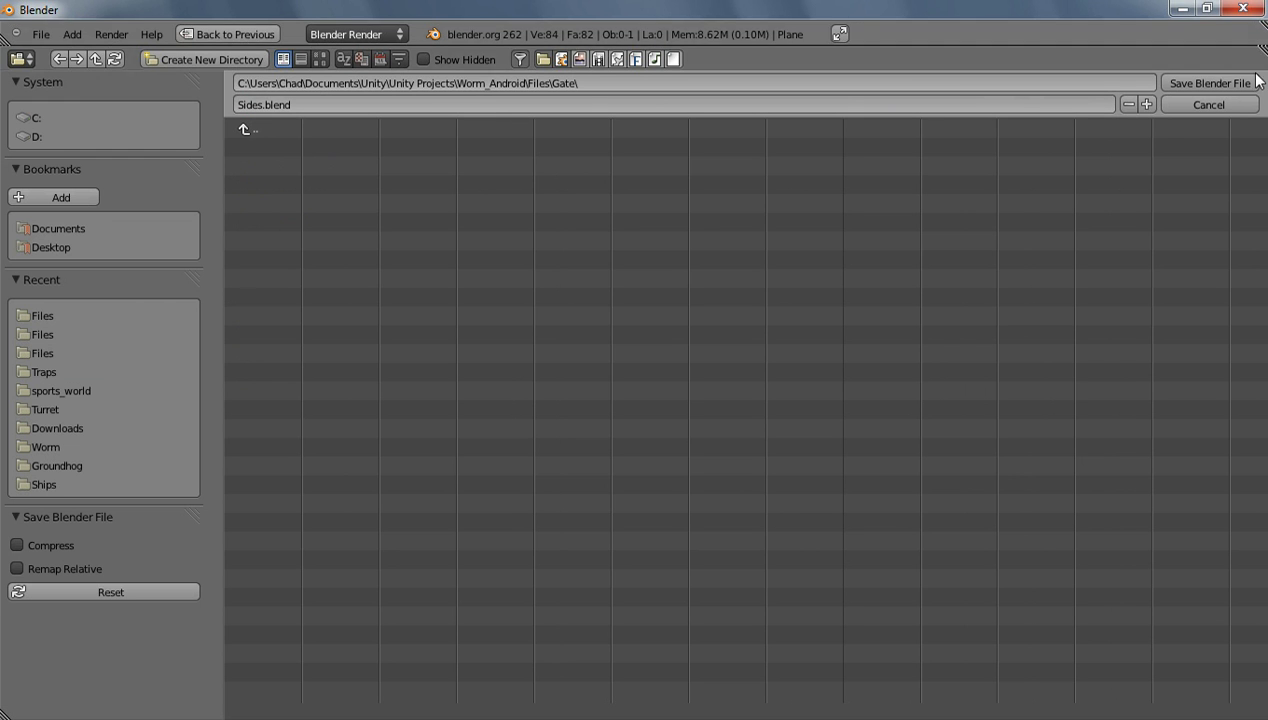
{"action": "left_click", "coordinate": [1210, 83]}
{"action": "scroll", "coordinate": [594, 232], "scroll_direction": "up", "scroll_amount": 3}
{"action": "scroll", "coordinate": [625, 458], "scroll_direction": "down", "scroll_amount": 3}
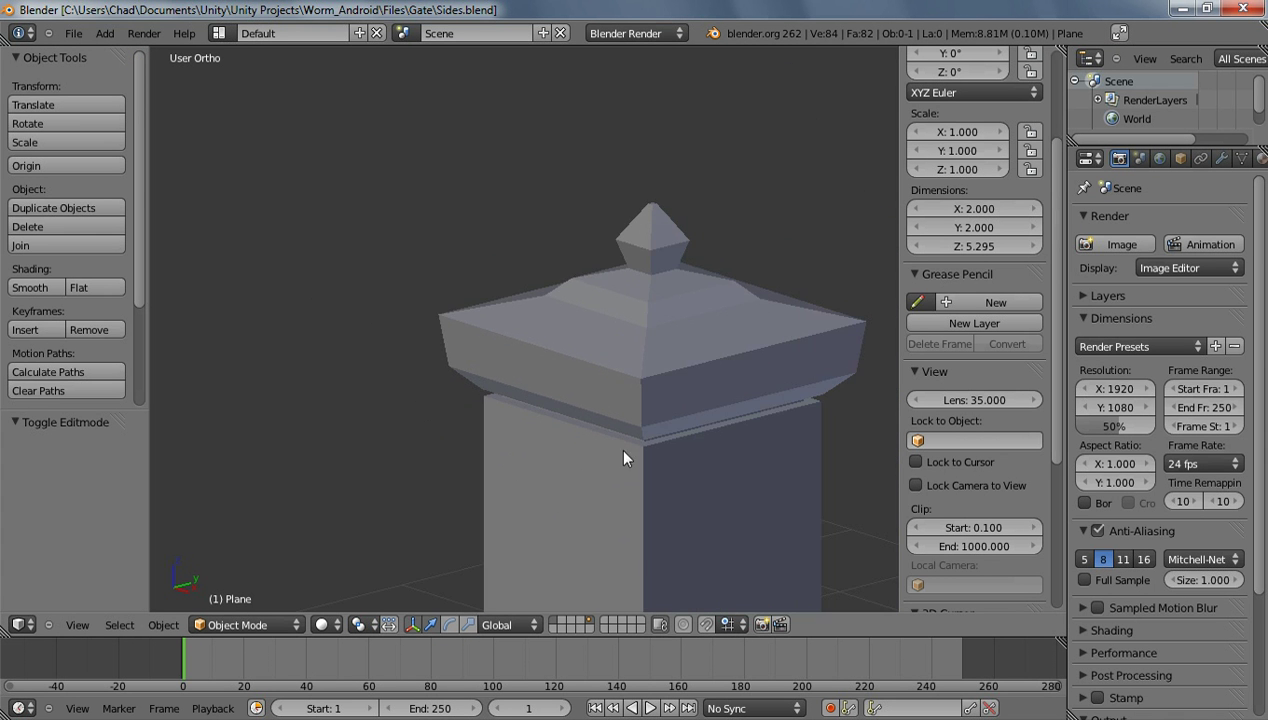
Open the pillar in Edit Mode from the front view with nothing selected
{"action": "scroll", "coordinate": [511, 203], "scroll_direction": "up", "scroll_amount": 3}
{"action": "scroll", "coordinate": [538, 425], "scroll_direction": "down", "scroll_amount": 2}
{"action": "scroll", "coordinate": [545, 425], "scroll_direction": "down", "scroll_amount": 1}
{"action": "right_click", "coordinate": [548, 425]}
{"action": "key", "text": "Tab"}
{"action": "key", "text": "KP_1"}
{"action": "scroll", "coordinate": [530, 385], "scroll_direction": "up", "scroll_amount": 3}
{"action": "key", "text": "a"}
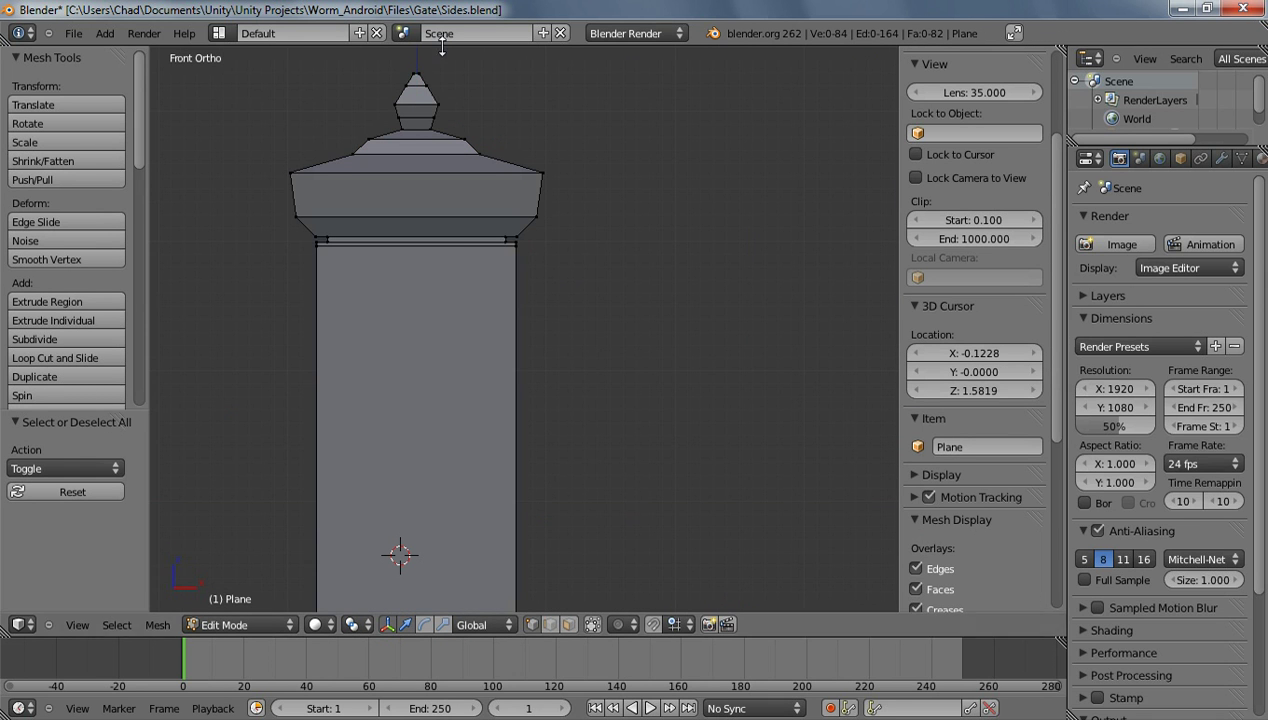
Split the 3D viewport into two side-by-side areas and switch one of them to the UV/Image Editor
{"action": "right_click", "coordinate": [442, 48]}
{"action": "left_click", "coordinate": [420, 73]}
{"action": "left_click", "coordinate": [459, 173]}
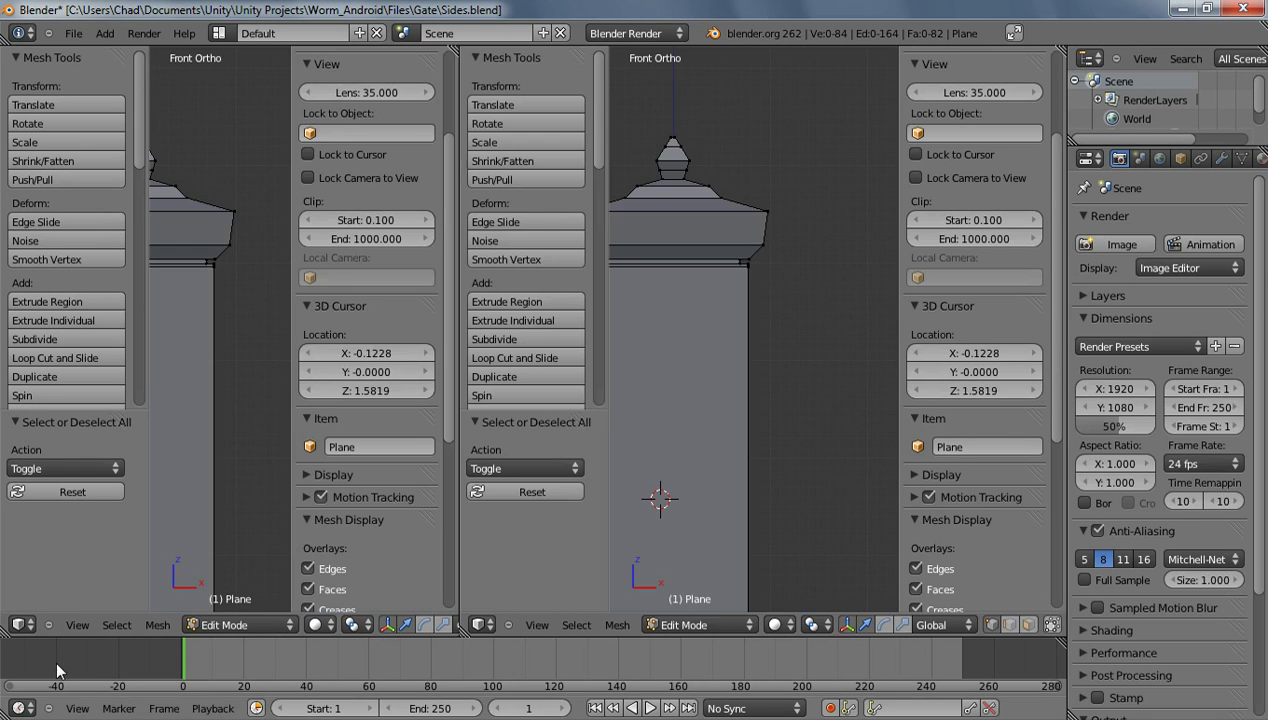
{"action": "left_click", "coordinate": [18, 624]}
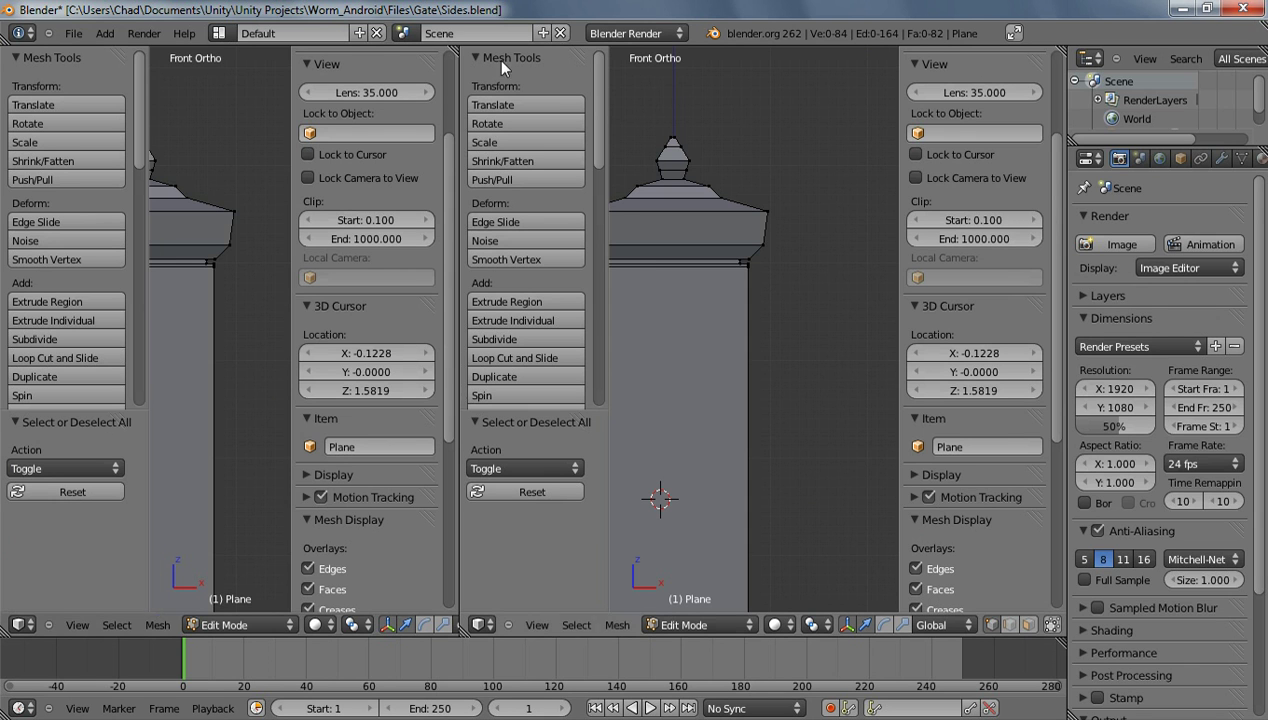
{"action": "right_click", "coordinate": [337, 43]}
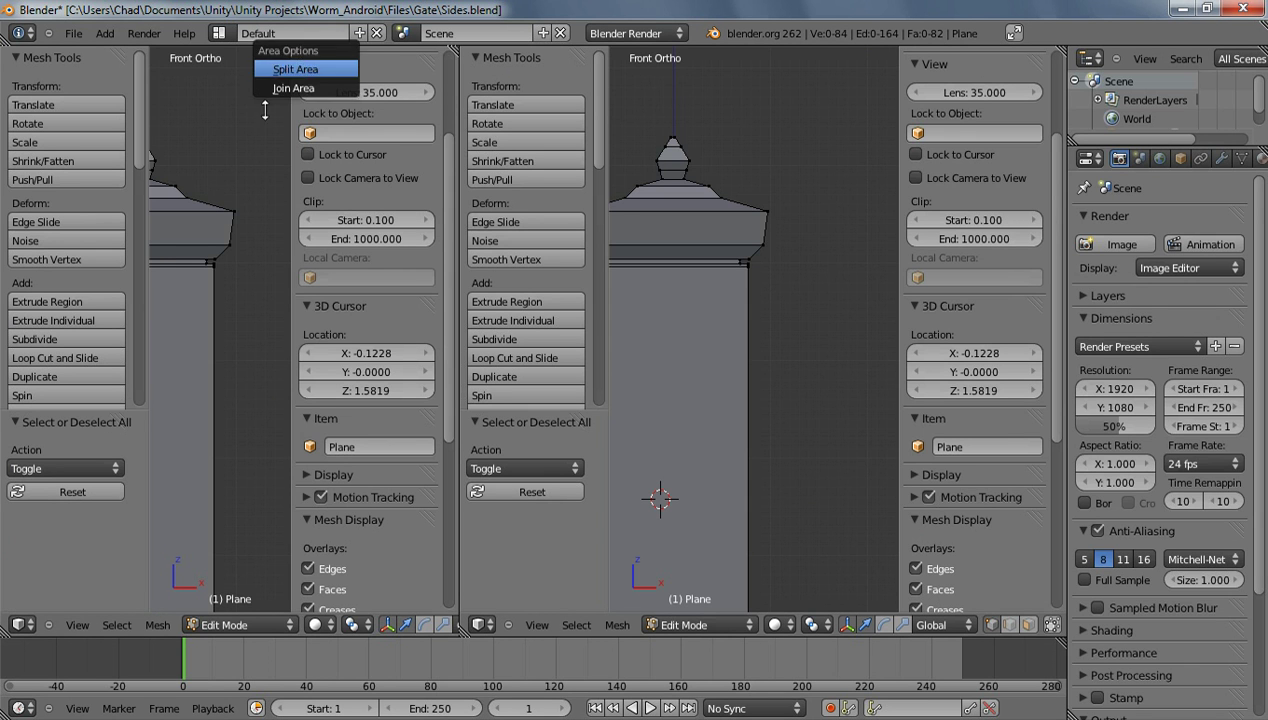
{"action": "left_click", "coordinate": [17, 625]}
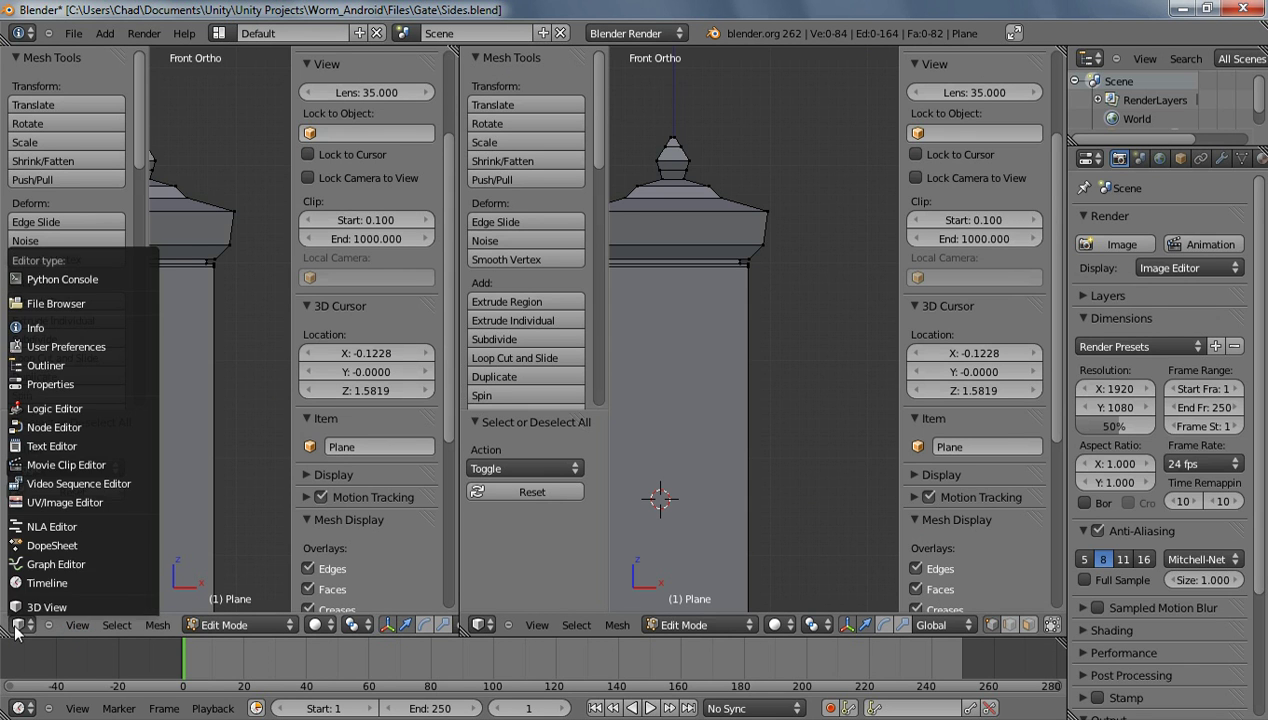
{"action": "left_click", "coordinate": [48, 500]}
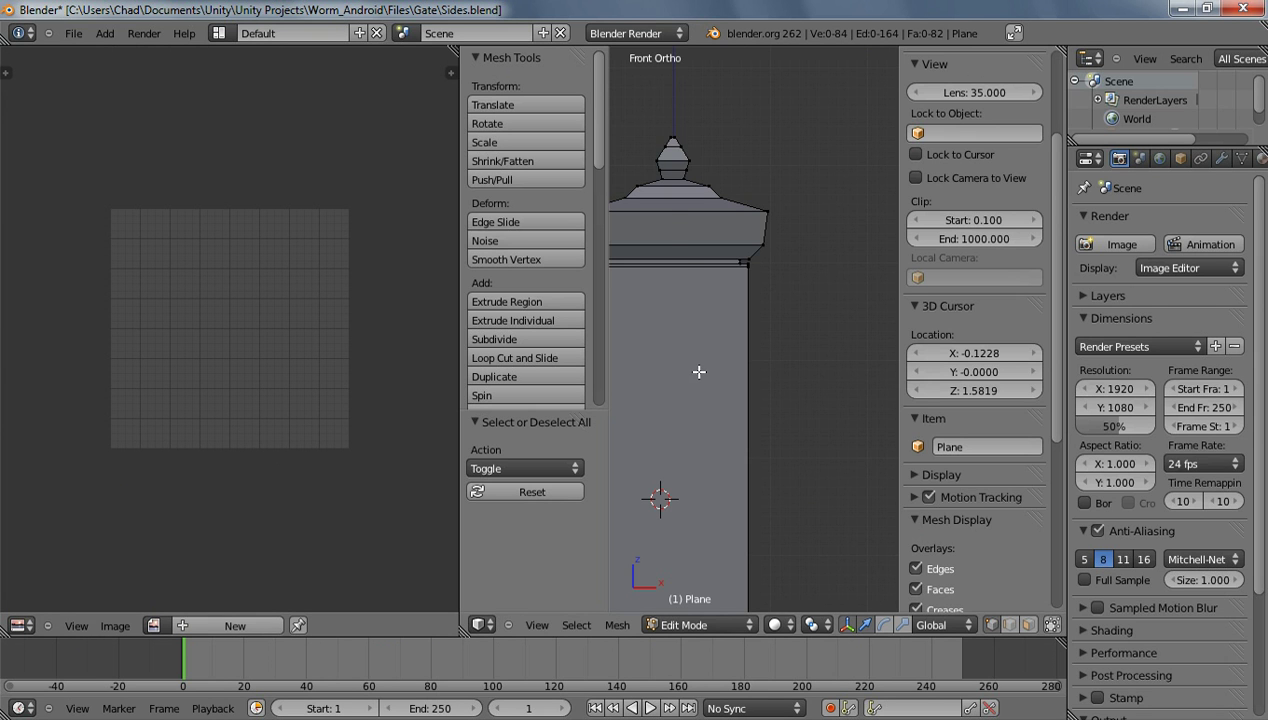
Hide the 3D view's tool shelf and properties region, and show the whole pillar from the front in face selection mode
{"action": "key", "text": "n"}
{"action": "key", "text": "t"}
{"action": "scroll", "coordinate": [727, 350], "scroll_direction": "up", "scroll_amount": 2}
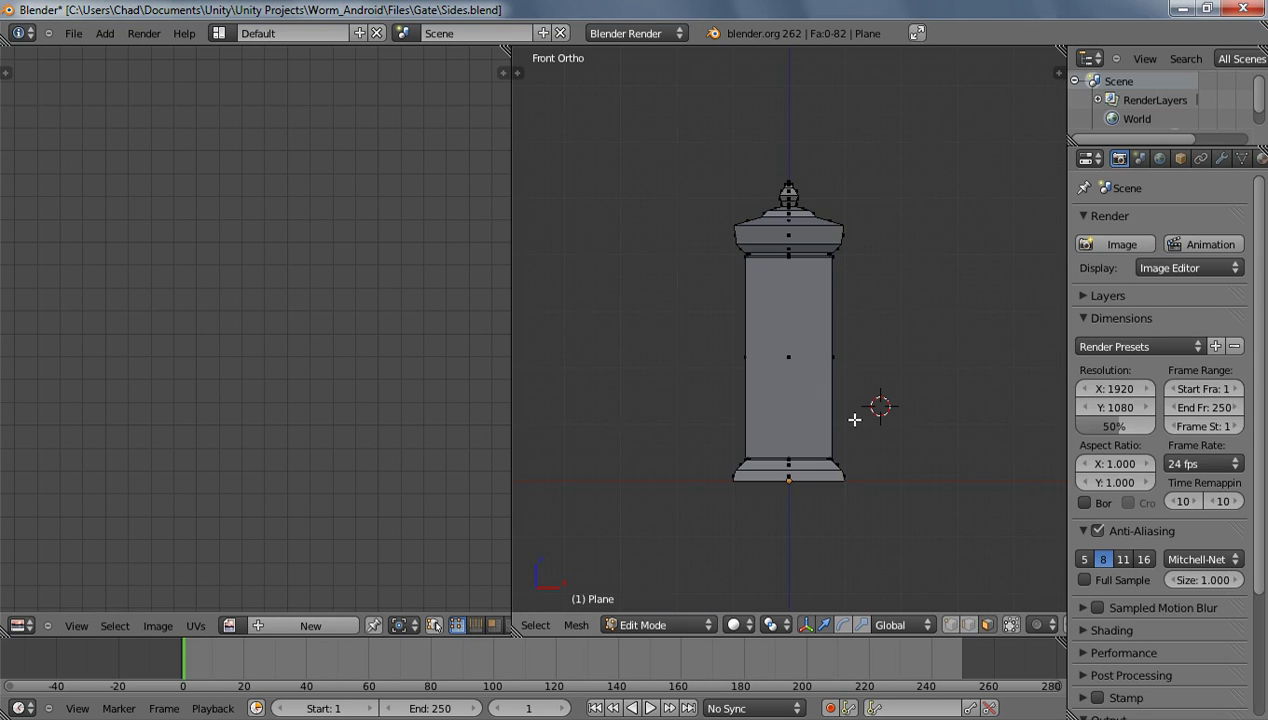
{"action": "middle_click_drag", "start_coordinate": [854, 420], "coordinate": [819, 397]}
{"action": "key", "text": "KP_1"}
{"action": "scroll", "coordinate": [368, 430], "scroll_direction": "down", "scroll_amount": 3}
{"action": "scroll", "coordinate": [366, 424], "scroll_direction": "up", "scroll_amount": 4}
{"action": "scroll", "coordinate": [325, 414], "scroll_direction": "down", "scroll_amount": 2}
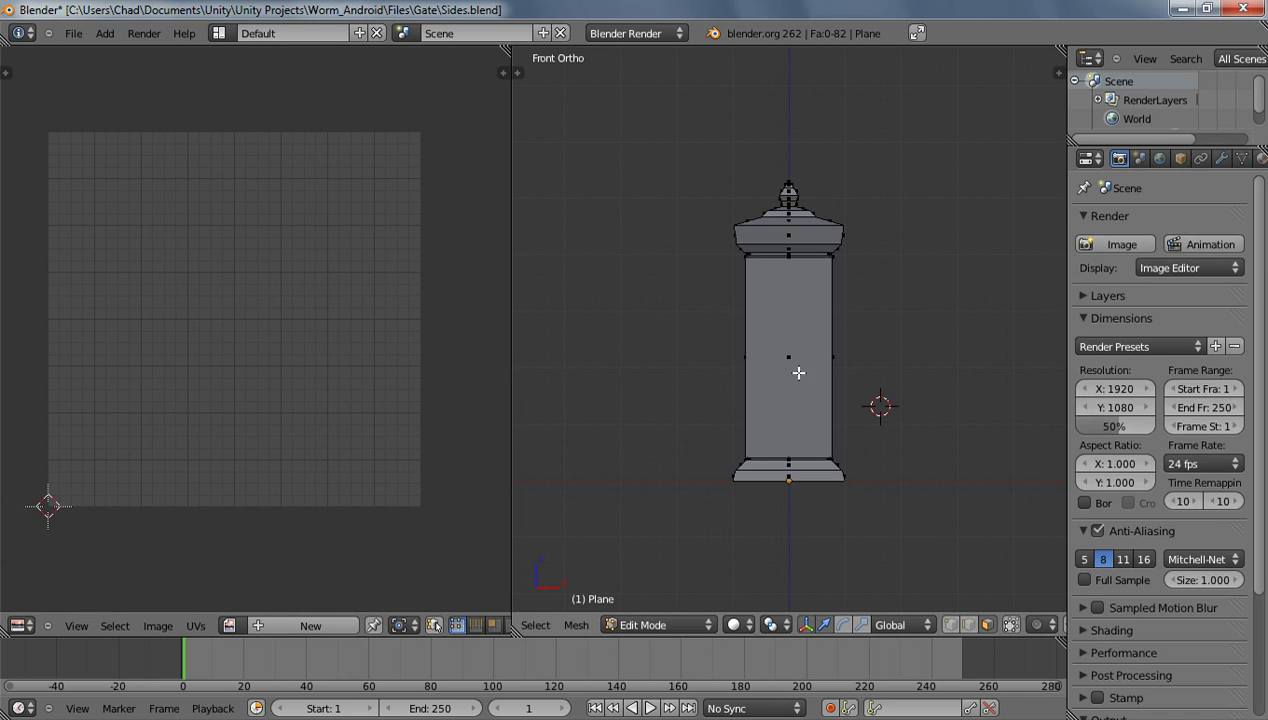
Select all front and back faces of the pillar and check the selection from several angles
{"action": "scroll", "coordinate": [767, 384], "scroll_direction": "up", "scroll_amount": 3}
{"action": "middle_click_drag", "start_coordinate": [835, 413], "coordinate": [839, 393], "text": "shift"}
{"action": "key", "text": "a"}
{"action": "middle_click_drag", "start_coordinate": [818, 523], "coordinate": [816, 112]}
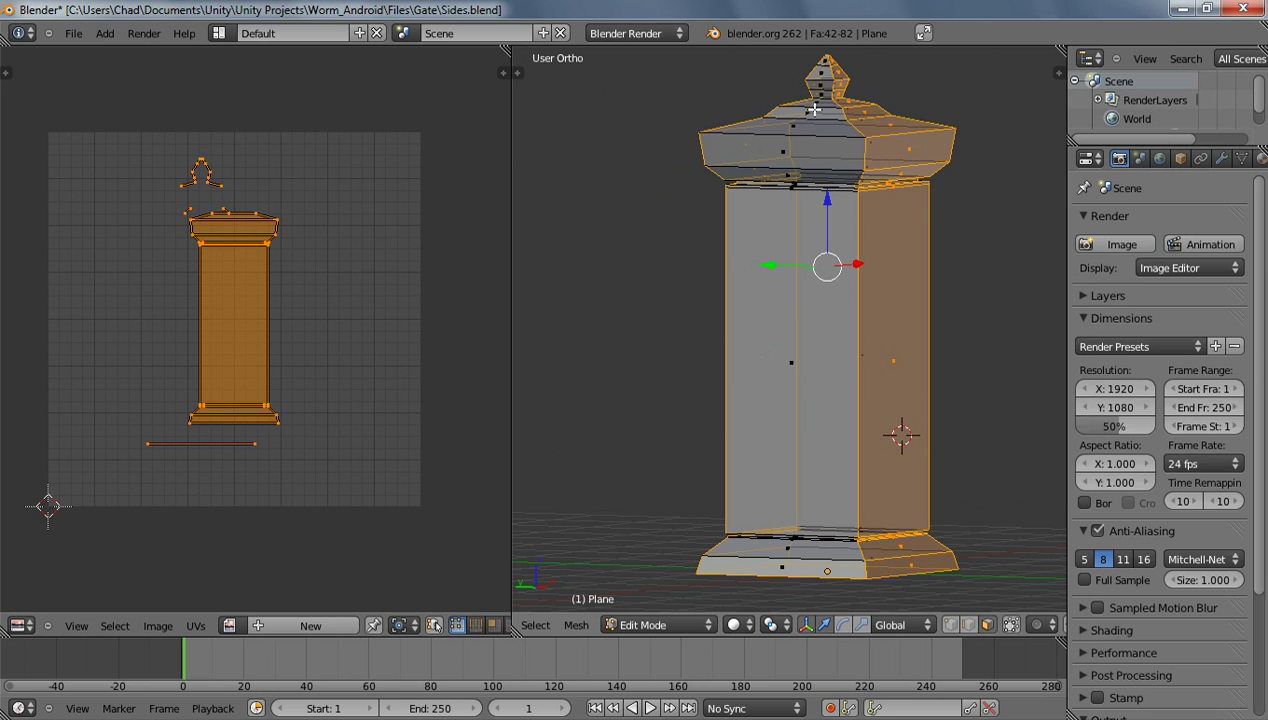
{"action": "middle_click_drag", "start_coordinate": [752, 188], "coordinate": [825, 280]}
{"action": "scroll", "coordinate": [825, 280], "scroll_direction": "up", "scroll_amount": 3}
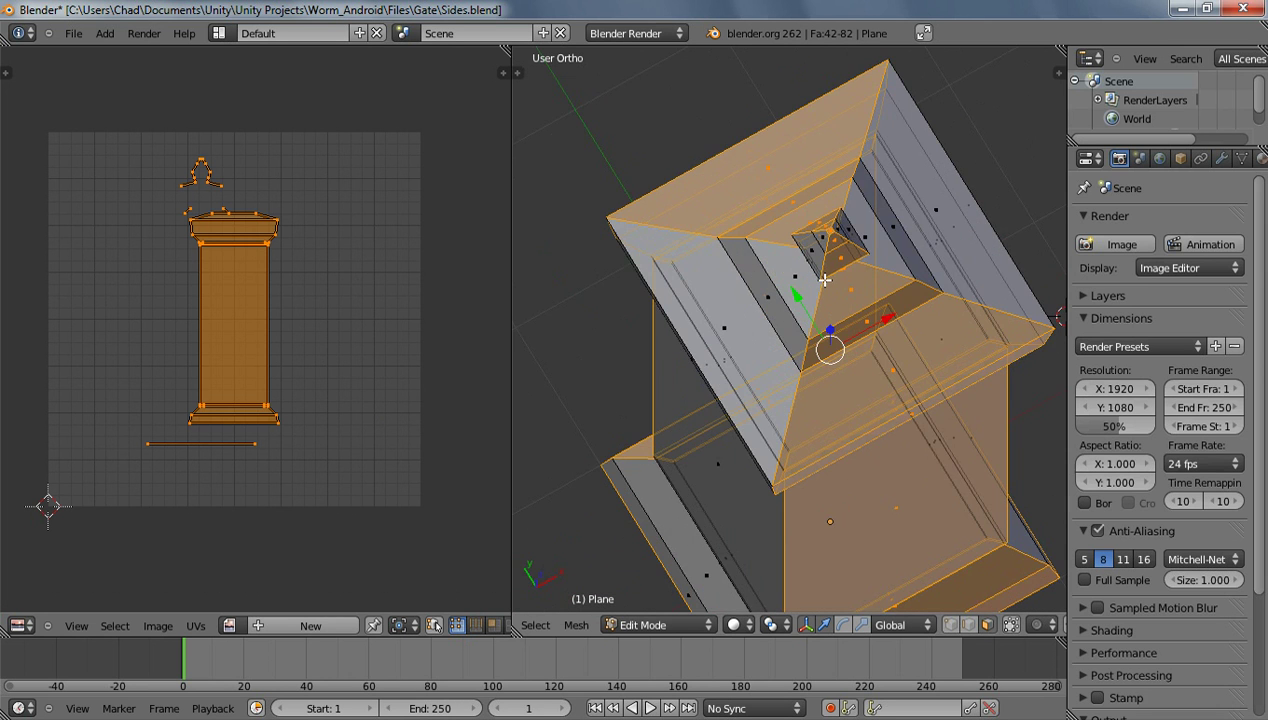
Unwrap the selected front and back faces by projecting them from the front view
{"action": "key", "text": "KP_1"}
{"action": "scroll", "coordinate": [825, 290], "scroll_direction": "down", "scroll_amount": 4}
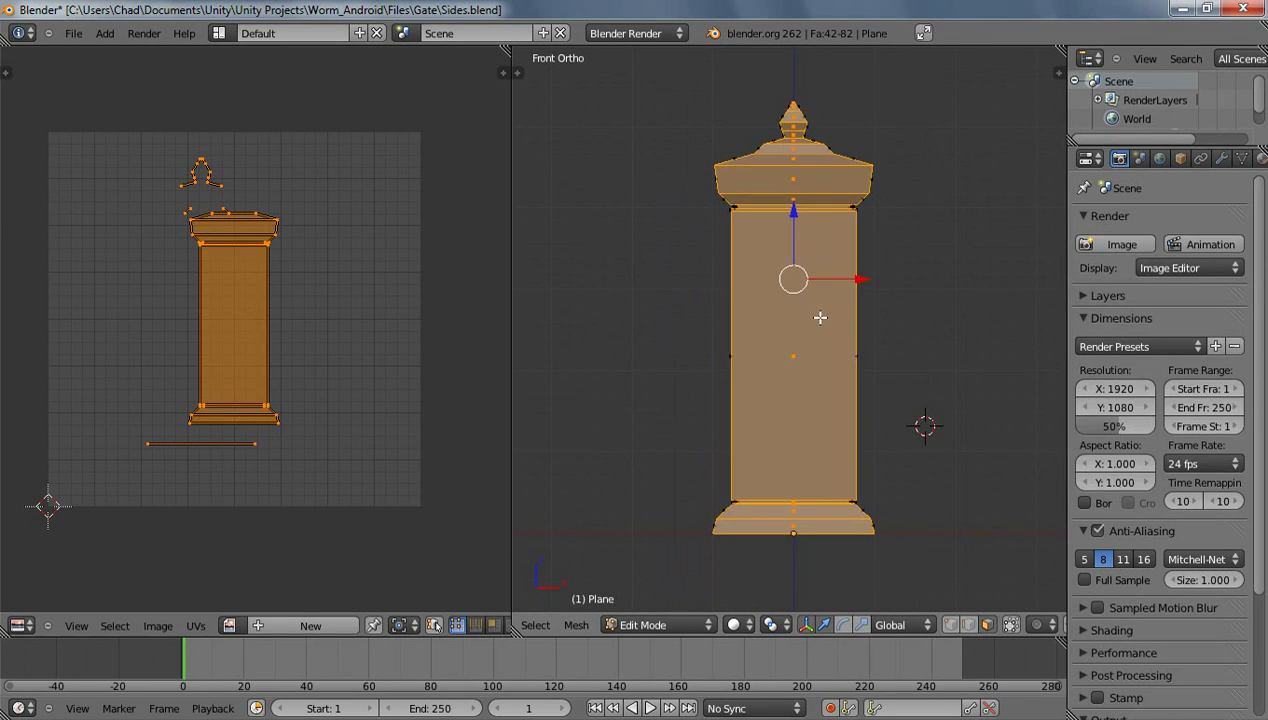
{"action": "key", "text": "u"}
{"action": "left_click", "coordinate": [820, 313]}
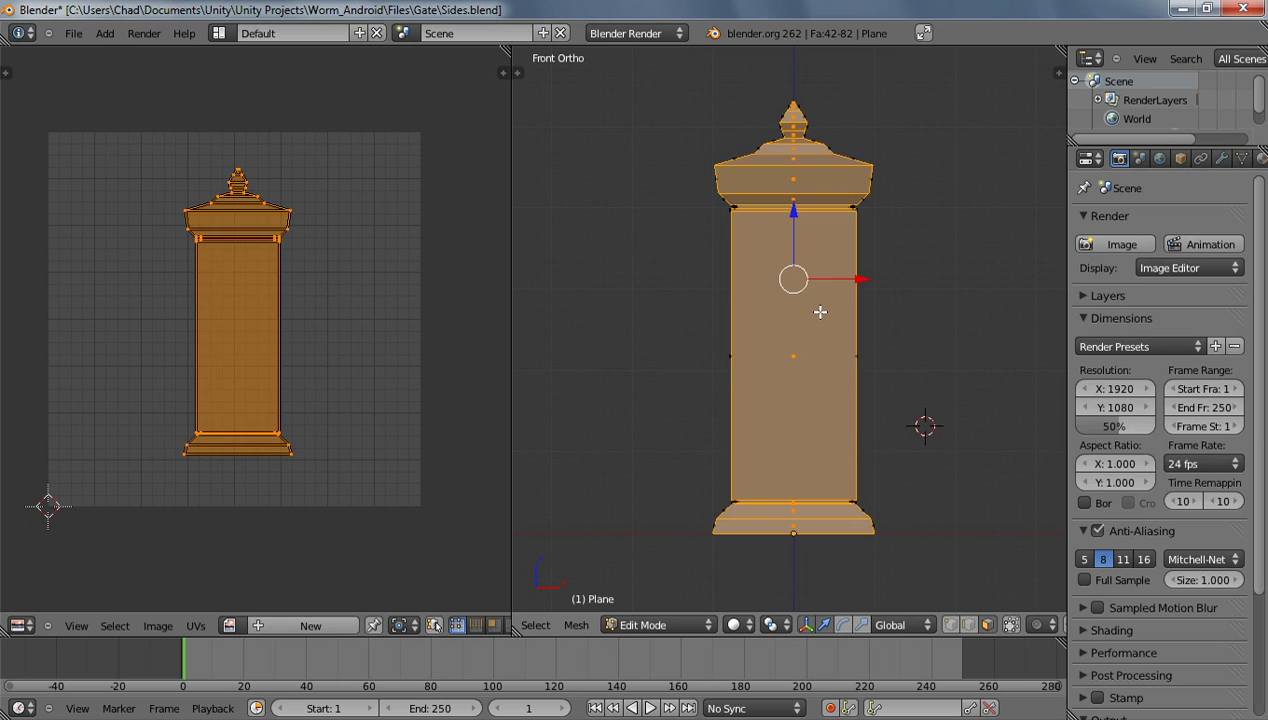
Select the pillar's left and right side faces and unwrap them by projecting from the right view
{"action": "key", "text": "KP_3"}
{"action": "key", "text": "a"}
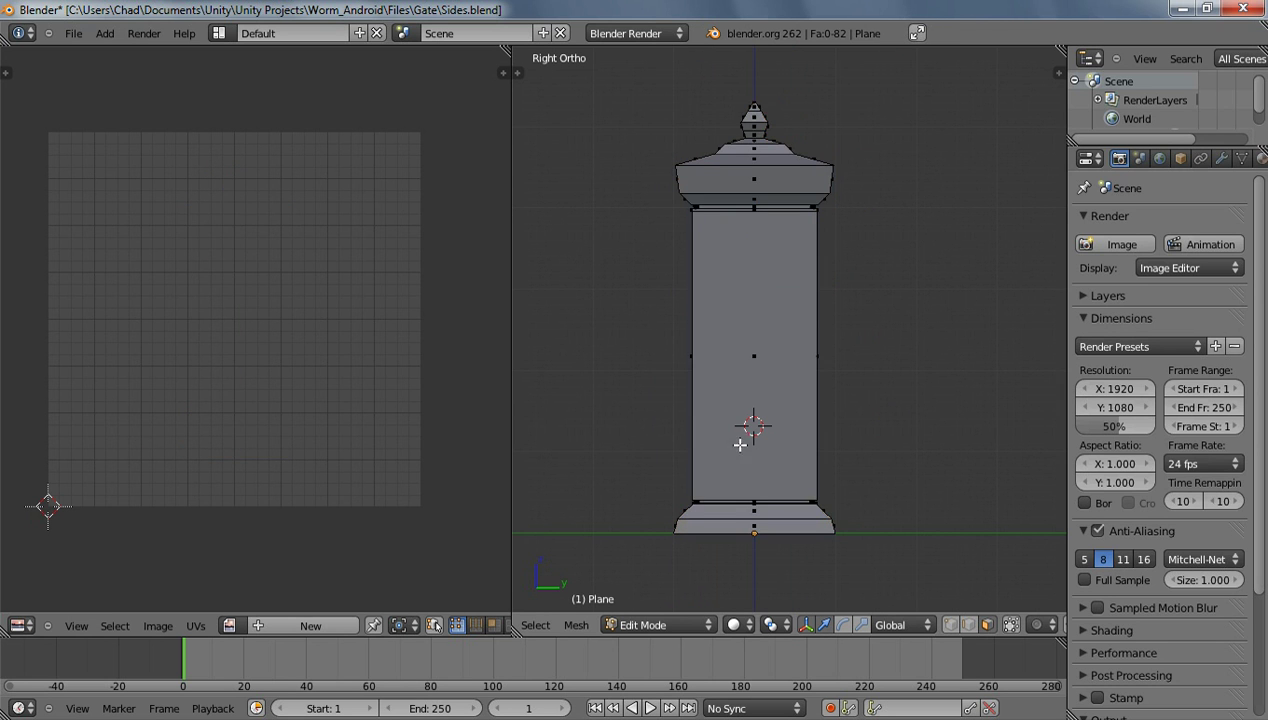
{"action": "key", "text": "a"}
{"action": "key", "text": "u"}
{"action": "left_click", "coordinate": [766, 491]}
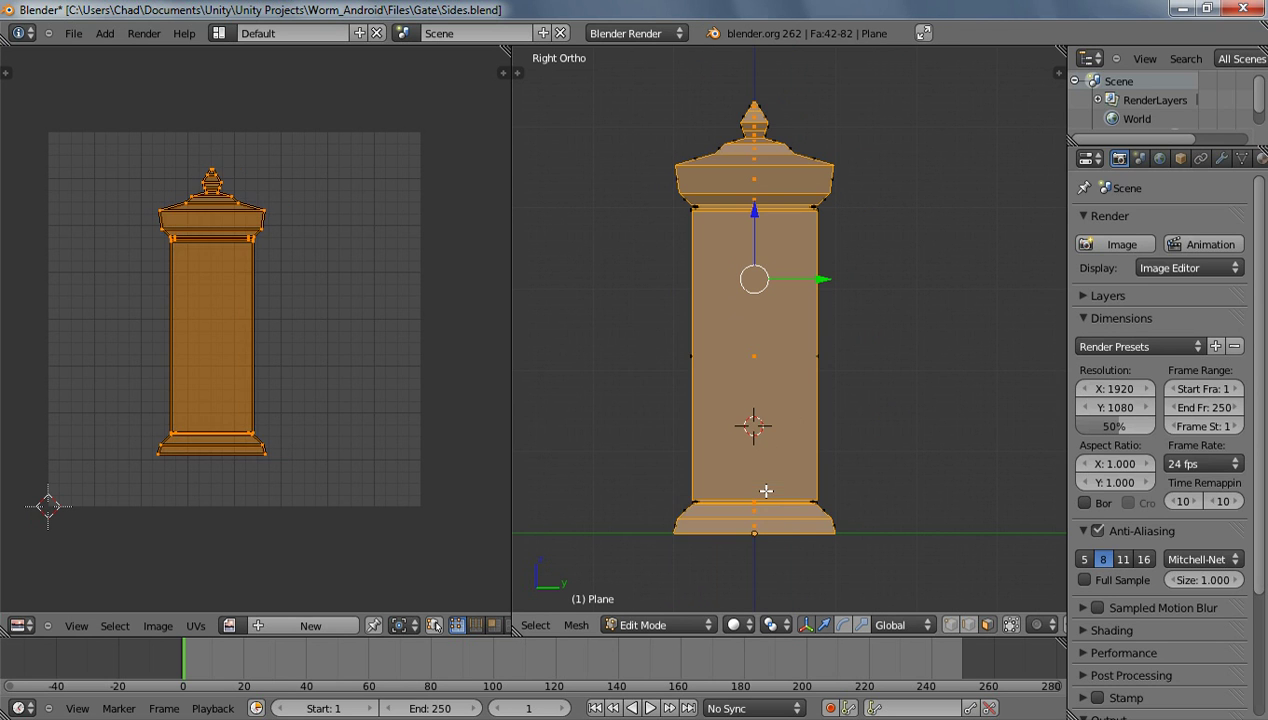
Select every face of the pillar to compare both projected layouts in the UV editor
{"action": "key", "text": "a"}
{"action": "key", "text": "a"}
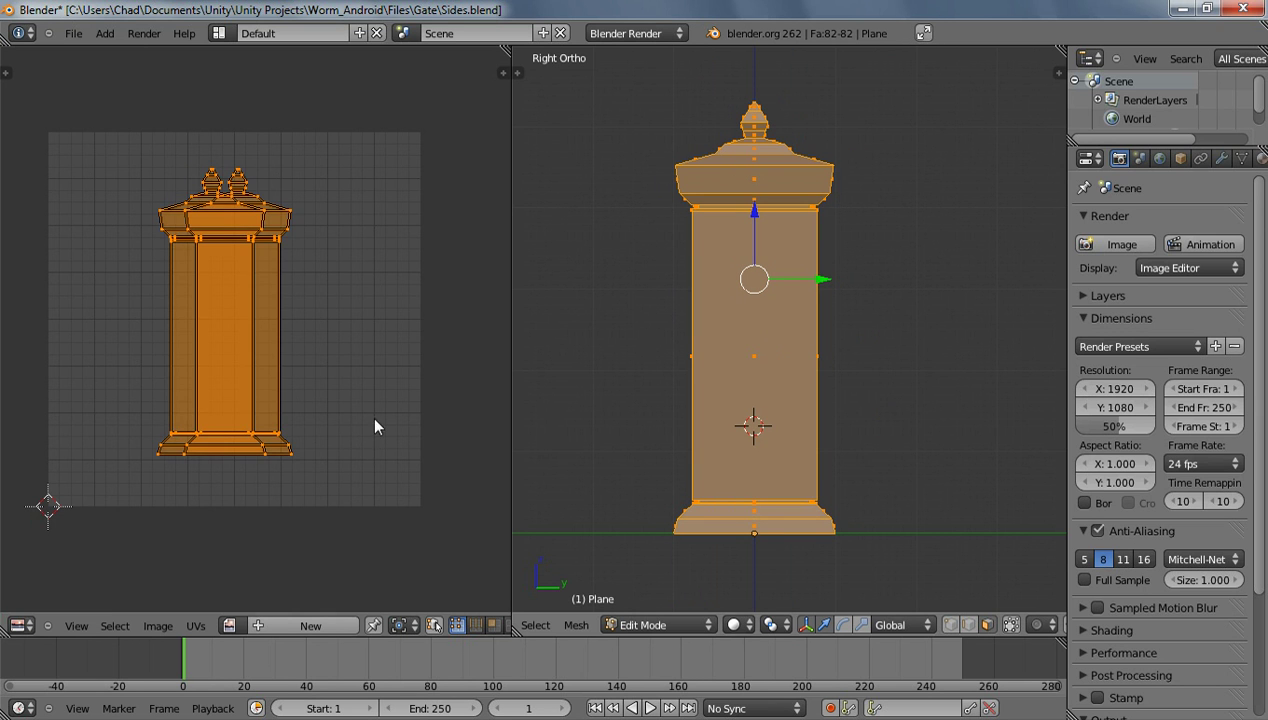
{"action": "scroll", "coordinate": [265, 390], "scroll_direction": "up", "scroll_amount": 4}
{"action": "scroll", "coordinate": [362, 228], "scroll_direction": "down", "scroll_amount": 4}
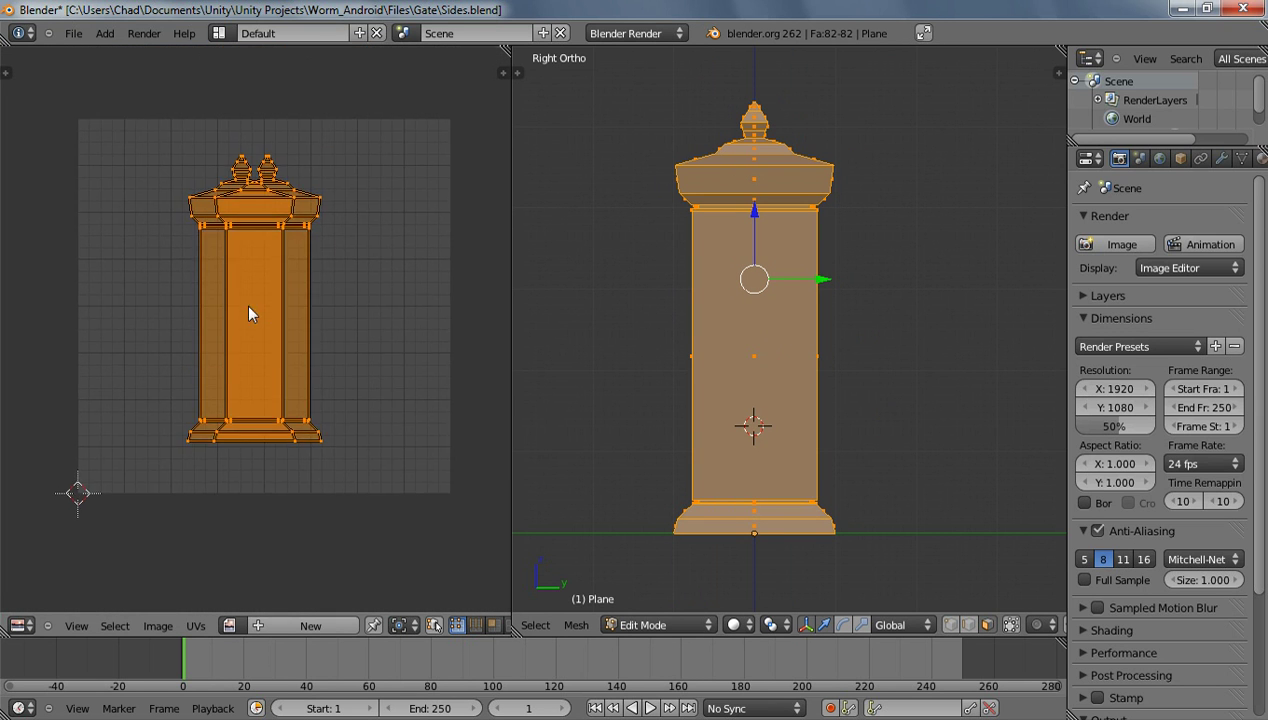
Select one of the two overlapping pillar UV islands and move it horizontally onto the other
{"action": "scroll", "coordinate": [262, 305], "scroll_direction": "up", "scroll_amount": 3}
{"action": "key", "text": "a"}
{"action": "key", "text": "l"}
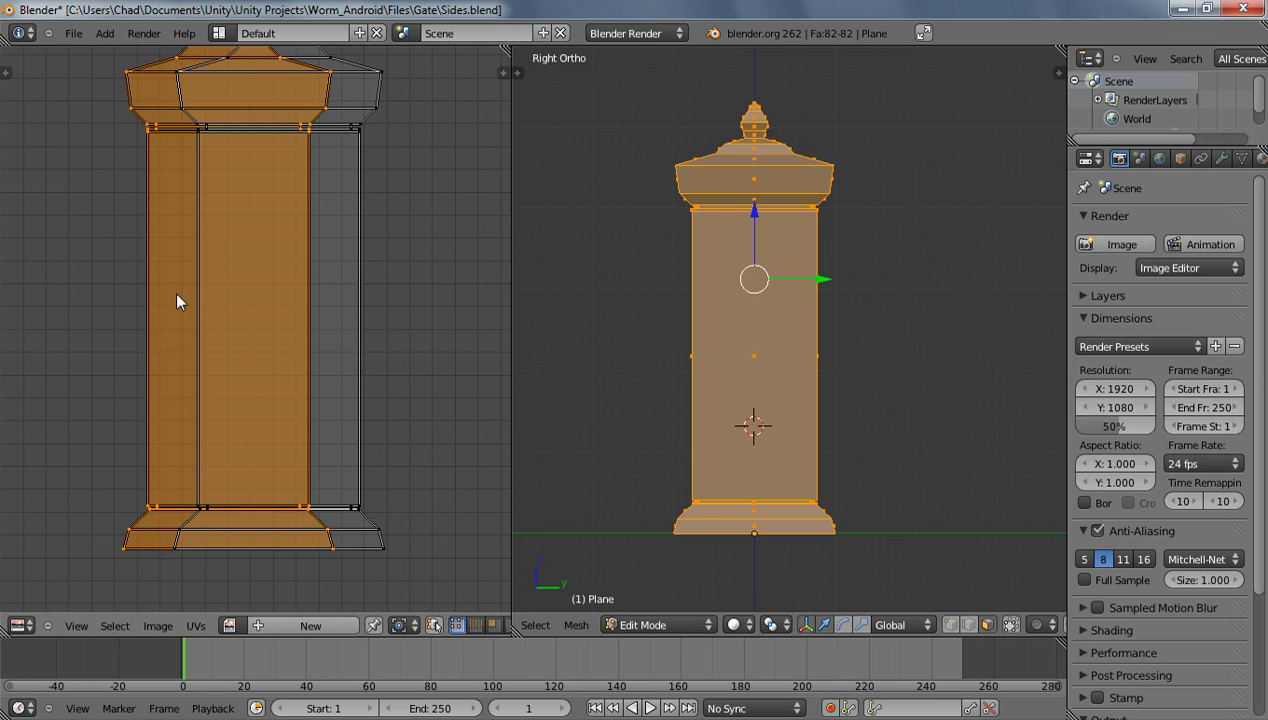
{"action": "scroll", "coordinate": [170, 307], "scroll_direction": "up", "scroll_amount": 1}
{"action": "key", "text": "g"}
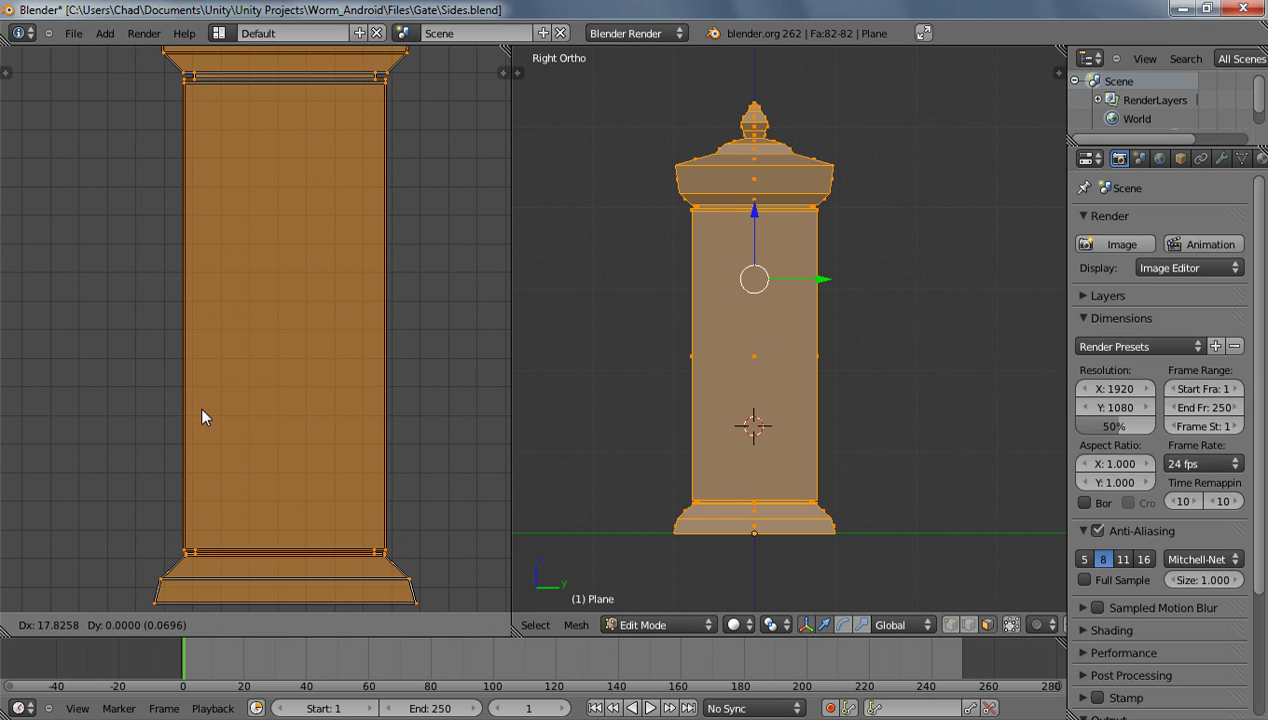
{"action": "left_click", "coordinate": [202, 409]}
Fine-tune the horizontal position of the selected pillar island so both base corners coincide, and deselect all UVs
{"action": "scroll", "coordinate": [217, 520], "scroll_direction": "up", "scroll_amount": 3}
{"action": "middle_click_drag", "start_coordinate": [217, 520], "coordinate": [346, 130]}
{"action": "scroll", "coordinate": [255, 560], "scroll_direction": "up", "scroll_amount": 6}
{"action": "middle_click_drag", "start_coordinate": [255, 560], "coordinate": [326, 198]}
{"action": "scroll", "coordinate": [212, 540], "scroll_direction": "up", "scroll_amount": 3}
{"action": "middle_click_drag", "start_coordinate": [206, 557], "coordinate": [428, 218]}
{"action": "key", "text": "g"}
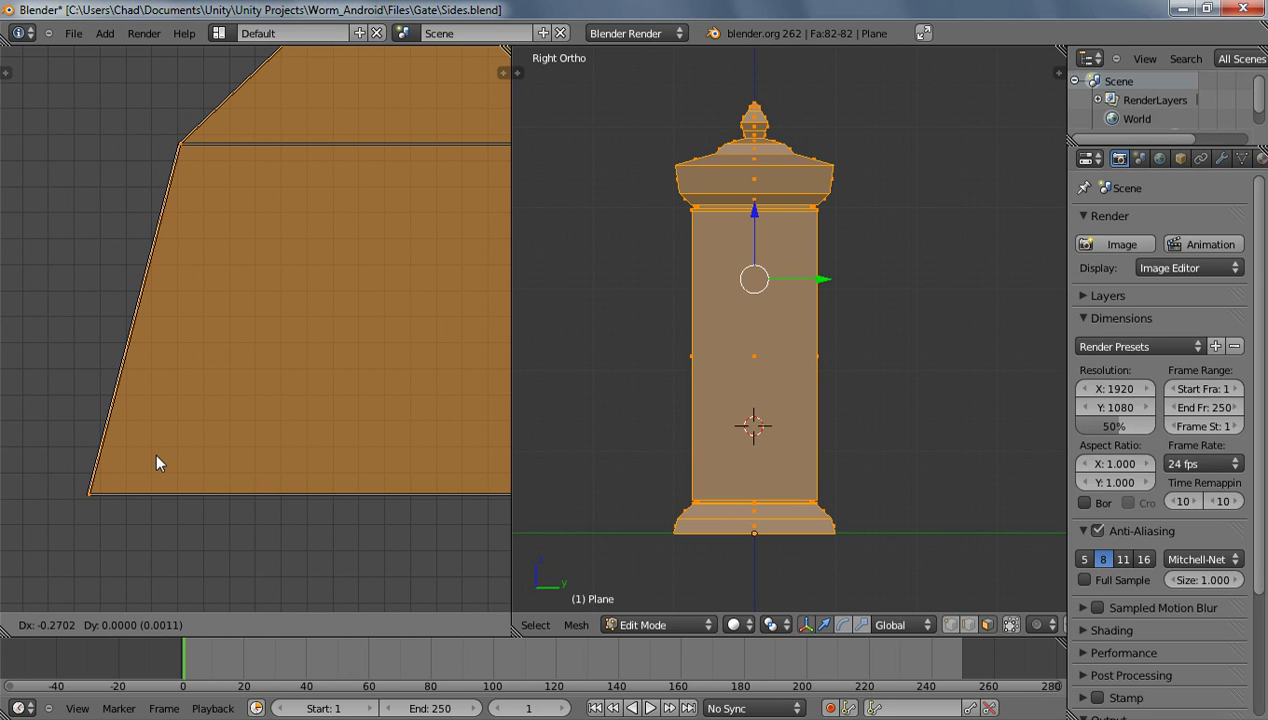
{"action": "left_click", "coordinate": [155, 451]}
{"action": "scroll", "coordinate": [175, 438], "scroll_direction": "down", "scroll_amount": 3}
{"action": "key", "text": "a"}
{"action": "key", "text": "Tab"}
{"action": "key", "text": "Tab"}
{"action": "middle_click_drag", "start_coordinate": [346, 421], "coordinate": [262, 467]}
{"action": "scroll", "coordinate": [277, 447], "scroll_direction": "down", "scroll_amount": 4}
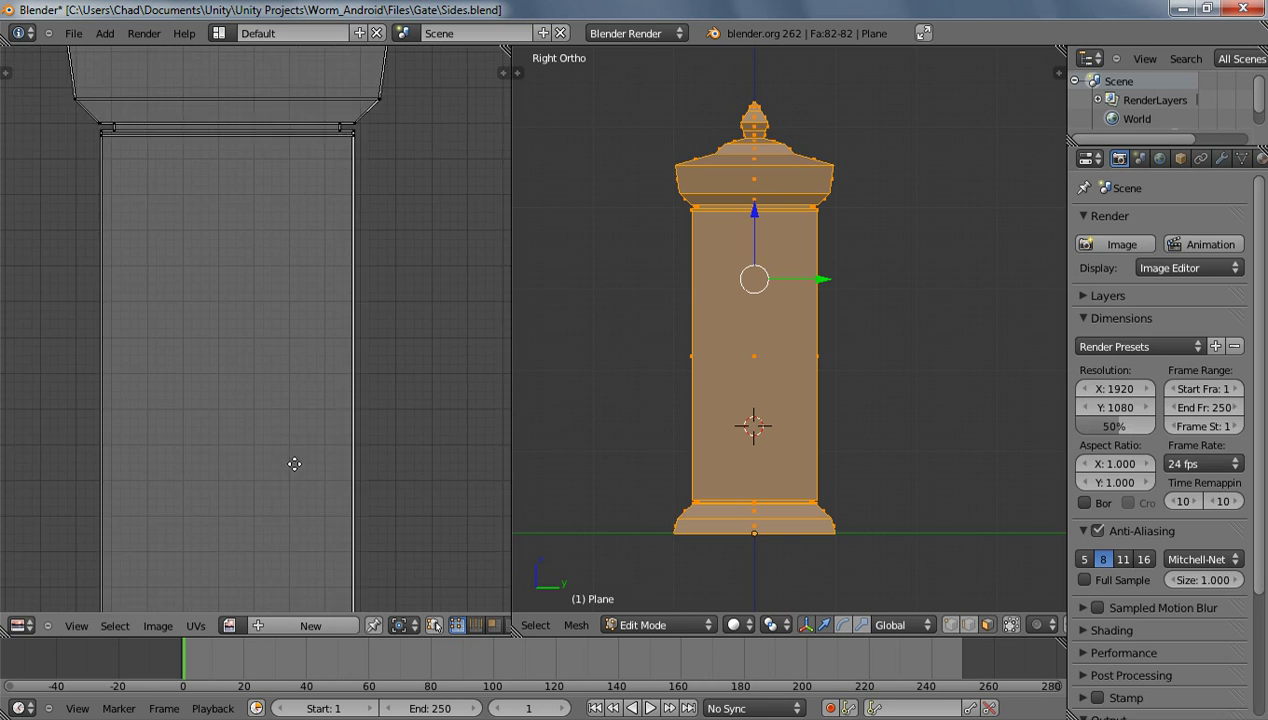
Try to unwrap the finial's tip face by projecting from the top view, together with the pillar's bottom face
{"action": "scroll", "coordinate": [260, 308], "scroll_direction": "up", "scroll_amount": 3}
{"action": "middle_click_drag", "start_coordinate": [787, 428], "coordinate": [757, 437]}
{"action": "right_click", "coordinate": [757, 437]}
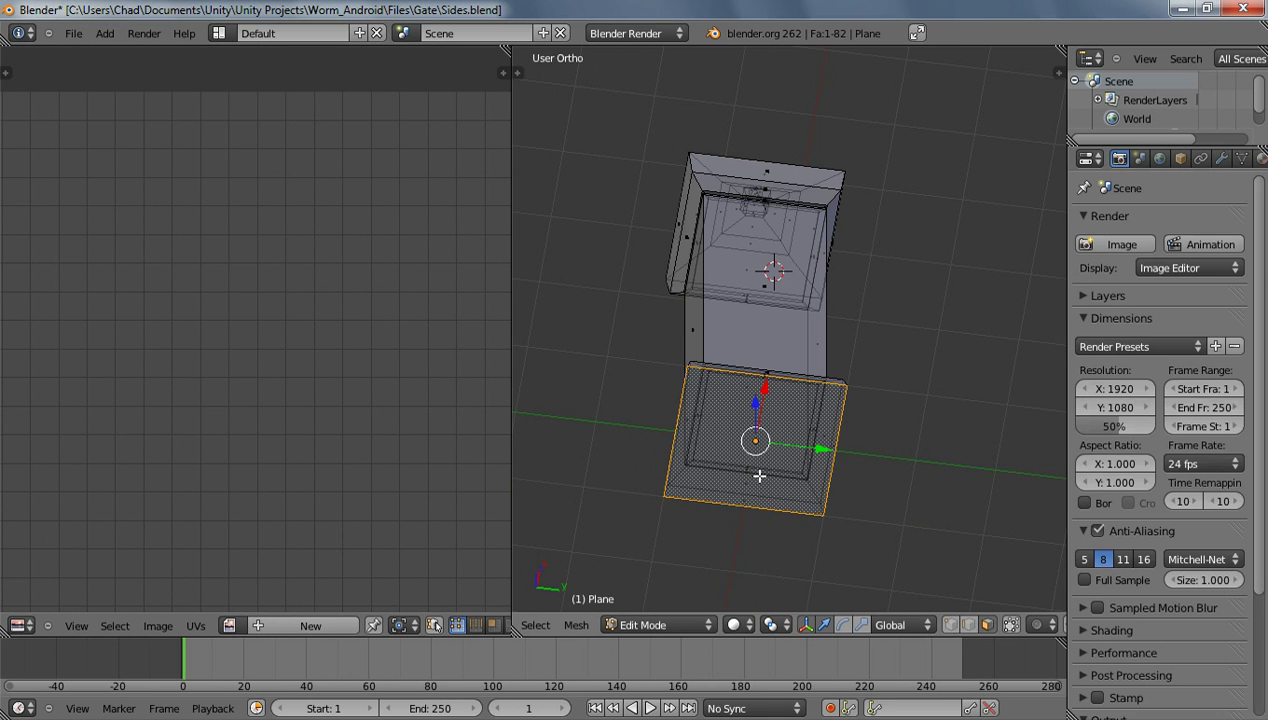
{"action": "key", "text": "KP_7"}
{"action": "scroll", "coordinate": [781, 419], "scroll_direction": "up", "scroll_amount": 6}
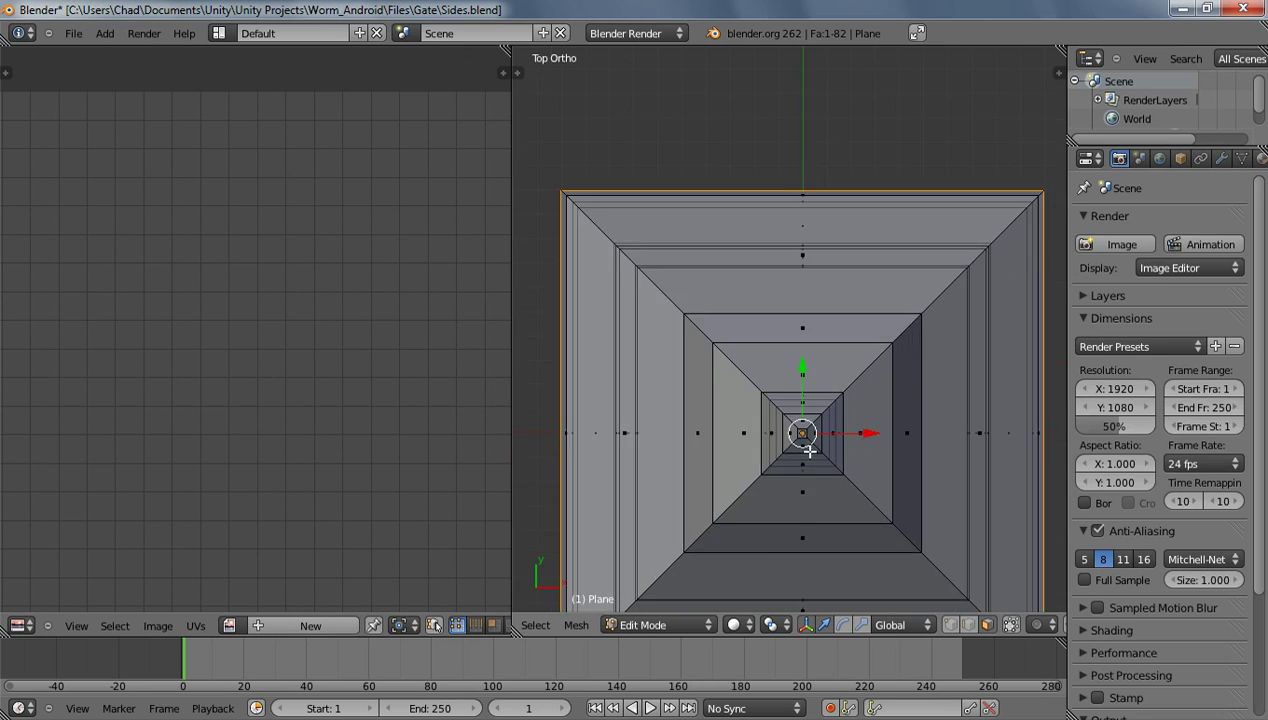
{"action": "middle_click_drag", "start_coordinate": [830, 499], "coordinate": [803, 209], "text": "shift"}
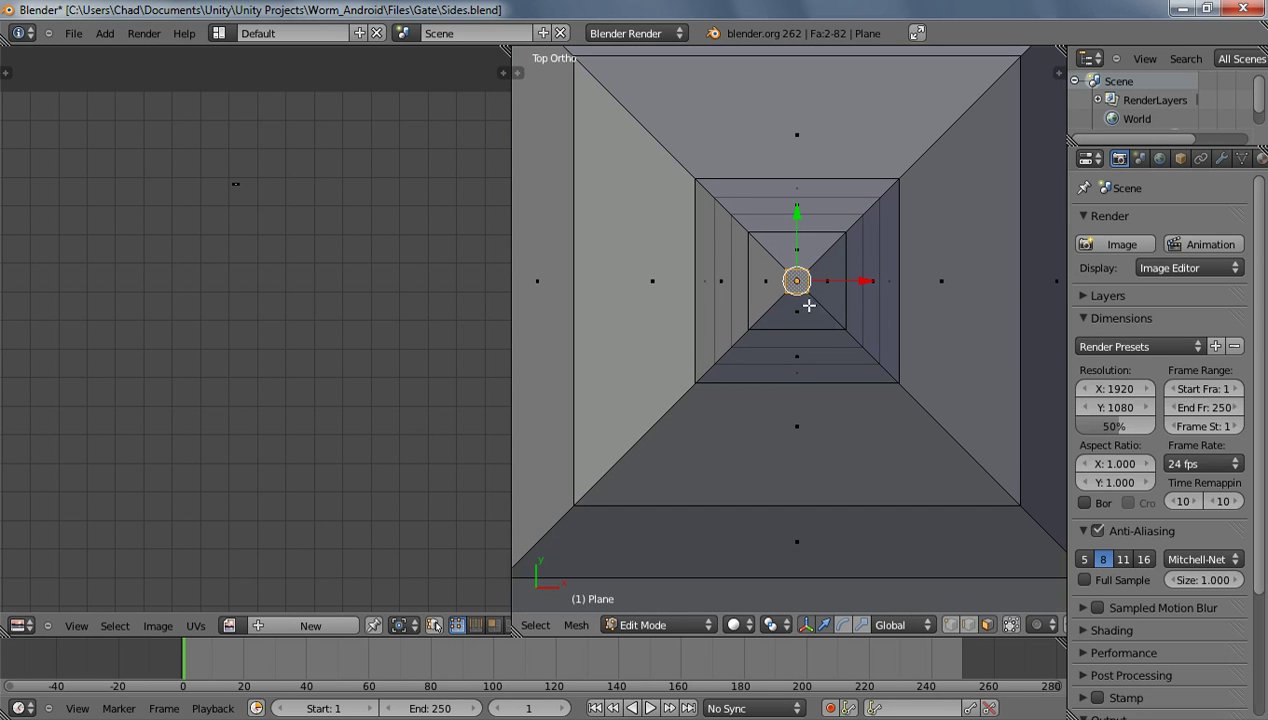
{"action": "key", "text": "u"}
{"action": "left_click", "coordinate": [775, 296]}
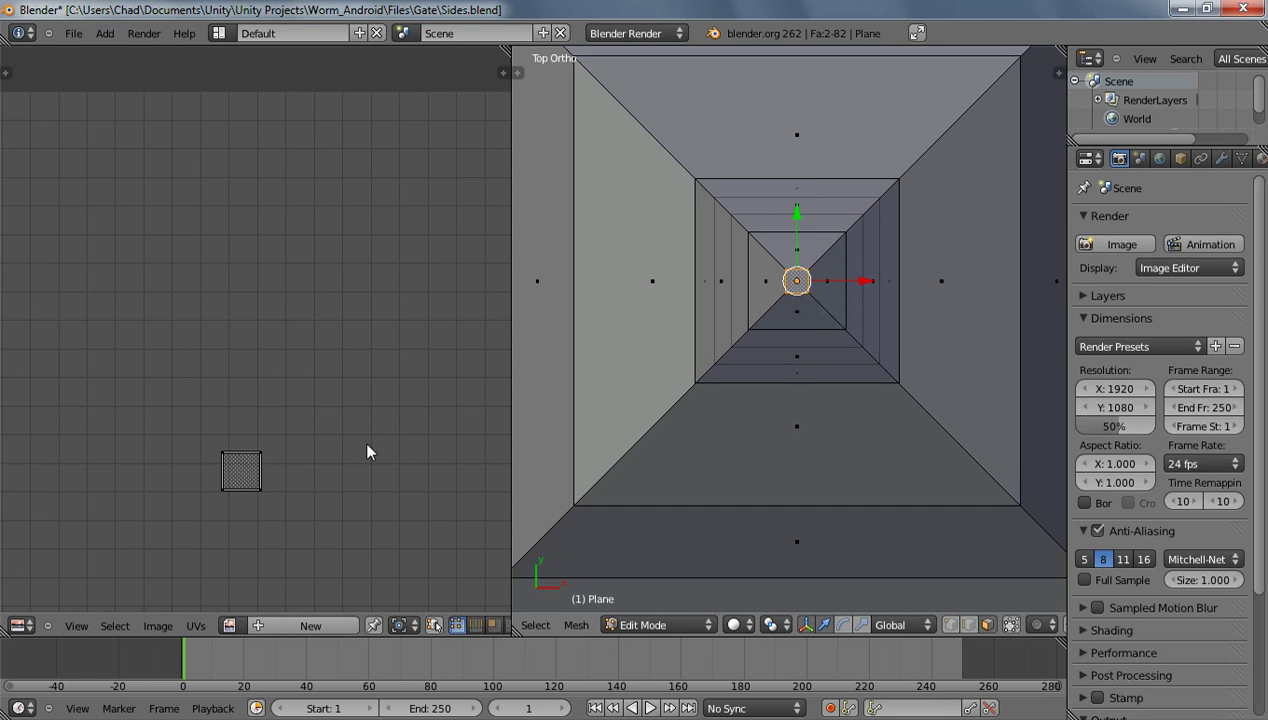
{"action": "scroll", "coordinate": [314, 468], "scroll_direction": "down", "scroll_amount": 3}
{"action": "middle_click_drag", "start_coordinate": [314, 470], "coordinate": [346, 386]}
{"action": "scroll", "coordinate": [302, 347], "scroll_direction": "up", "scroll_amount": 5}
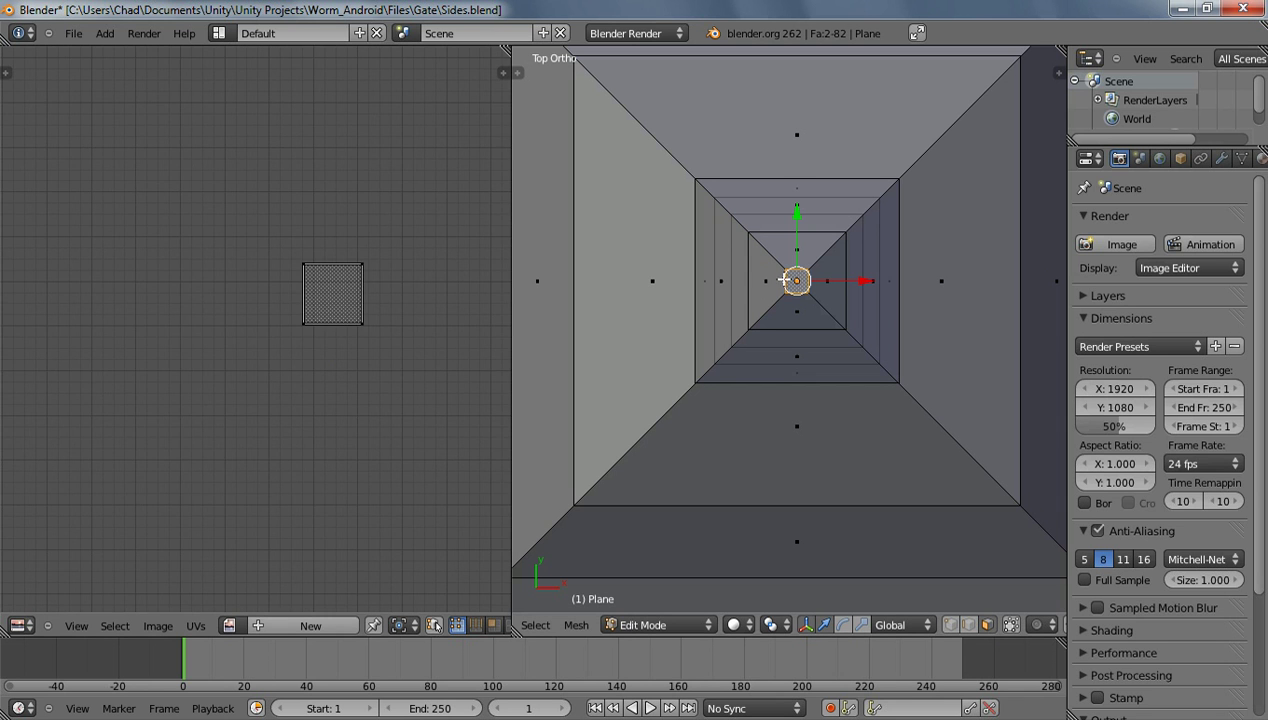
Unwrap only the finial's tip face from the top view and move its island to the upper-left corner of the UV area
{"action": "right_click", "coordinate": [797, 283]}
{"action": "scroll", "coordinate": [797, 283], "scroll_direction": "up", "scroll_amount": 3}
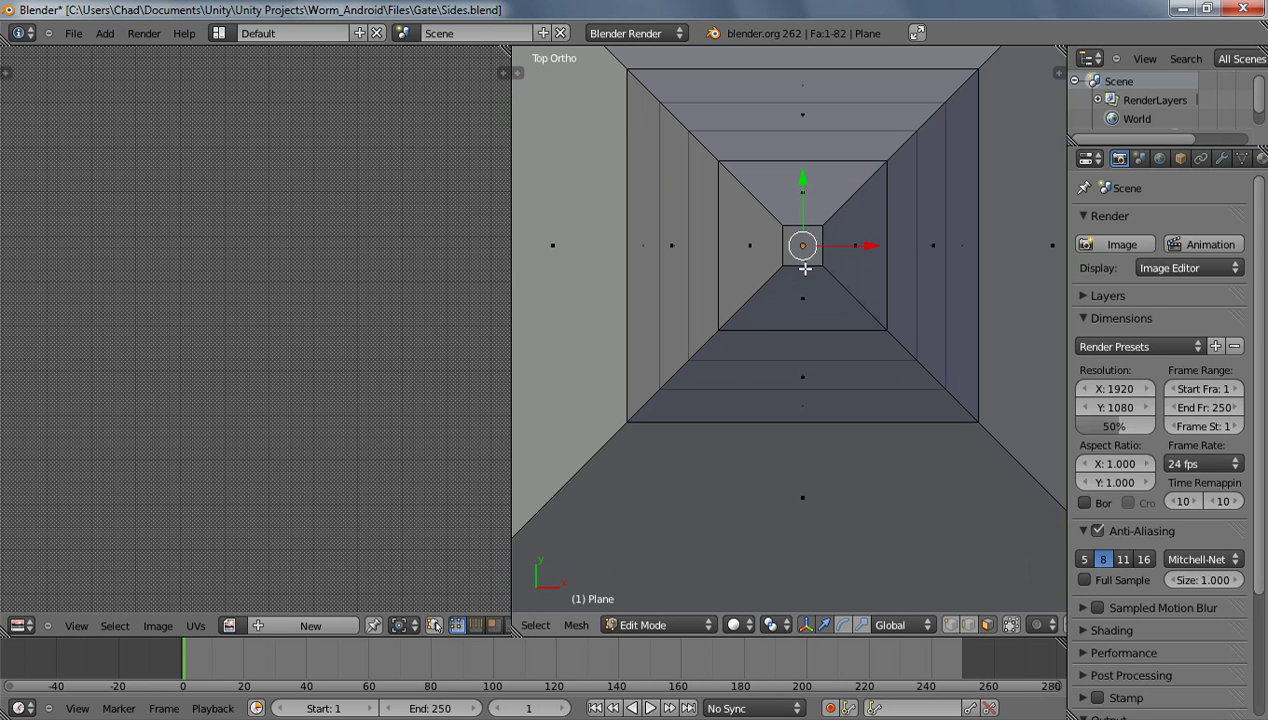
{"action": "right_click", "coordinate": [815, 245]}
{"action": "key", "text": "u"}
{"action": "left_click", "coordinate": [806, 249]}
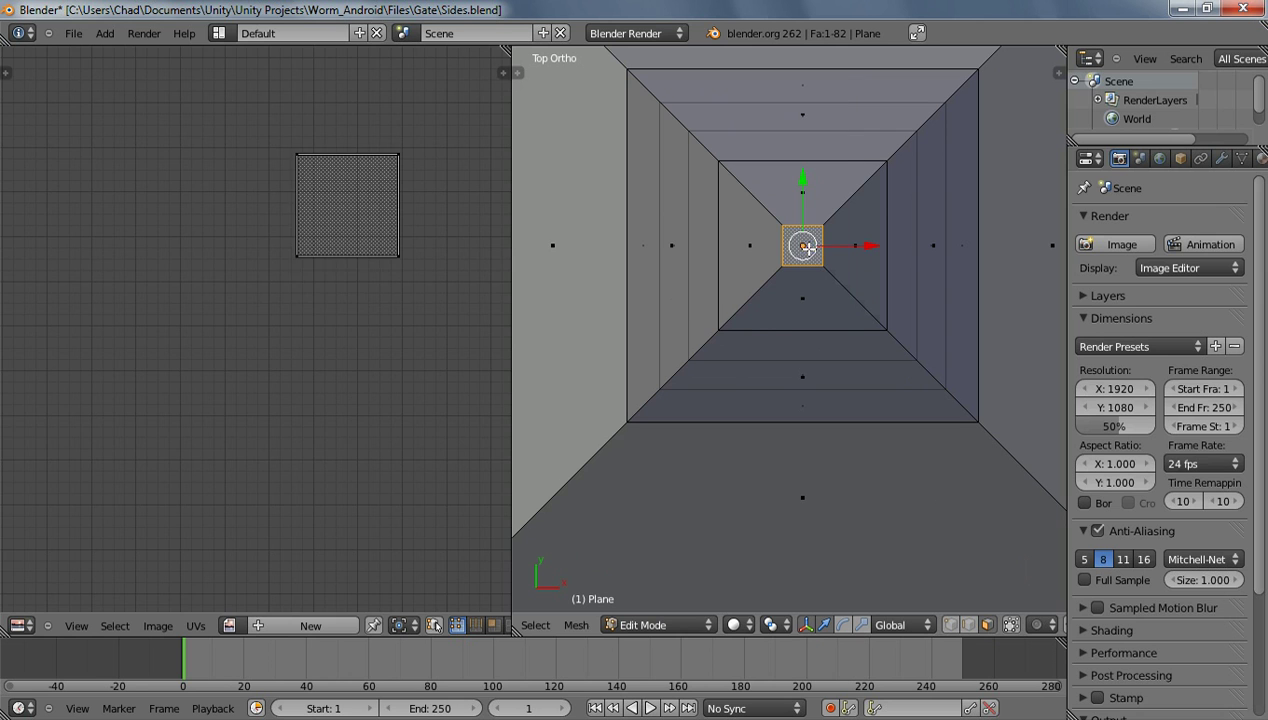
{"action": "scroll", "coordinate": [204, 330], "scroll_direction": "down", "scroll_amount": 2}
{"action": "key", "text": "g"}
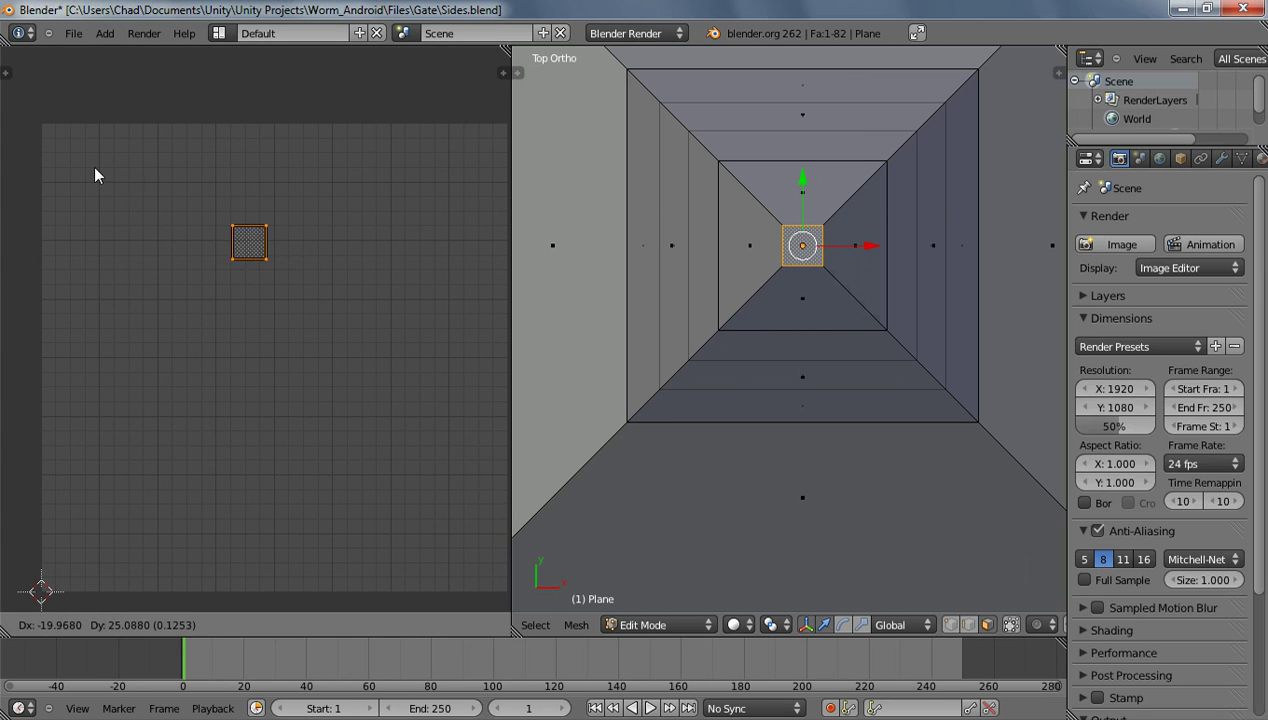
{"action": "left_click", "coordinate": [22, 154]}
{"action": "scroll", "coordinate": [640, 351], "scroll_direction": "down", "scroll_amount": 2}
Select the pillar's bottom face and unwrap it by projecting from the bottom view
{"action": "key", "text": "ctrl+KP_7"}
{"action": "right_click", "coordinate": [813, 319]}
{"action": "scroll", "coordinate": [820, 345], "scroll_direction": "down", "scroll_amount": 6}
{"action": "right_click_drag", "start_coordinate": [840, 358], "coordinate": [801, 451]}
{"action": "key", "text": "Escape"}
{"action": "middle_click_drag", "start_coordinate": [852, 323], "coordinate": [775, 433]}
{"action": "right_click", "coordinate": [780, 514]}
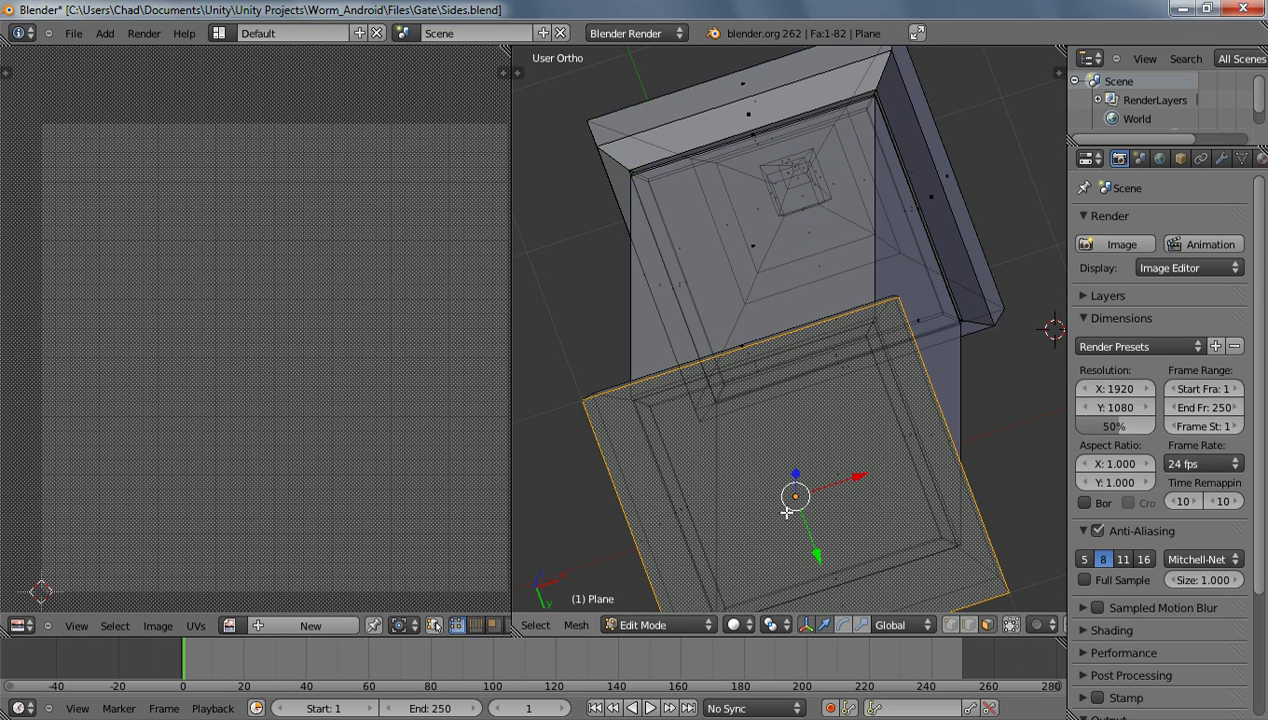
{"action": "key", "text": "ctrl+KP_7"}
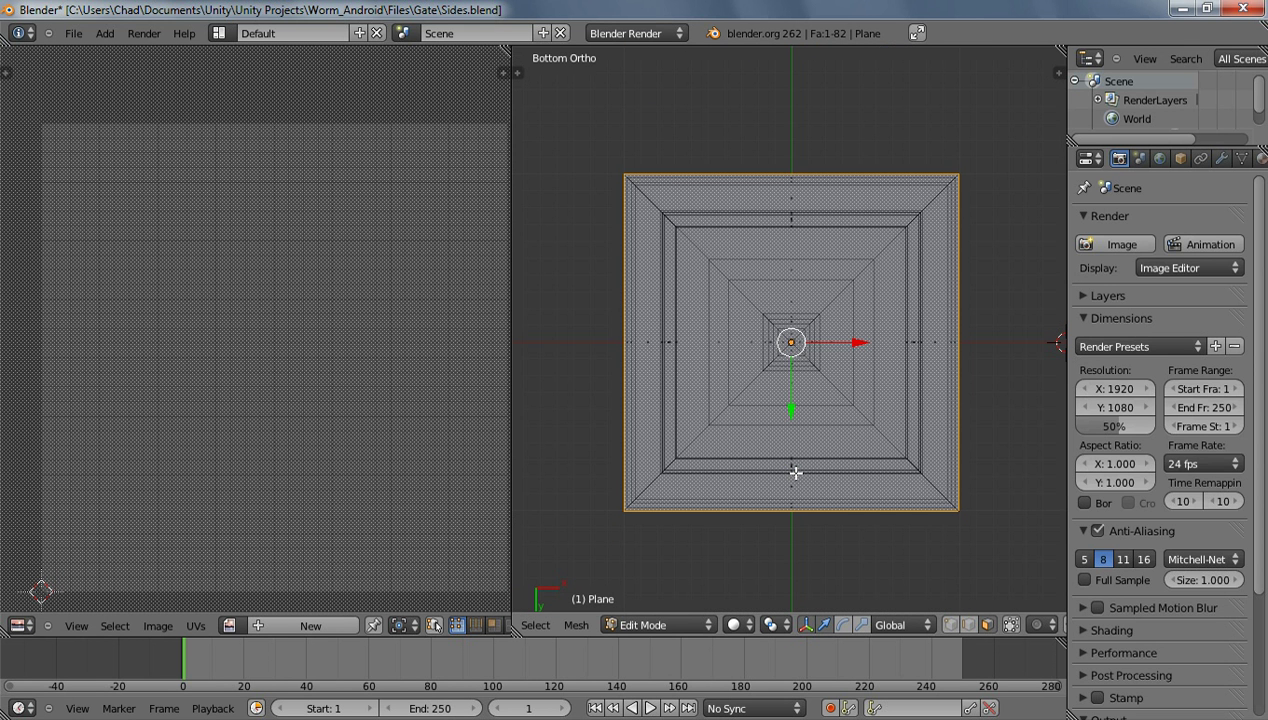
{"action": "key", "text": "u"}
{"action": "left_click", "coordinate": [738, 550]}
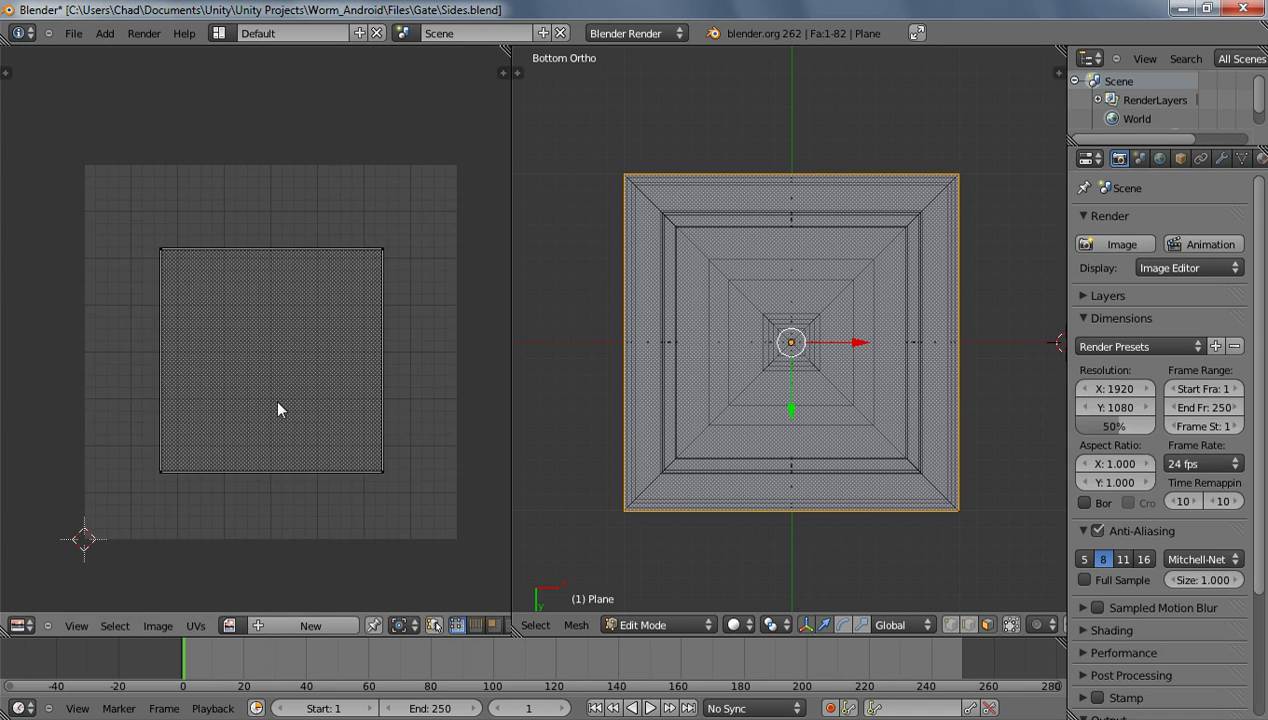
Scale down the bottom face's UV island and move it to the left side of the UV area
{"action": "scroll", "coordinate": [245, 400], "scroll_direction": "up", "scroll_amount": 4}
{"action": "key", "text": "a"}
{"action": "key", "text": "s"}
{"action": "left_click", "coordinate": [298, 407]}
{"action": "middle_click_drag", "start_coordinate": [340, 404], "coordinate": [420, 335]}
{"action": "key", "text": "s"}
{"action": "left_click", "coordinate": [386, 376]}
{"action": "scroll", "coordinate": [370, 384], "scroll_direction": "down", "scroll_amount": 5}
{"action": "key", "text": "g"}
{"action": "left_click", "coordinate": [276, 419]}
{"action": "key", "text": "s"}
{"action": "left_click", "coordinate": [324, 335]}
Select every face of the pillar to display all its UV islands together
{"action": "key", "text": "Tab"}
{"action": "scroll", "coordinate": [322, 351], "scroll_direction": "up", "scroll_amount": 2}
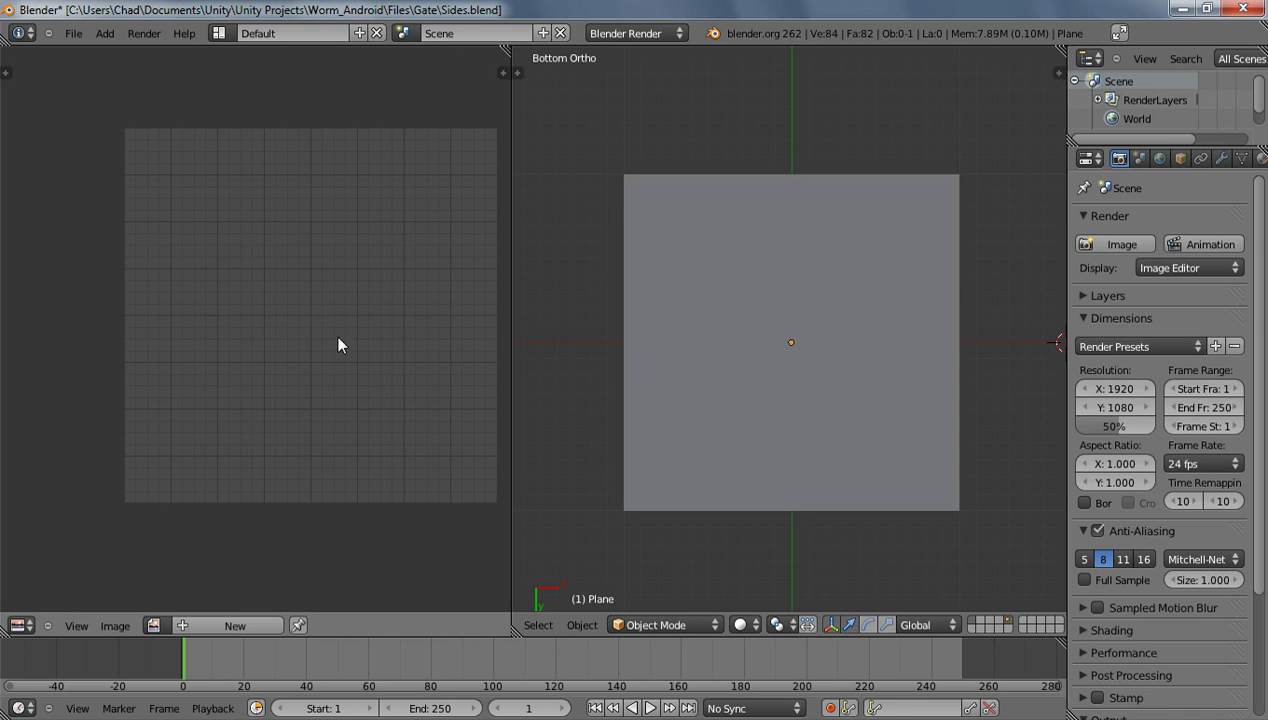
{"action": "right_click", "coordinate": [806, 312]}
{"action": "middle_click_drag", "start_coordinate": [793, 306], "coordinate": [800, 371]}
{"action": "scroll", "coordinate": [800, 371], "scroll_direction": "down", "scroll_amount": 3}
{"action": "key", "text": "Tab"}
{"action": "key", "text": "a"}
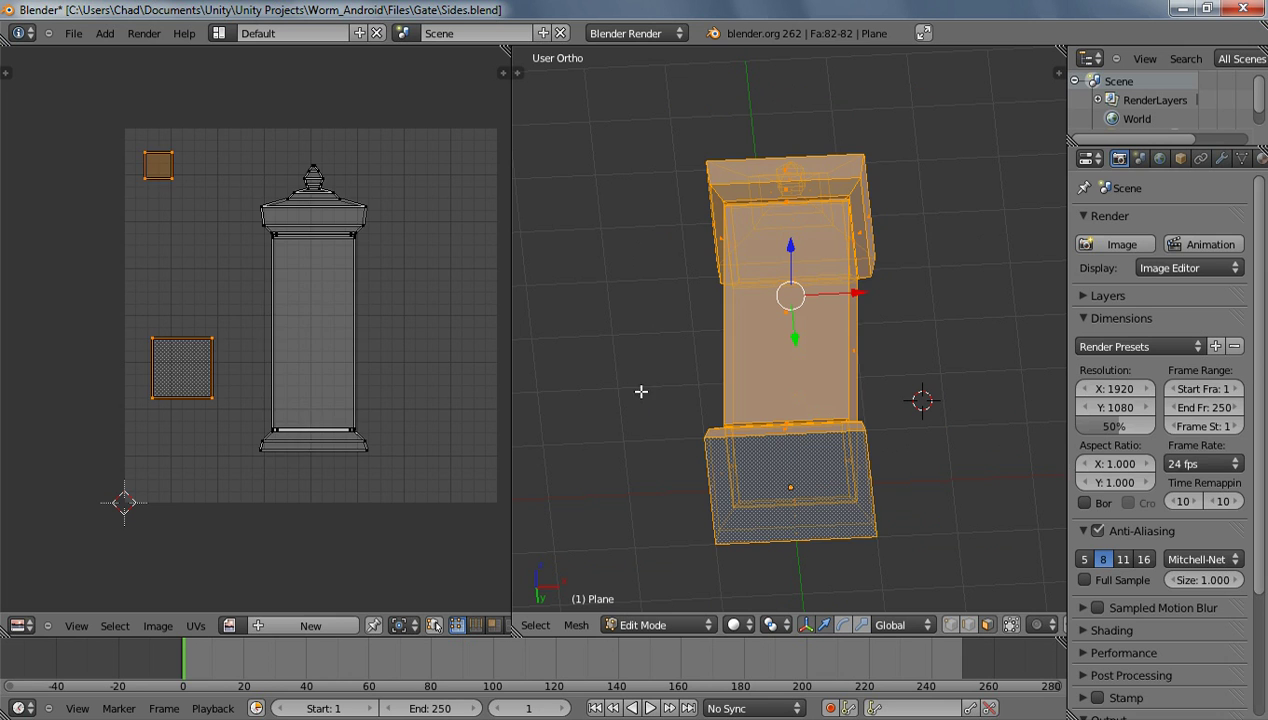
{"action": "scroll", "coordinate": [358, 316], "scroll_direction": "up", "scroll_amount": 3}
{"action": "scroll", "coordinate": [280, 310], "scroll_direction": "down", "scroll_amount": 5}
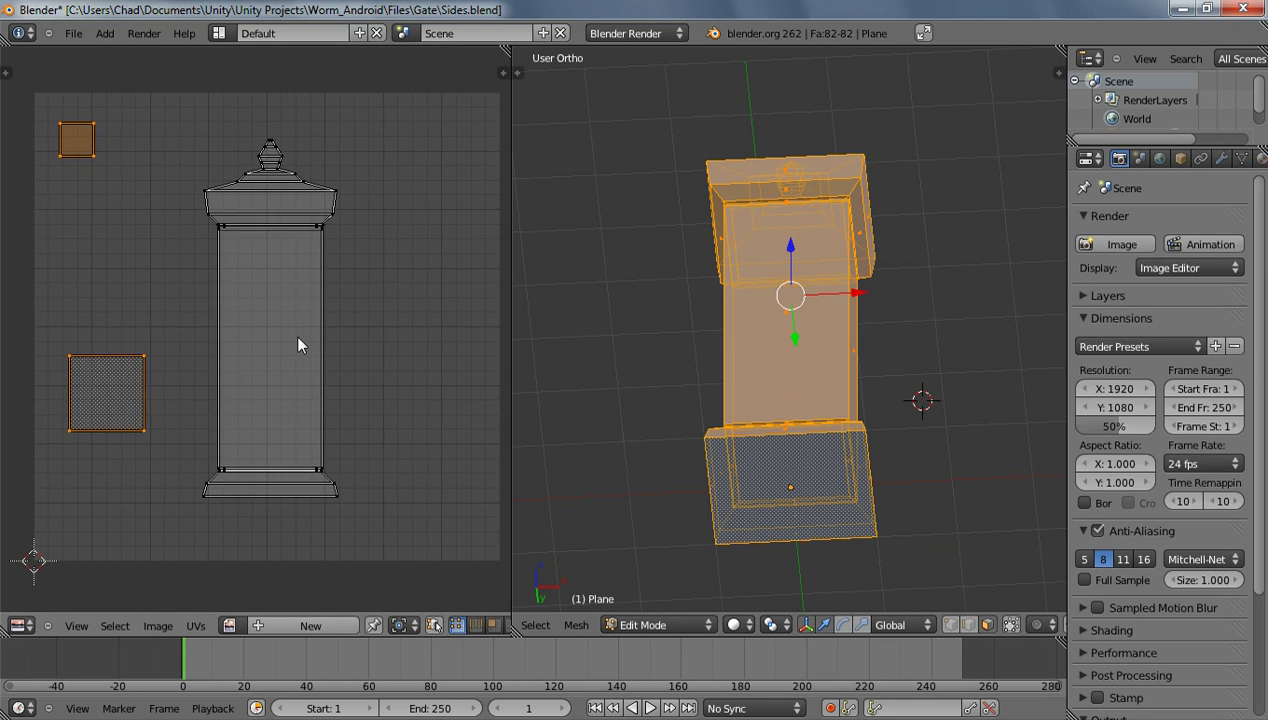
Enlarge the pillar side island to nearly the full UV height and move it to the right side of the UV area
{"action": "scroll", "coordinate": [250, 218], "scroll_direction": "up", "scroll_amount": 3}
{"action": "key", "text": "b"}
{"action": "left_click_drag", "start_coordinate": [198, 119], "coordinate": [342, 432]}
{"action": "scroll", "coordinate": [410, 306], "scroll_direction": "up", "scroll_amount": 1}
{"action": "key", "text": "s"}
{"action": "left_click", "coordinate": [442, 320]}
{"action": "key", "text": "g"}
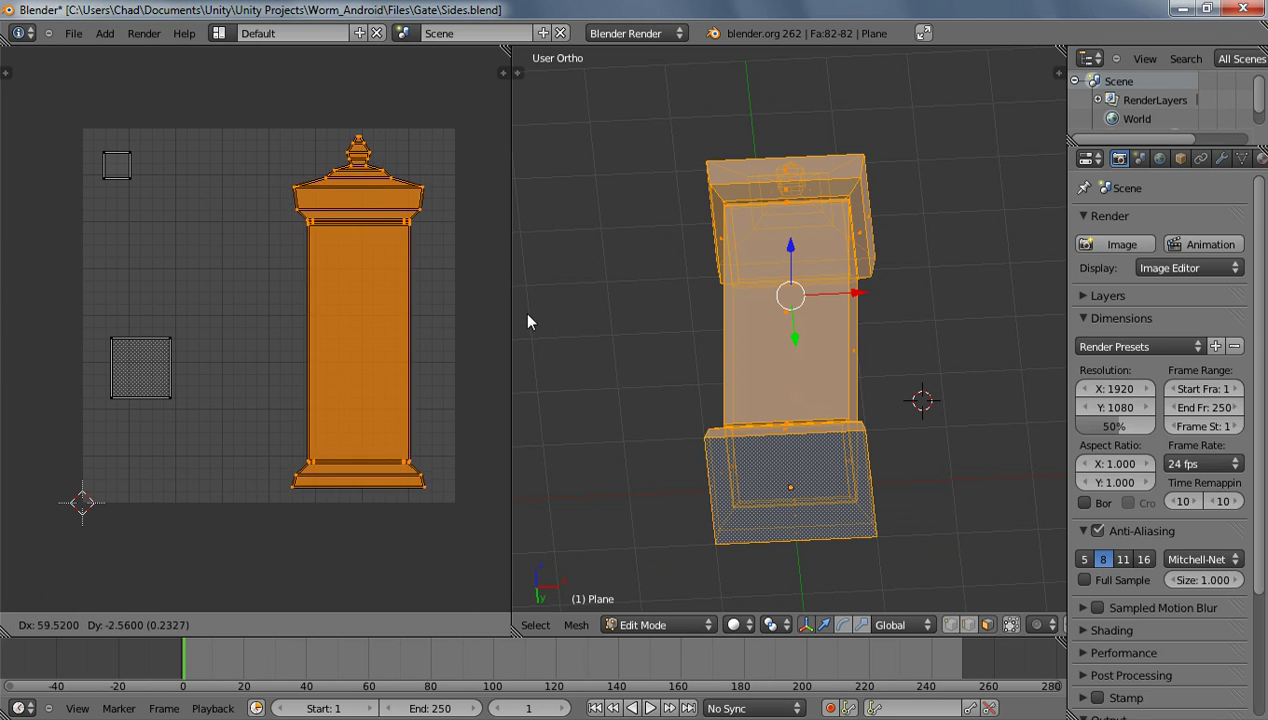
{"action": "left_click", "coordinate": [538, 325]}
Enlarge the tip face's small UV island slightly and move it inward from the upper-left corner
{"action": "key", "text": "a"}
{"action": "key", "text": "b"}
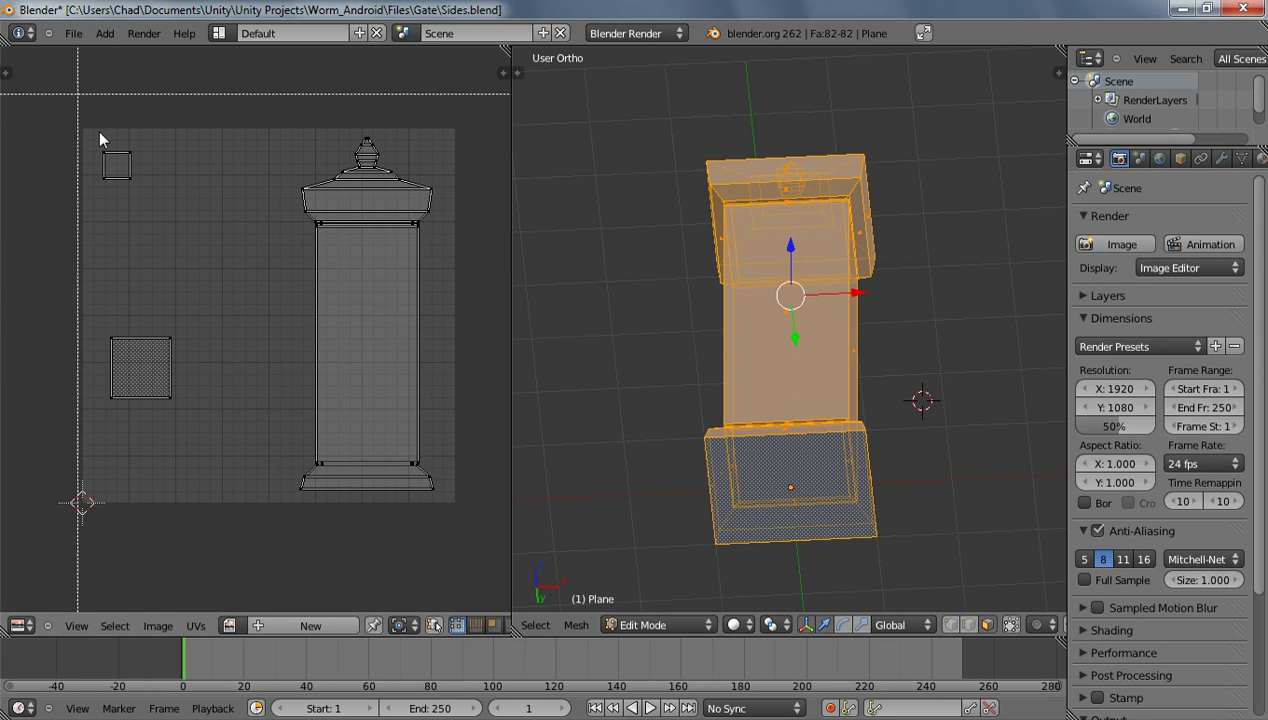
{"action": "left_click_drag", "start_coordinate": [85, 102], "coordinate": [236, 230]}
{"action": "key", "text": "g"}
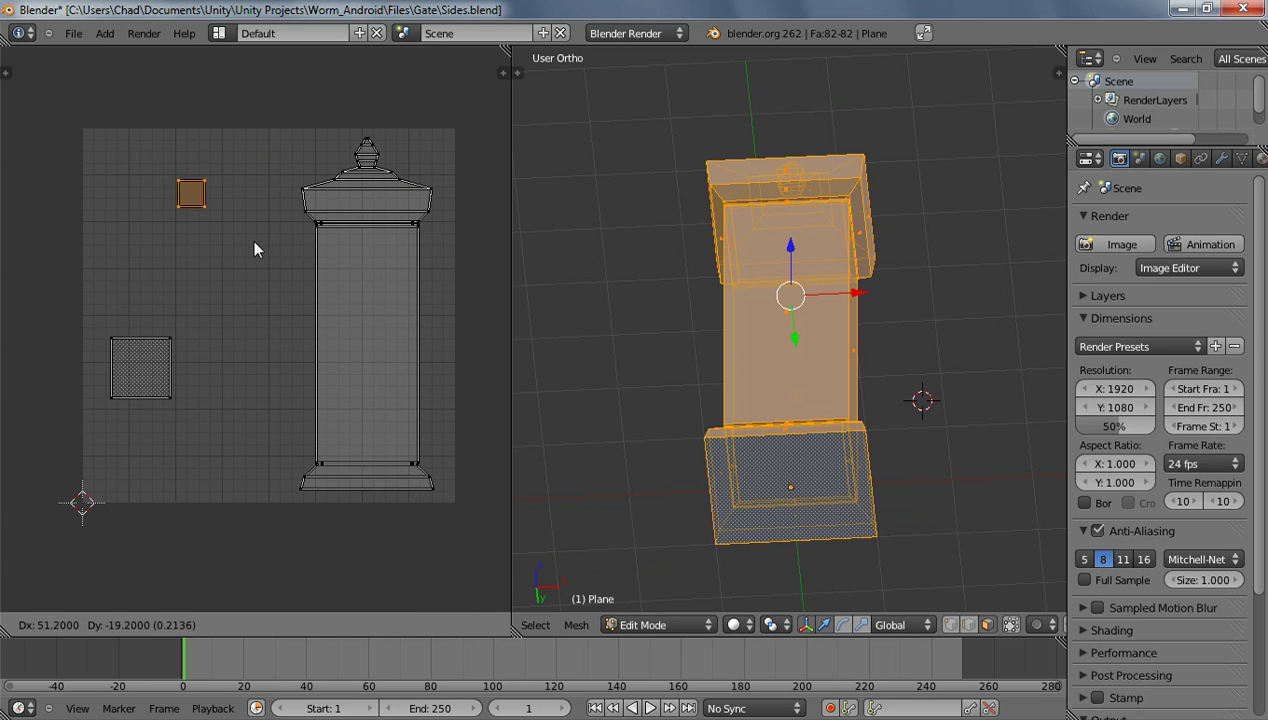
{"action": "left_click", "coordinate": [281, 254]}
Enlarge the bottom face's UV island and place it in the lower-left area beside the pillar island
{"action": "key", "text": "a"}
{"action": "key", "text": "b"}
{"action": "left_click_drag", "start_coordinate": [91, 306], "coordinate": [192, 431]}
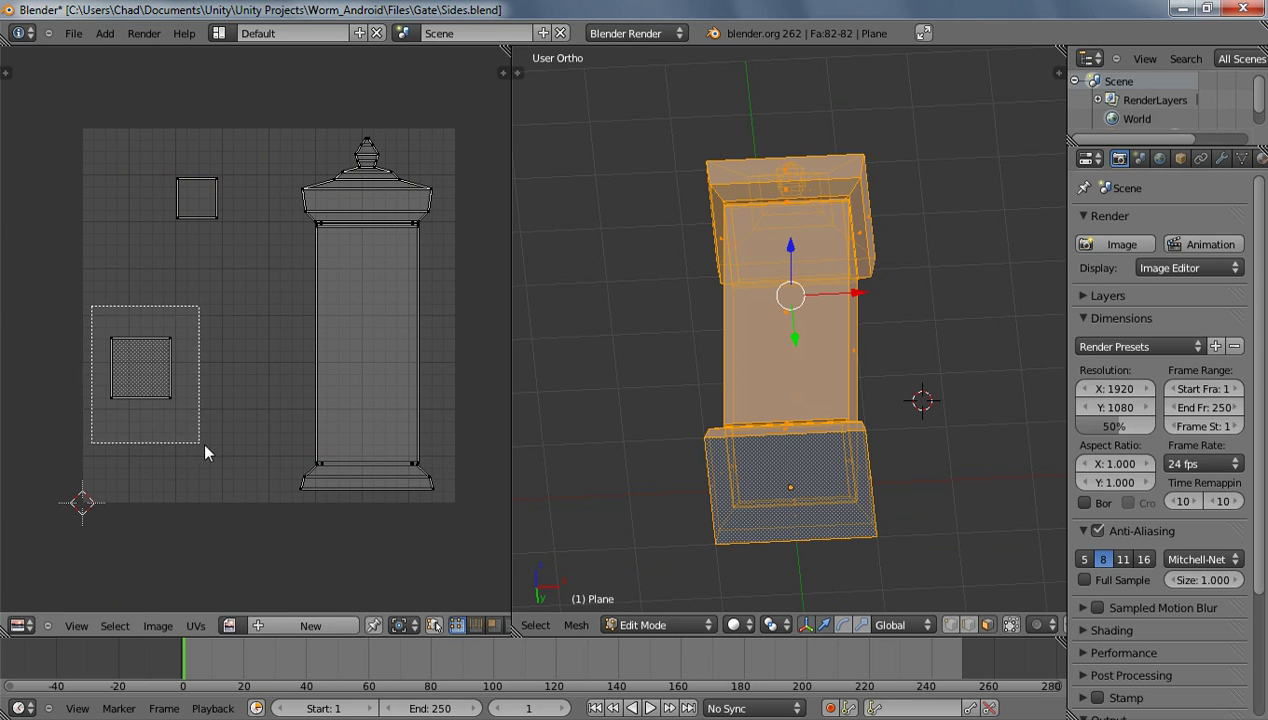
{"action": "key", "text": "s"}
{"action": "left_click", "coordinate": [310, 420]}
{"action": "key", "text": "g"}
{"action": "left_click", "coordinate": [363, 452]}
Select all UV islands in the arranged layout
{"action": "key", "text": "Tab"}
{"action": "key", "text": "Tab"}
{"action": "middle_click_drag", "start_coordinate": [413, 408], "coordinate": [375, 402]}
{"action": "key", "text": "a"}
{"action": "key", "text": "a"}
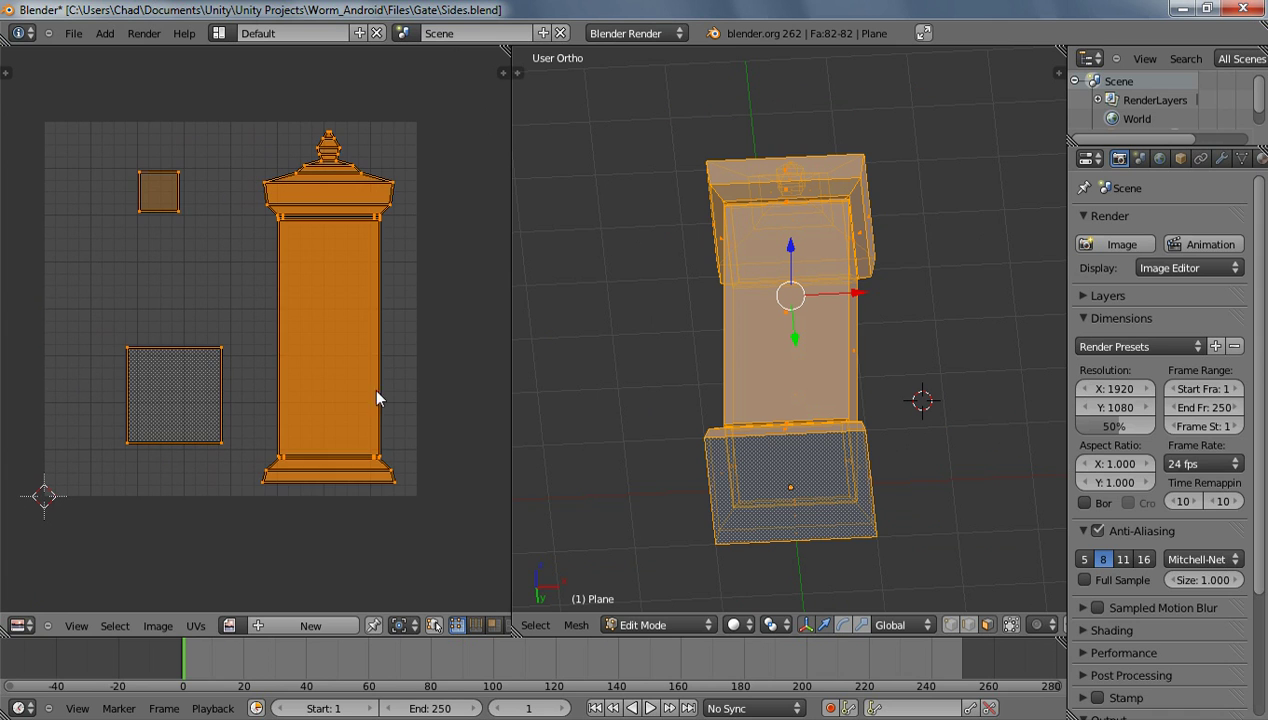
Create a new 1024 × 1024 image named Diffuse with the UV Test Grid option enabled
{"action": "left_click", "coordinate": [278, 628]}
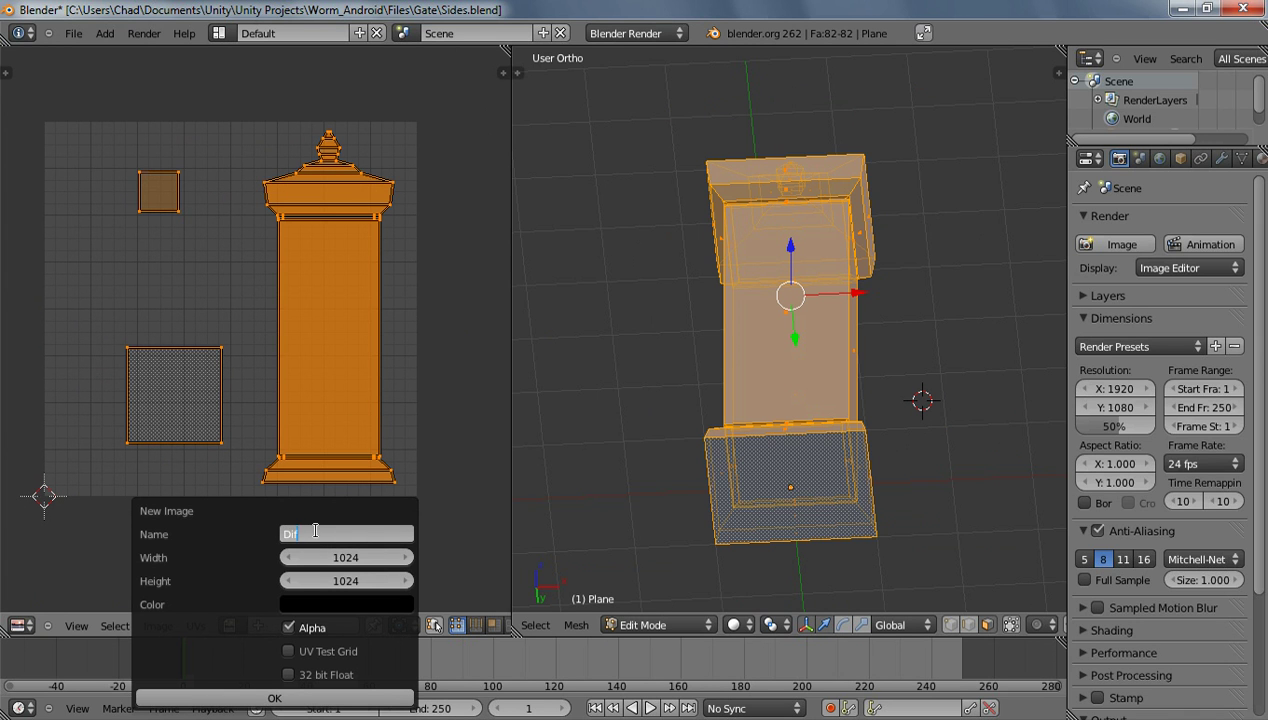
{"action": "left_click", "coordinate": [326, 647]}
{"action": "left_click", "coordinate": [326, 647]}
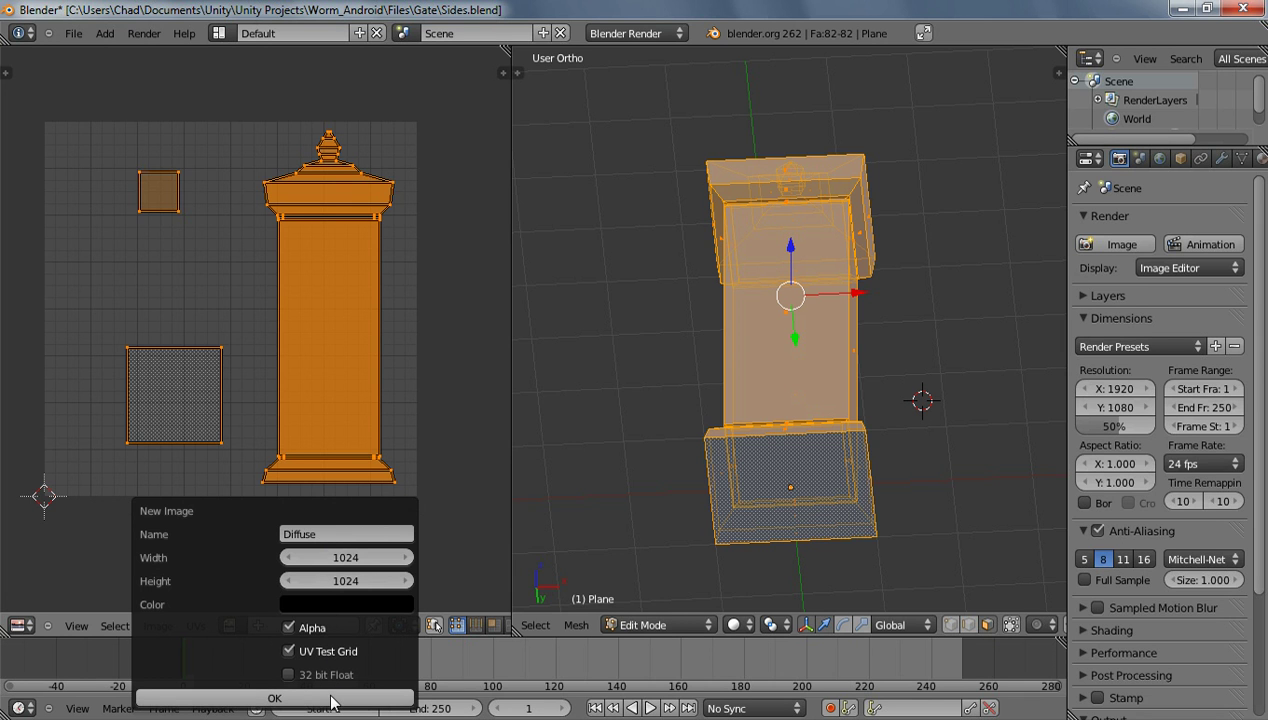
{"action": "left_click", "coordinate": [333, 698]}
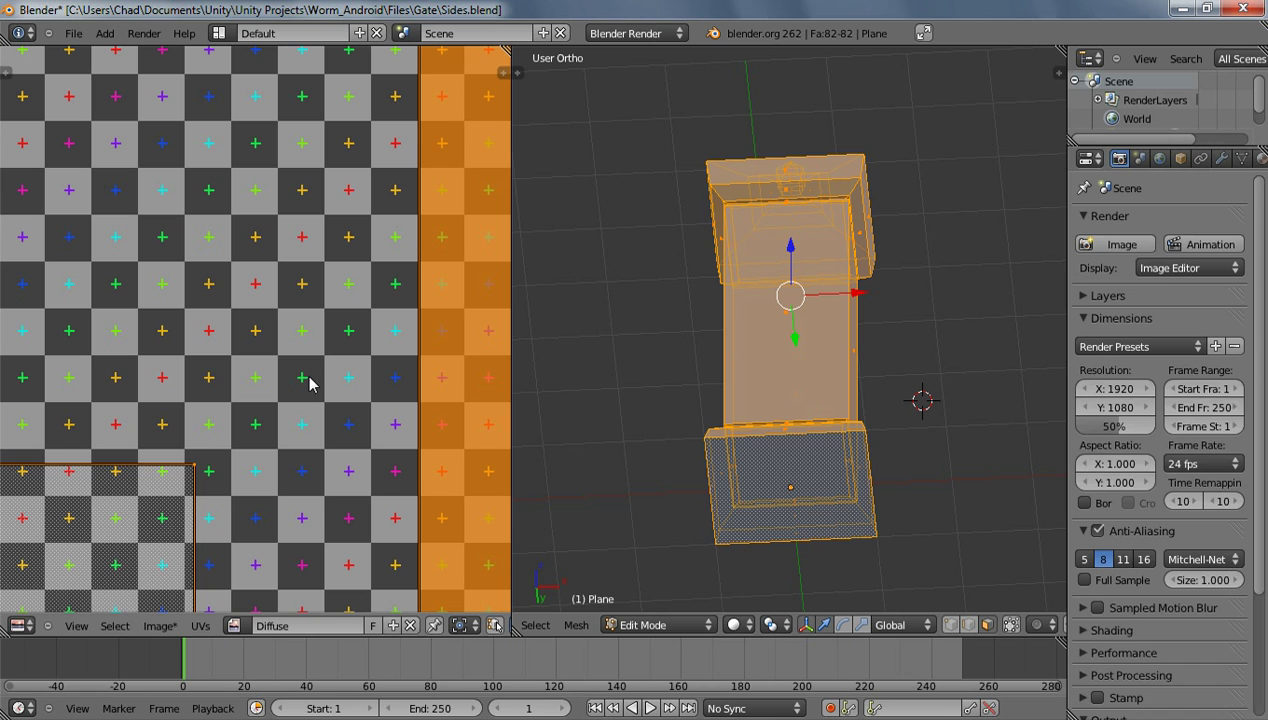
Export the UV layout as a 1024 × 1024 PNG named Side_Diffuse into the Gate folder
{"action": "left_click", "coordinate": [160, 626]}
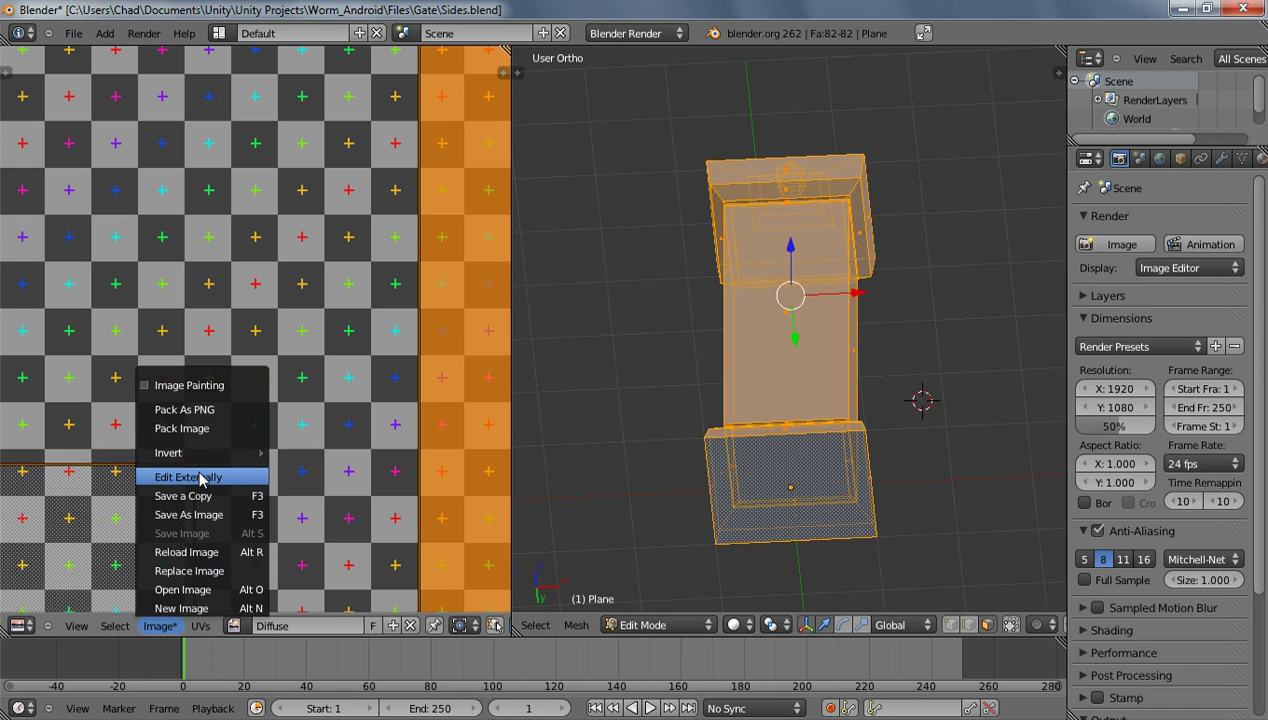
{"action": "left_click", "coordinate": [200, 626]}
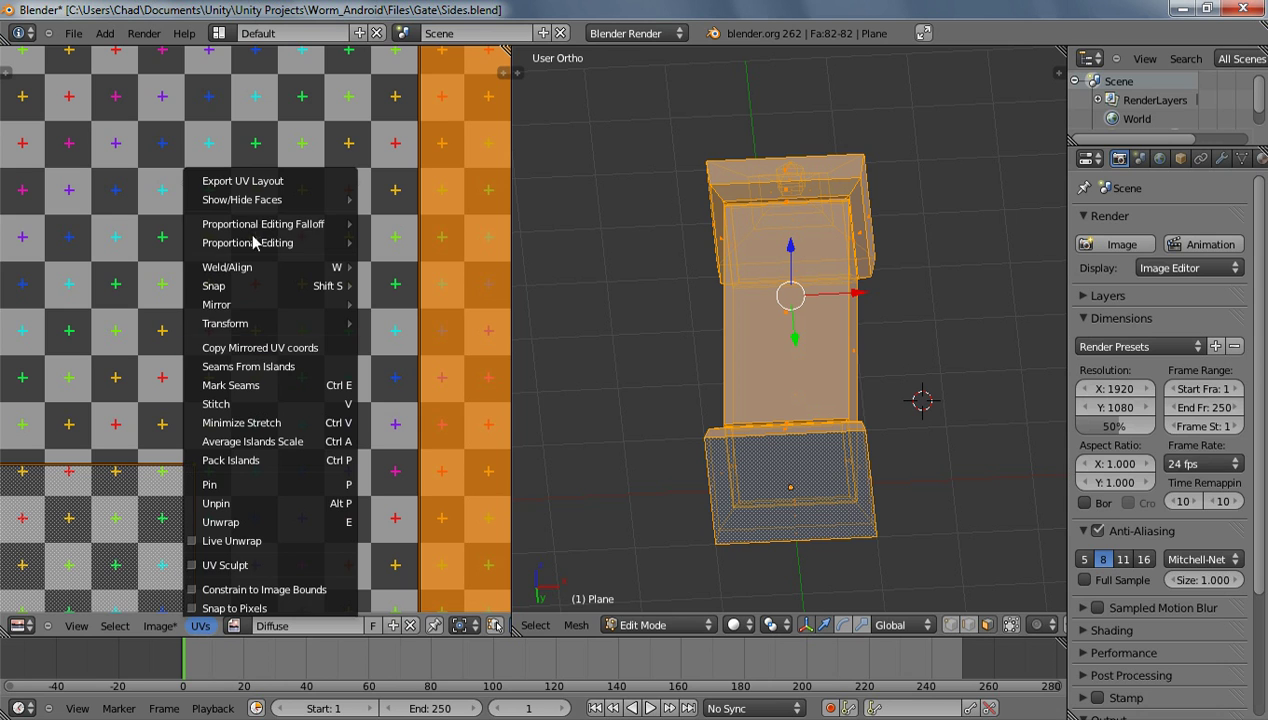
{"action": "left_click", "coordinate": [258, 182]}
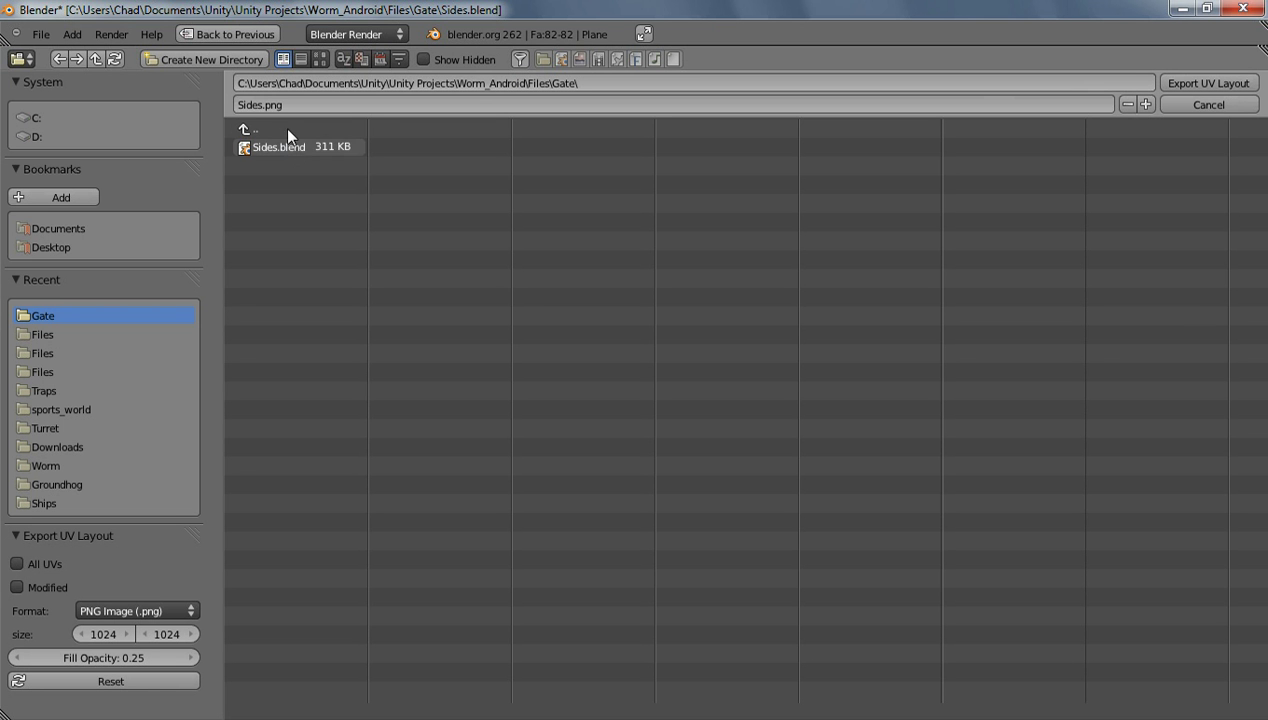
{"action": "left_click", "coordinate": [280, 100]}
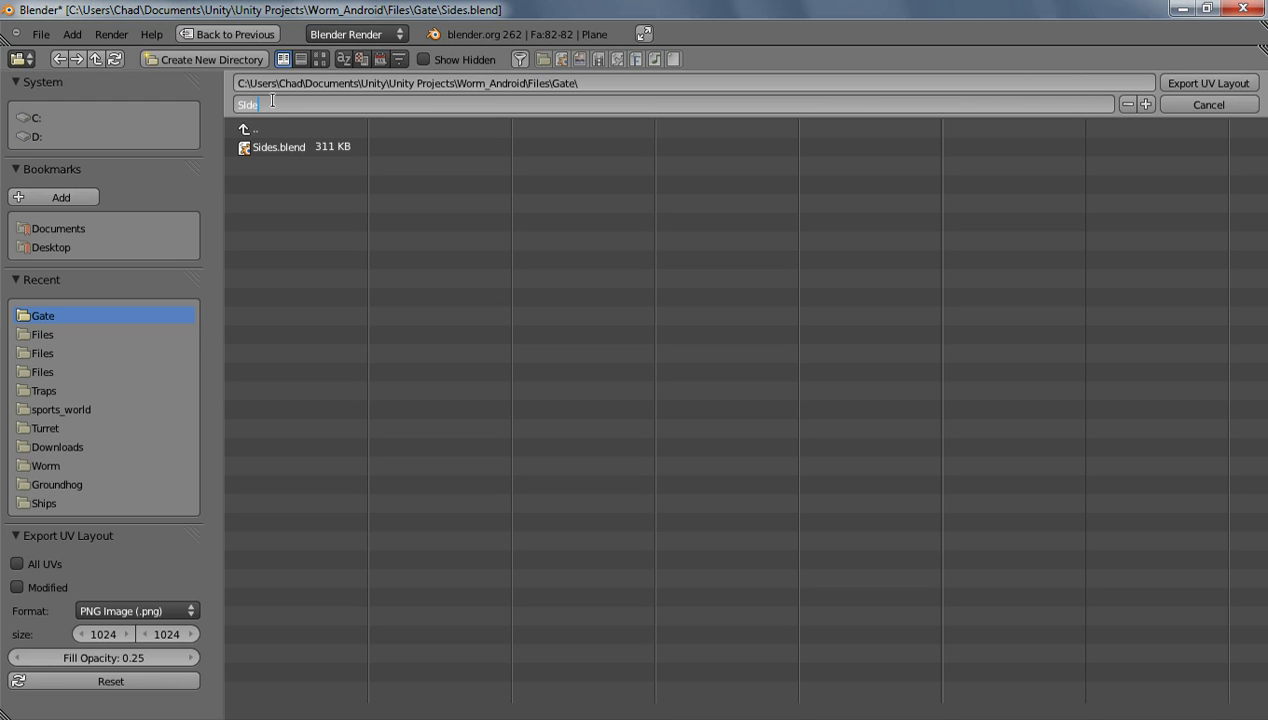
{"action": "type", "text": "Side_Diffuse"}
{"action": "key", "text": "Return"}
{"action": "left_click", "coordinate": [1208, 82]}
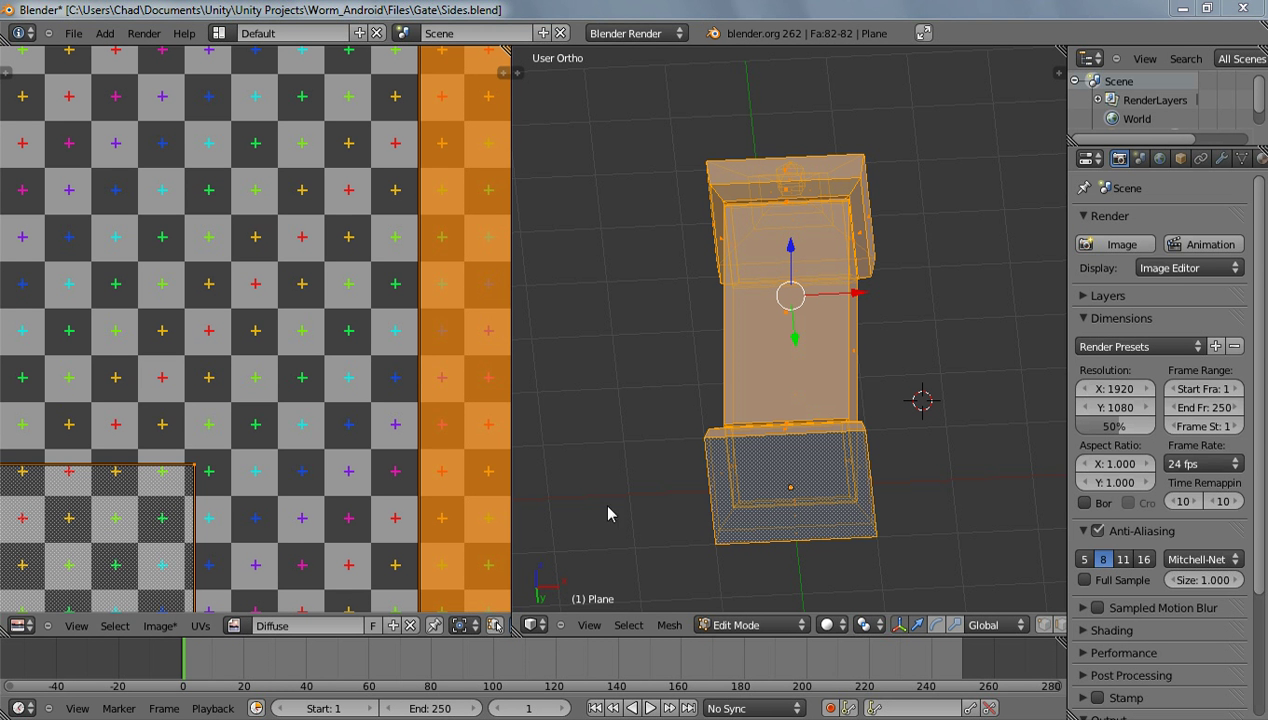
Switch to Windows Explorer and browse the Documents library to Unity > Unity Projects > Worm_Android > Files > Gate
{"action": "key", "text": "super+e"}
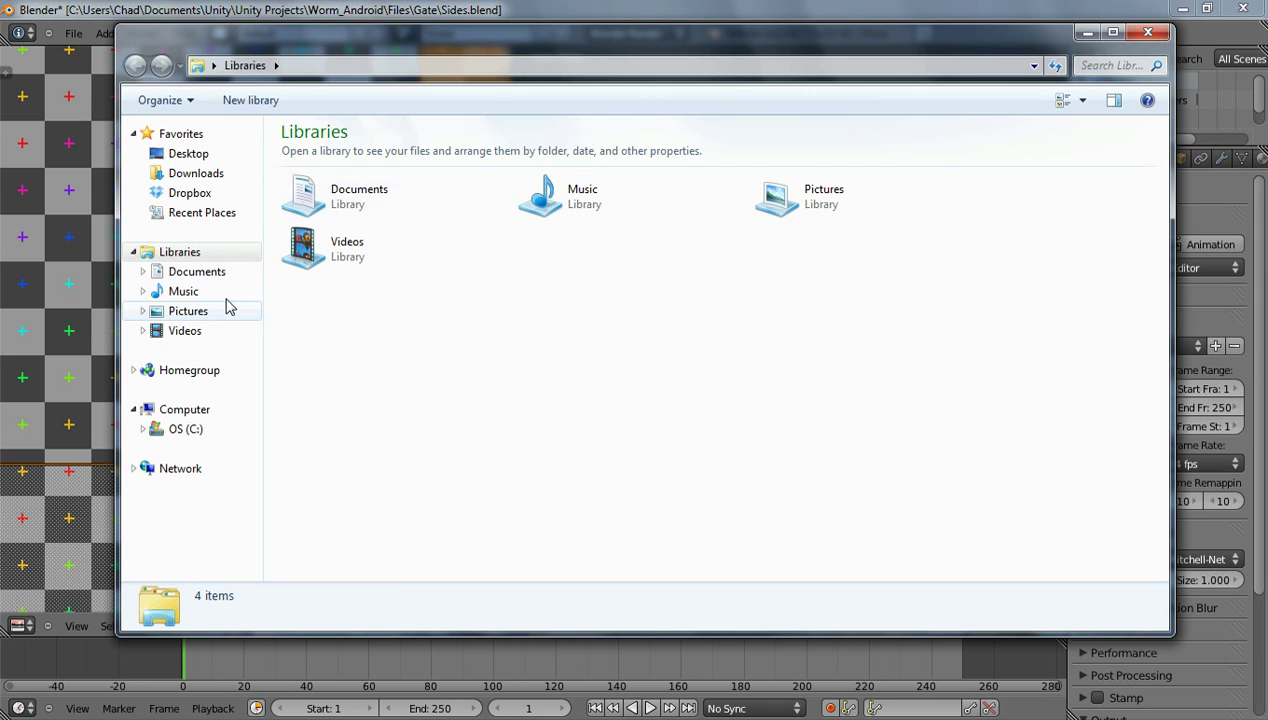
{"action": "left_click", "coordinate": [372, 188]}
{"action": "left_click", "coordinate": [423, 445]}
{"action": "double_click", "coordinate": [423, 505]}
{"action": "double_click", "coordinate": [410, 235]}
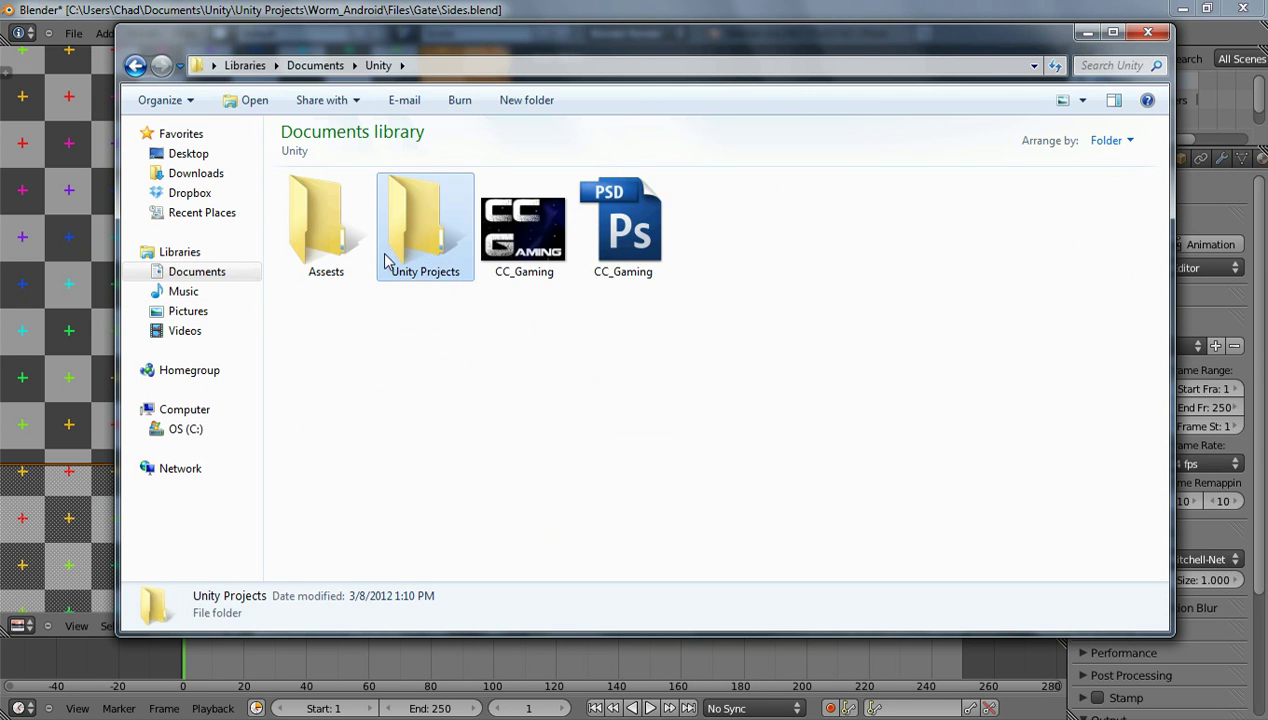
{"action": "double_click", "coordinate": [510, 330]}
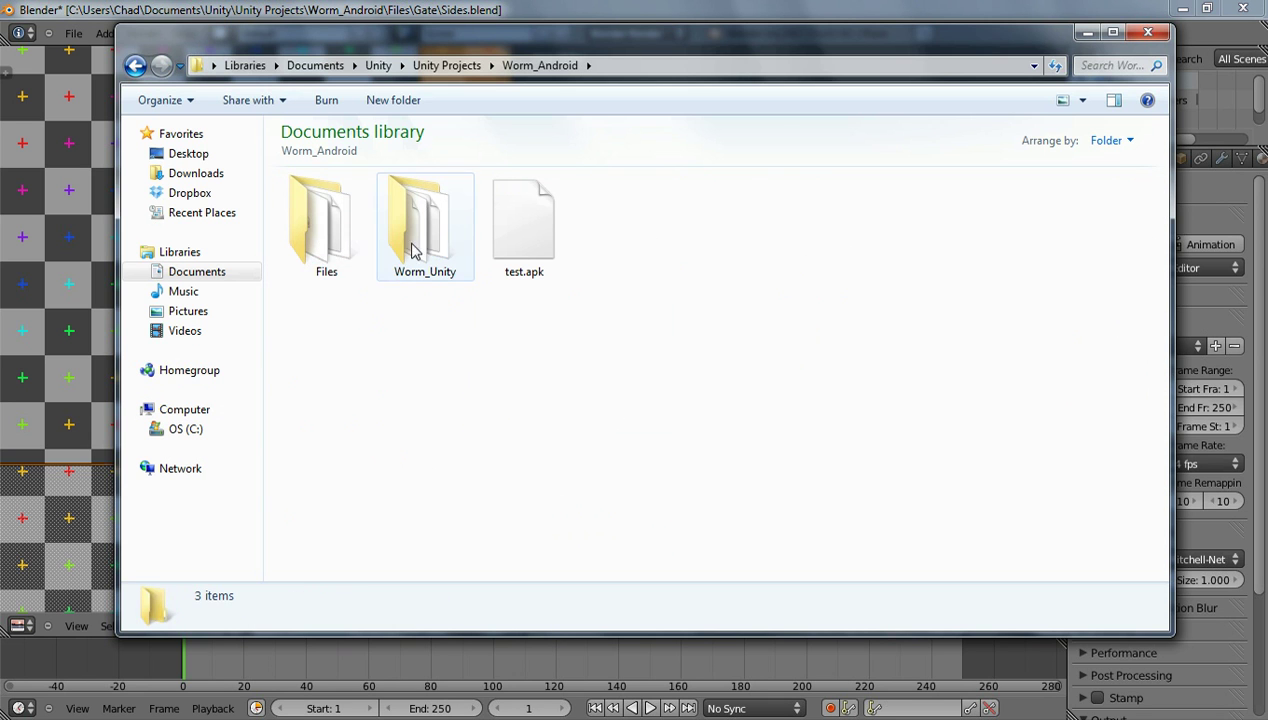
{"action": "left_click", "coordinate": [333, 266]}
{"action": "double_click", "coordinate": [326, 245]}
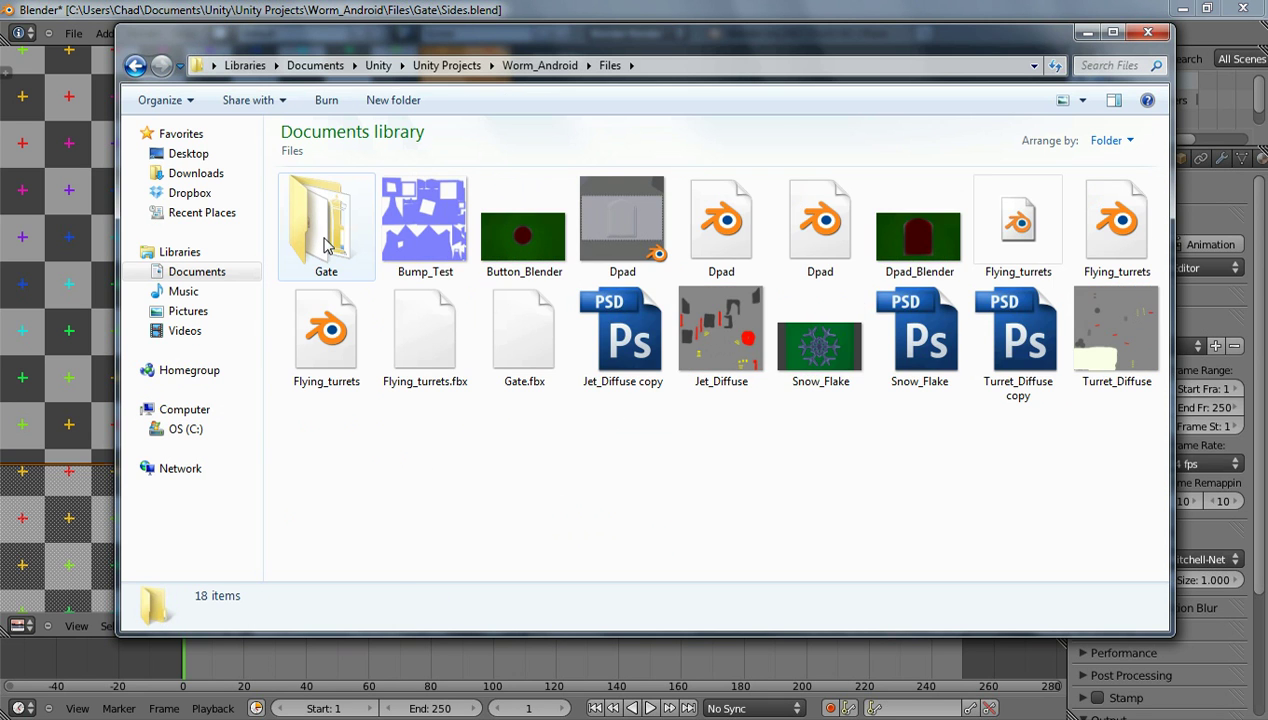
{"action": "double_click", "coordinate": [334, 248]}
Open the SIde_Diffuse image in Adobe Photoshop CS3 and maximize the program window
{"action": "left_click", "coordinate": [334, 250]}
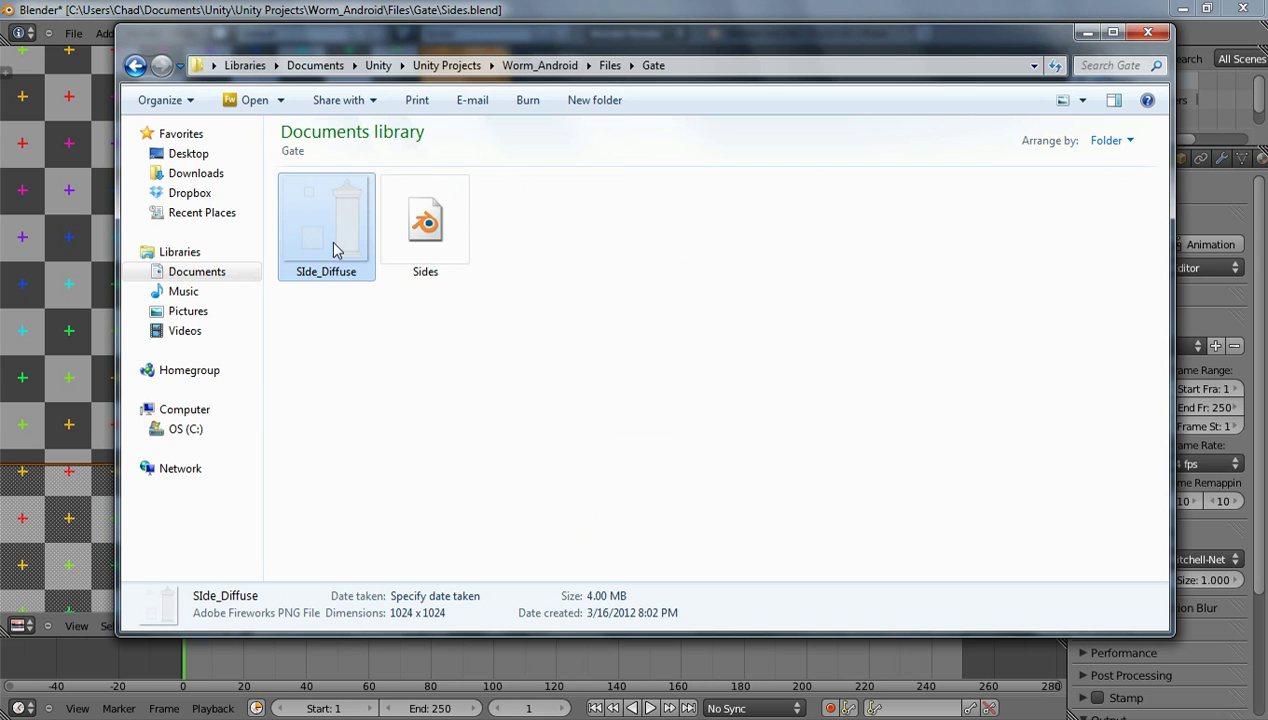
{"action": "right_click", "coordinate": [334, 250]}
{"action": "mouse_move", "coordinate": [558, 382]}
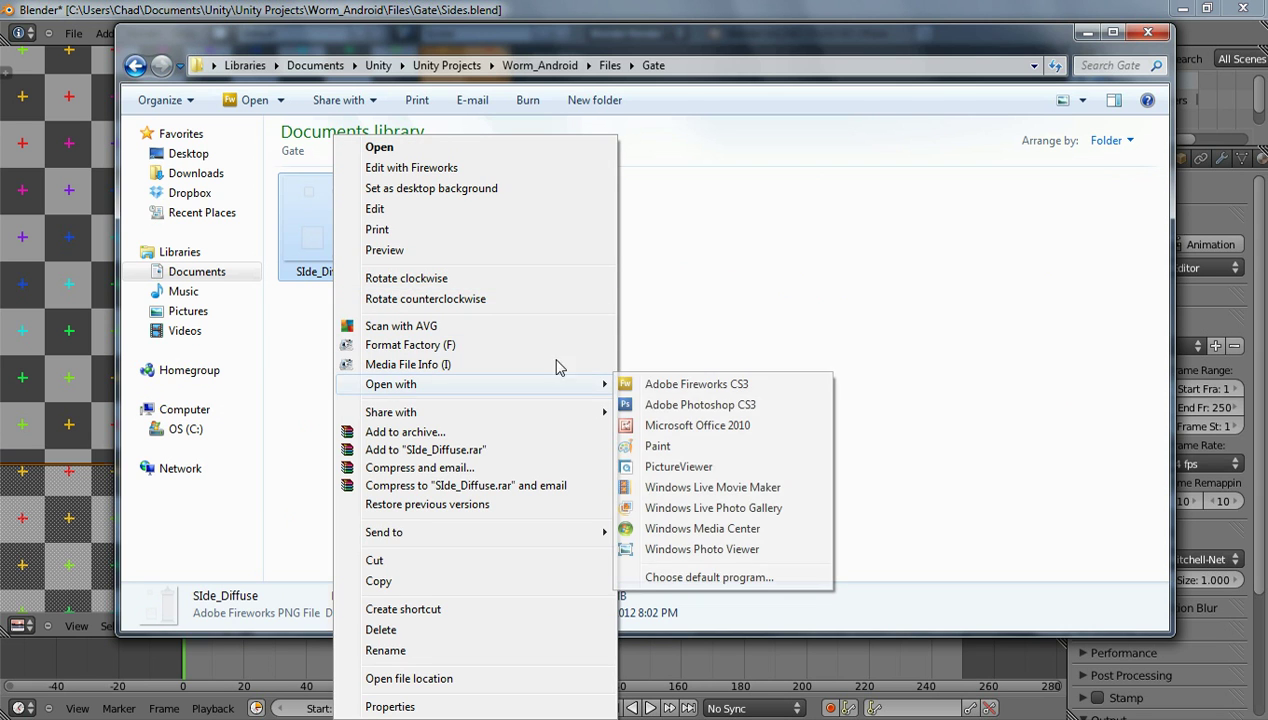
{"action": "left_click", "coordinate": [667, 405]}
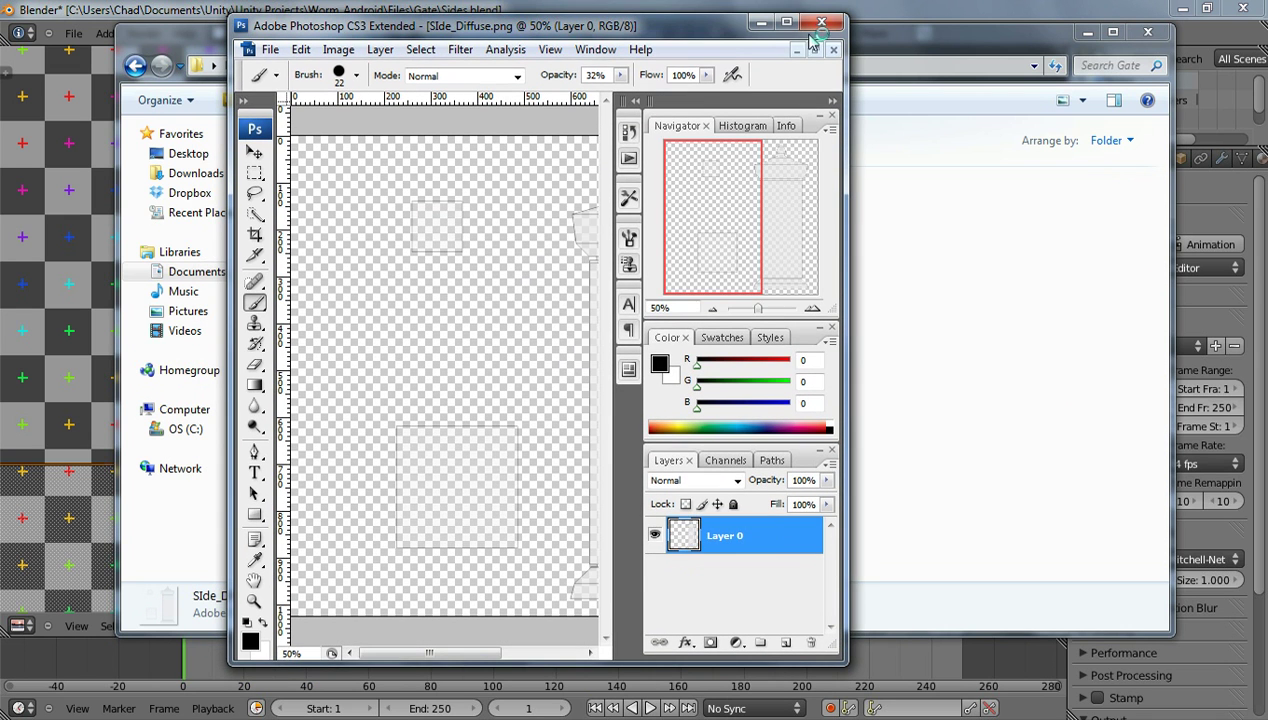
{"action": "left_click", "coordinate": [786, 22]}
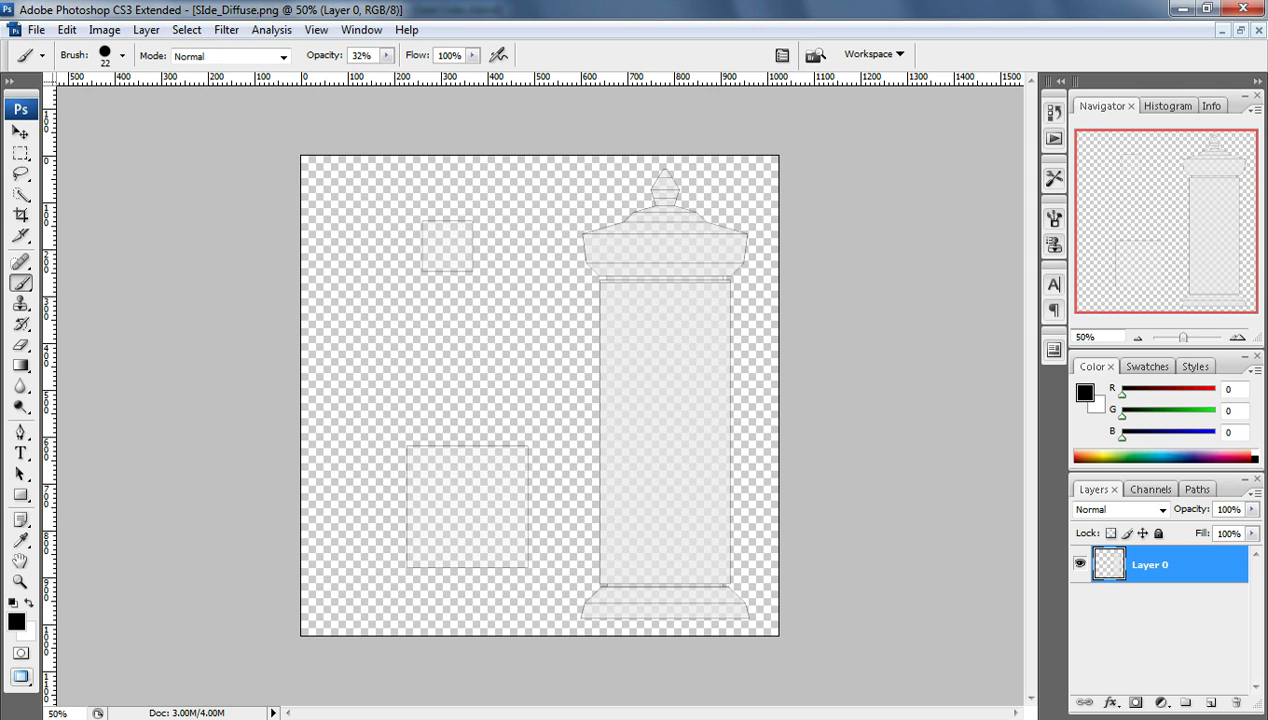
Switch to Chrome, open google.com in a new tab and run an image search for "brick wall texture"
{"action": "left_click", "coordinate": [460, 719]}
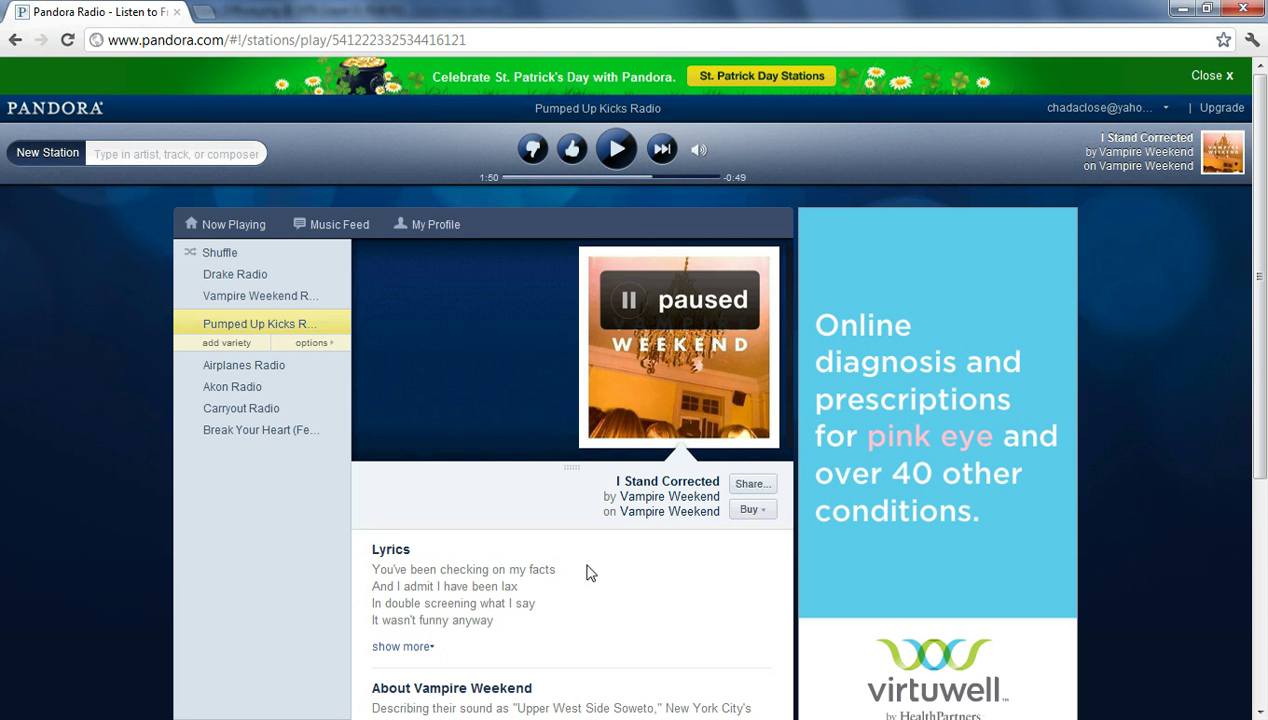
{"action": "left_click", "coordinate": [201, 13]}
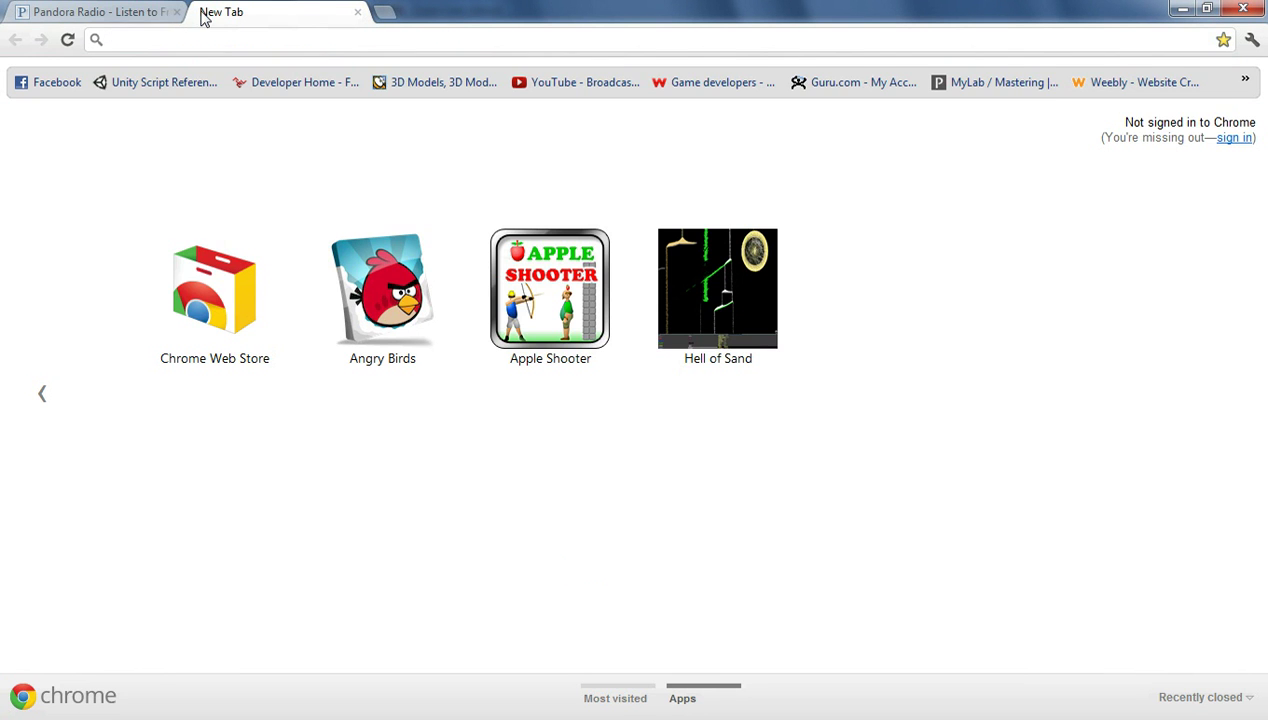
{"action": "type", "text": "google.com"}
{"action": "key", "text": "Return"}
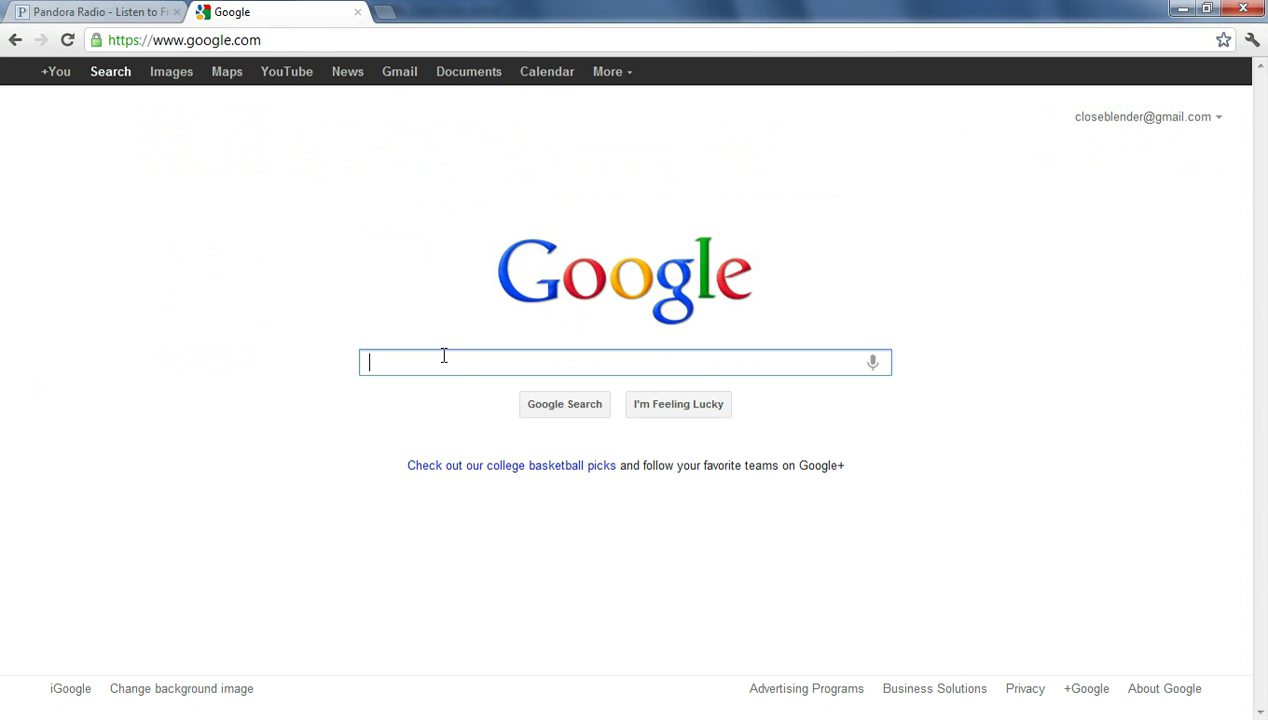
{"action": "type", "text": "brick wal"}
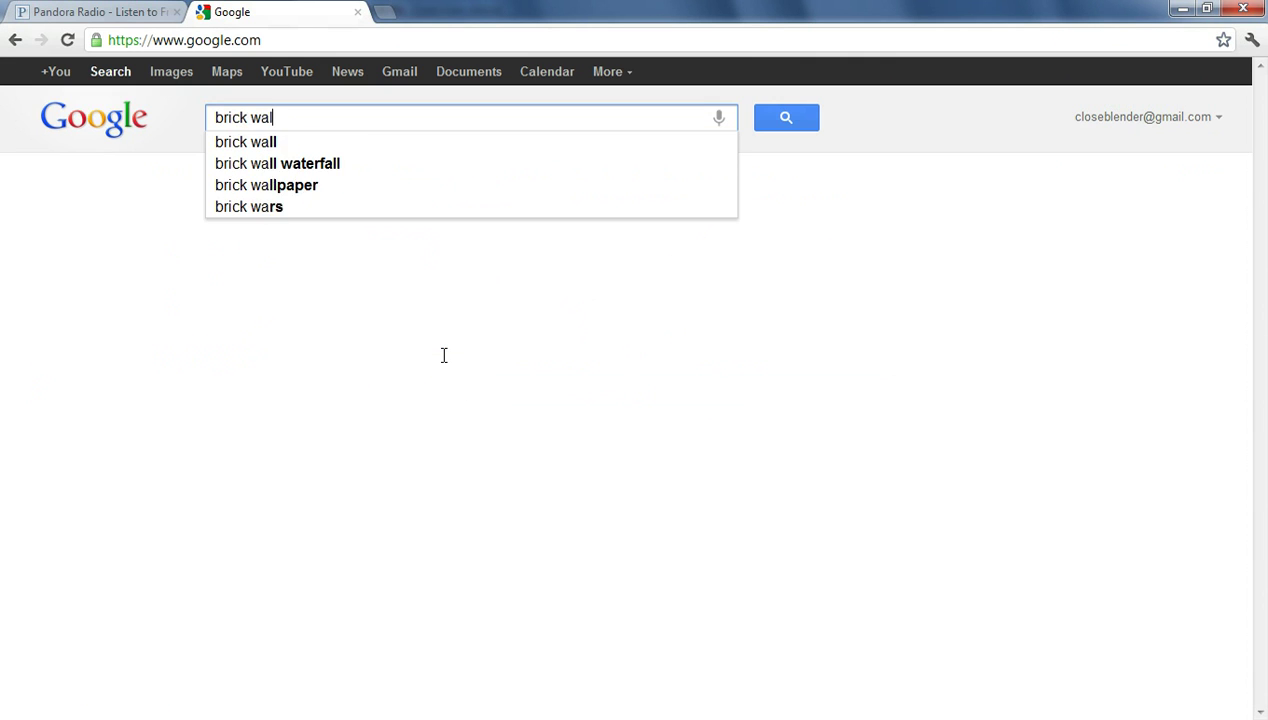
{"action": "type", "text": "l texture"}
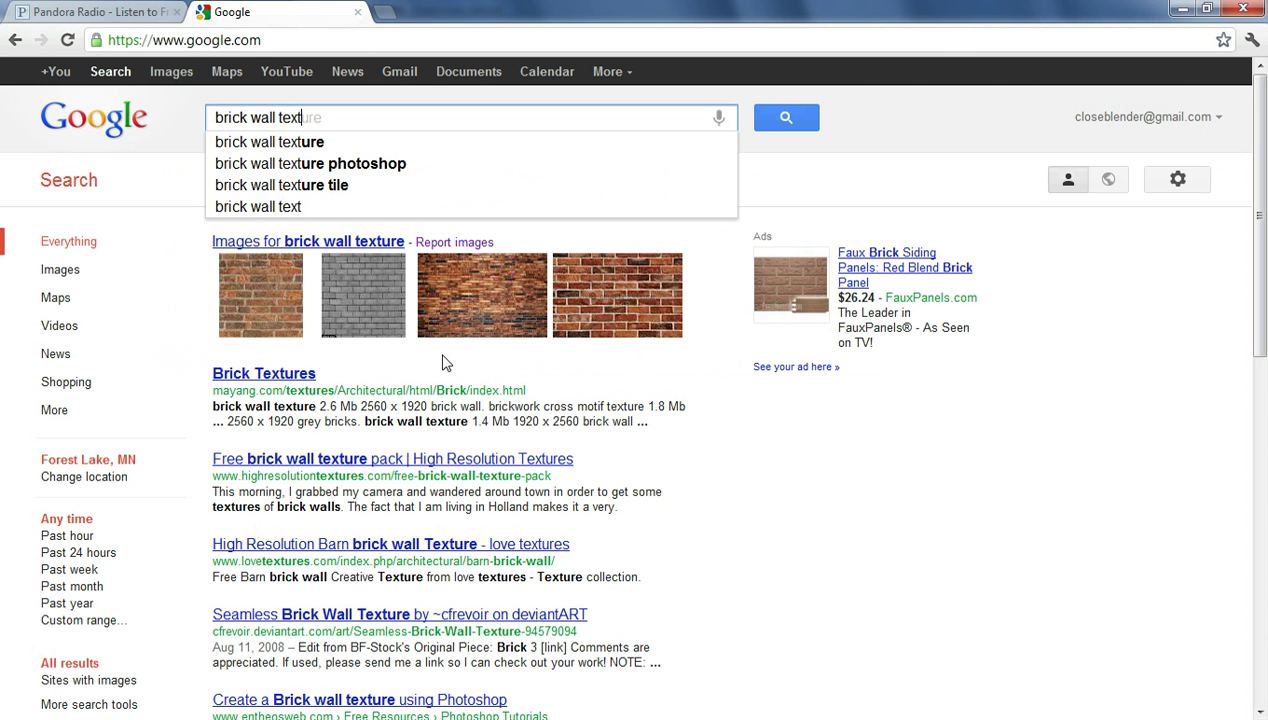
{"action": "key", "text": "Return"}
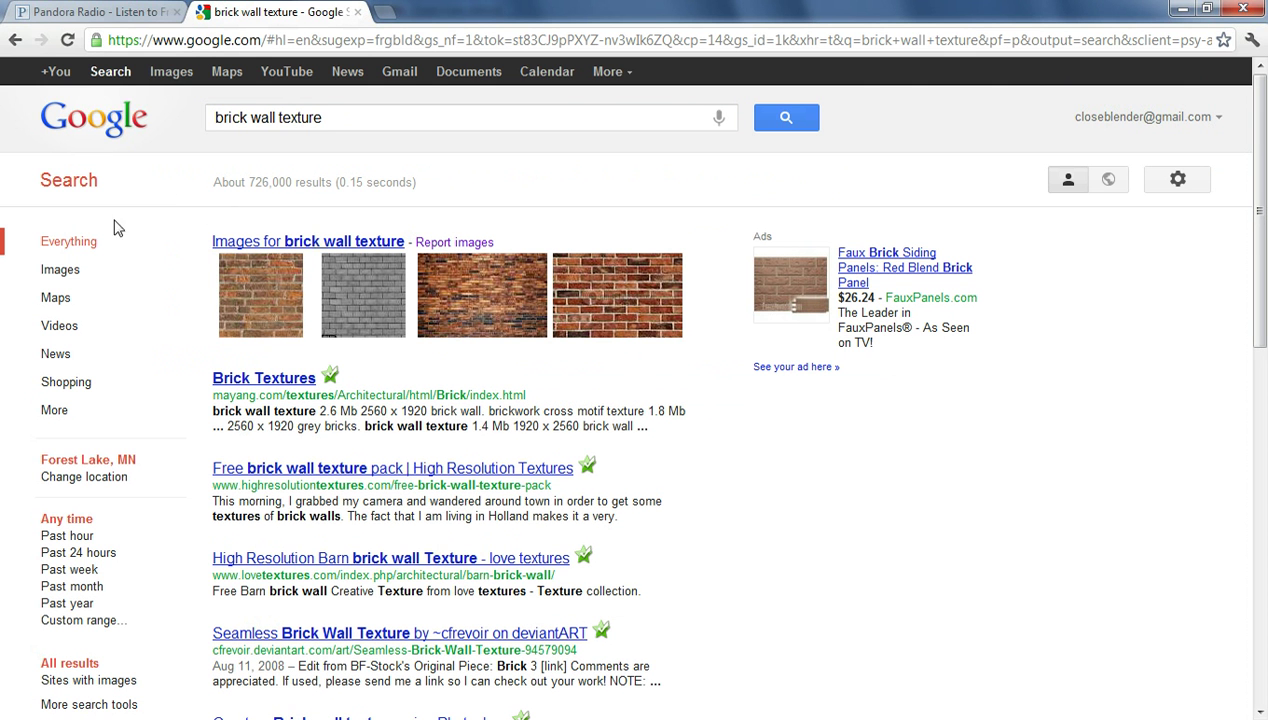
{"action": "left_click", "coordinate": [171, 72]}
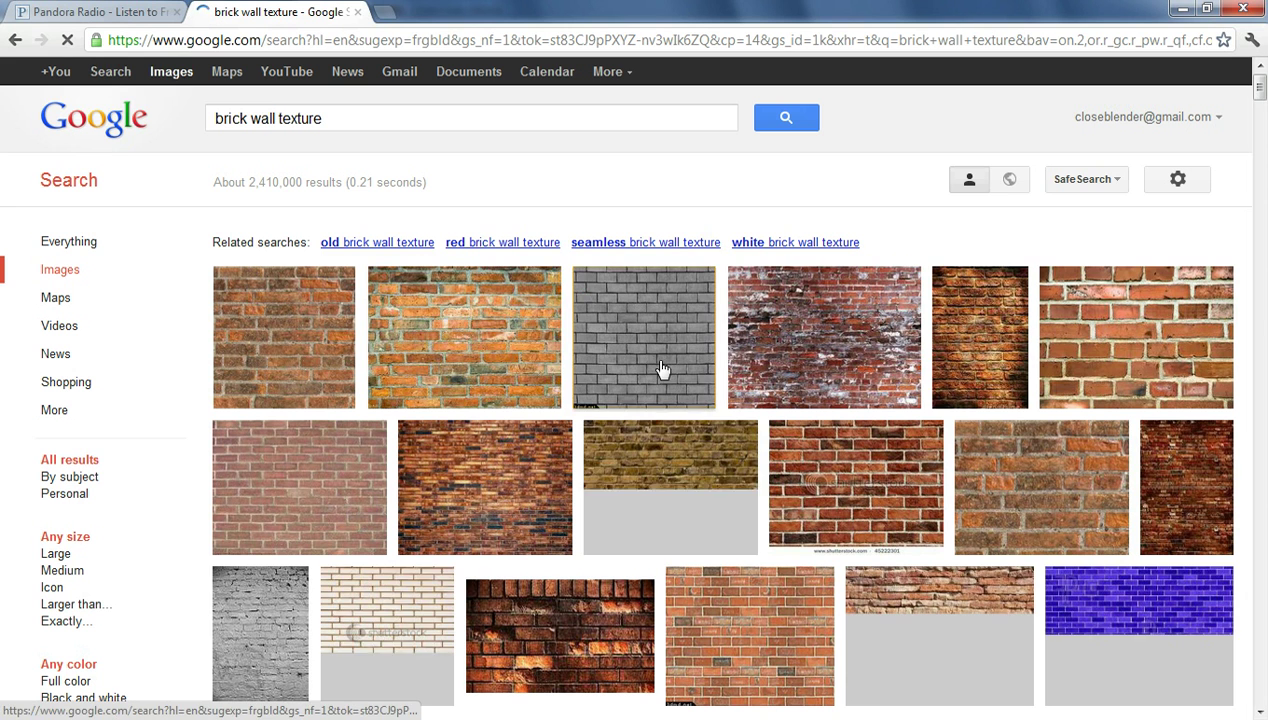
Examine the brick wall image results for a texture suited to the gate pillar
{"action": "mouse_move", "coordinate": [1012, 367]}
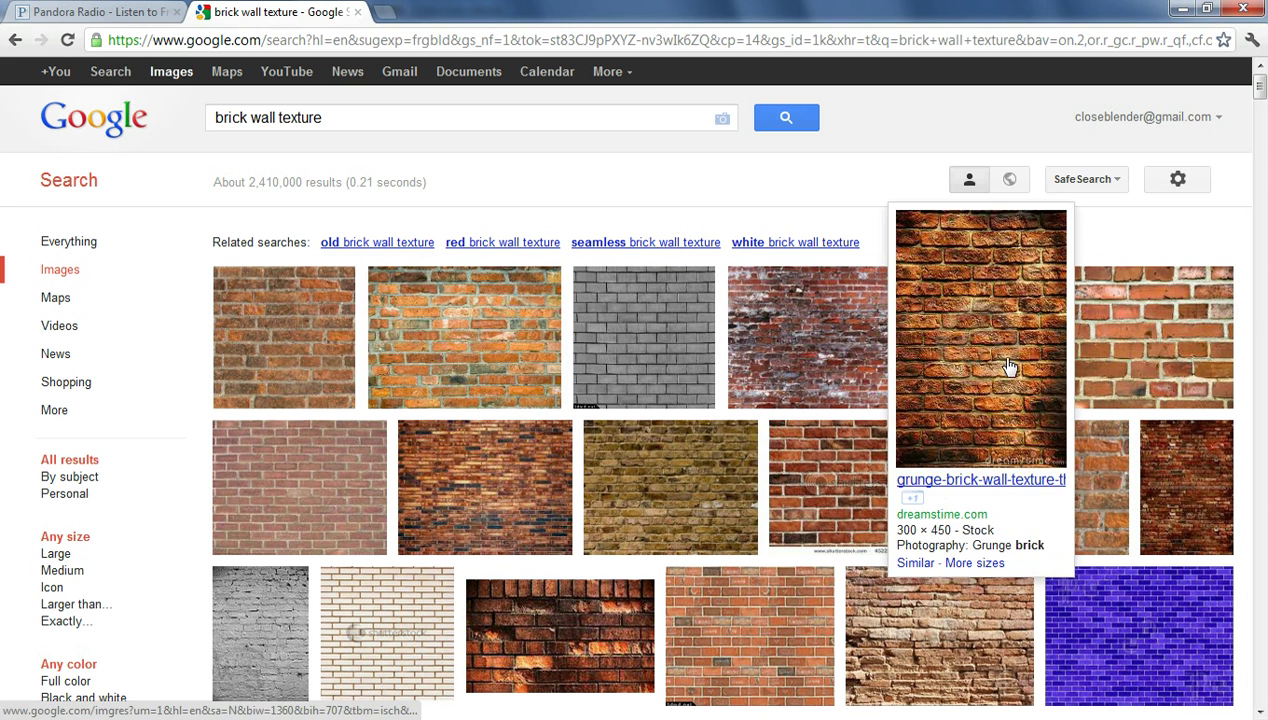
{"action": "mouse_move", "coordinate": [274, 438]}
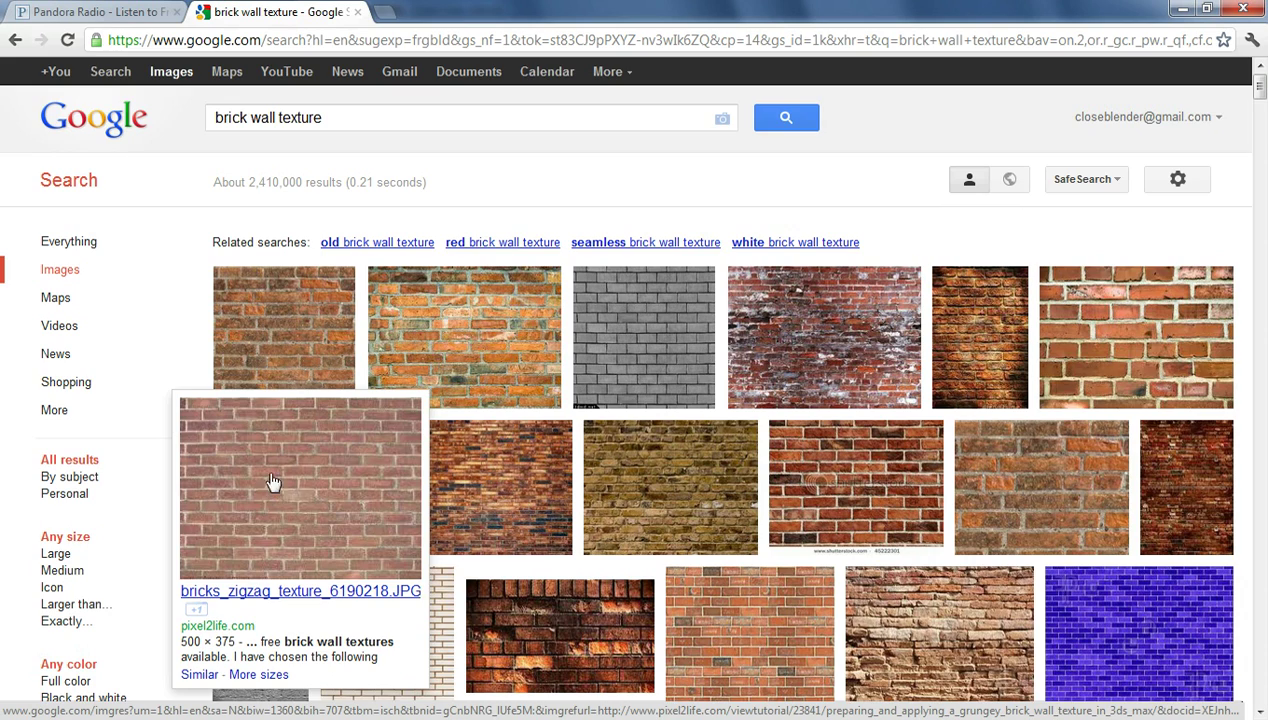
{"action": "scroll", "coordinate": [274, 470], "scroll_direction": "down", "scroll_amount": 1}
{"action": "scroll", "coordinate": [268, 447], "scroll_direction": "down", "scroll_amount": 2}
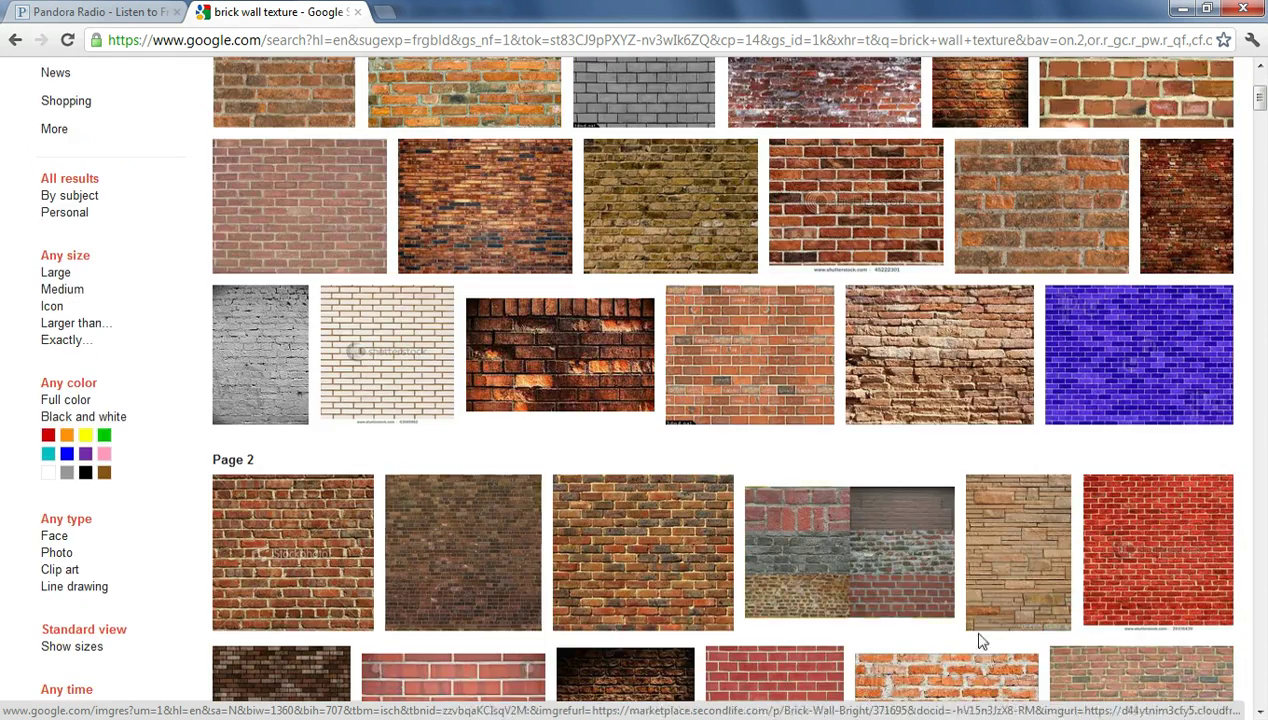
{"action": "scroll", "coordinate": [996, 481], "scroll_direction": "down", "scroll_amount": 1}
{"action": "scroll", "coordinate": [990, 490], "scroll_direction": "down", "scroll_amount": 1}
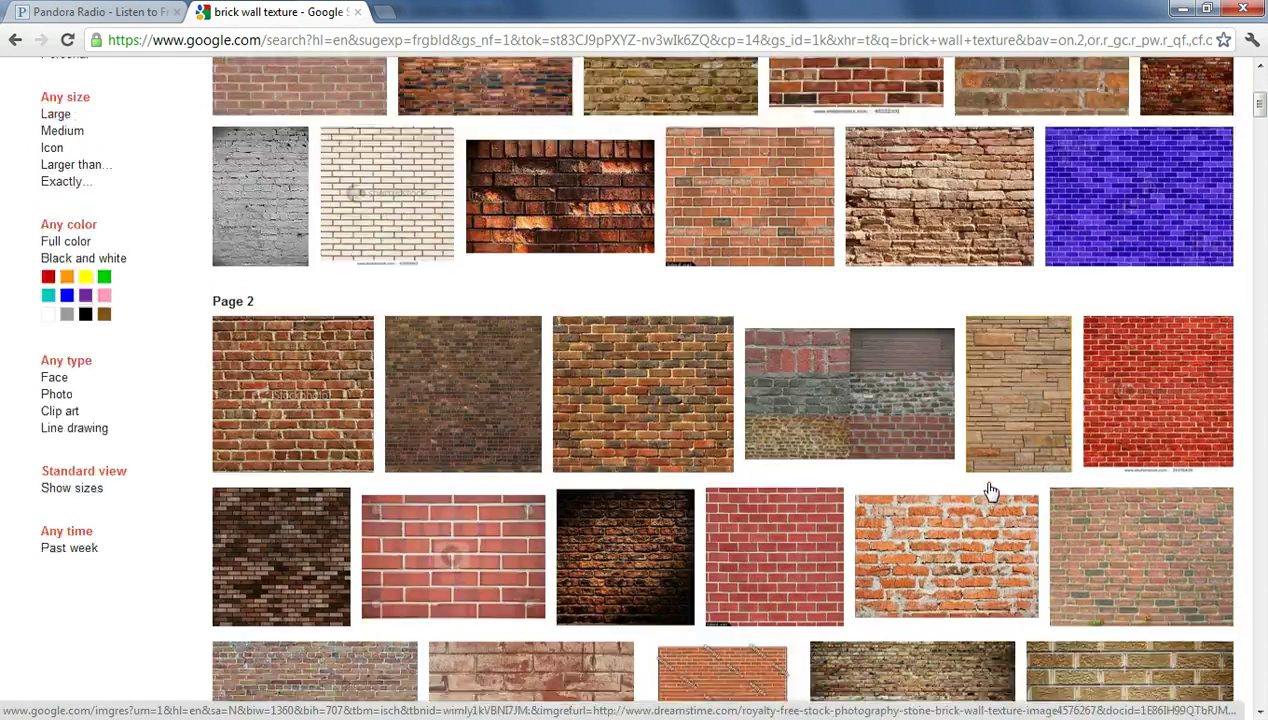
{"action": "scroll", "coordinate": [990, 490], "scroll_direction": "down", "scroll_amount": 1}
{"action": "scroll", "coordinate": [1140, 470], "scroll_direction": "down", "scroll_amount": 3}
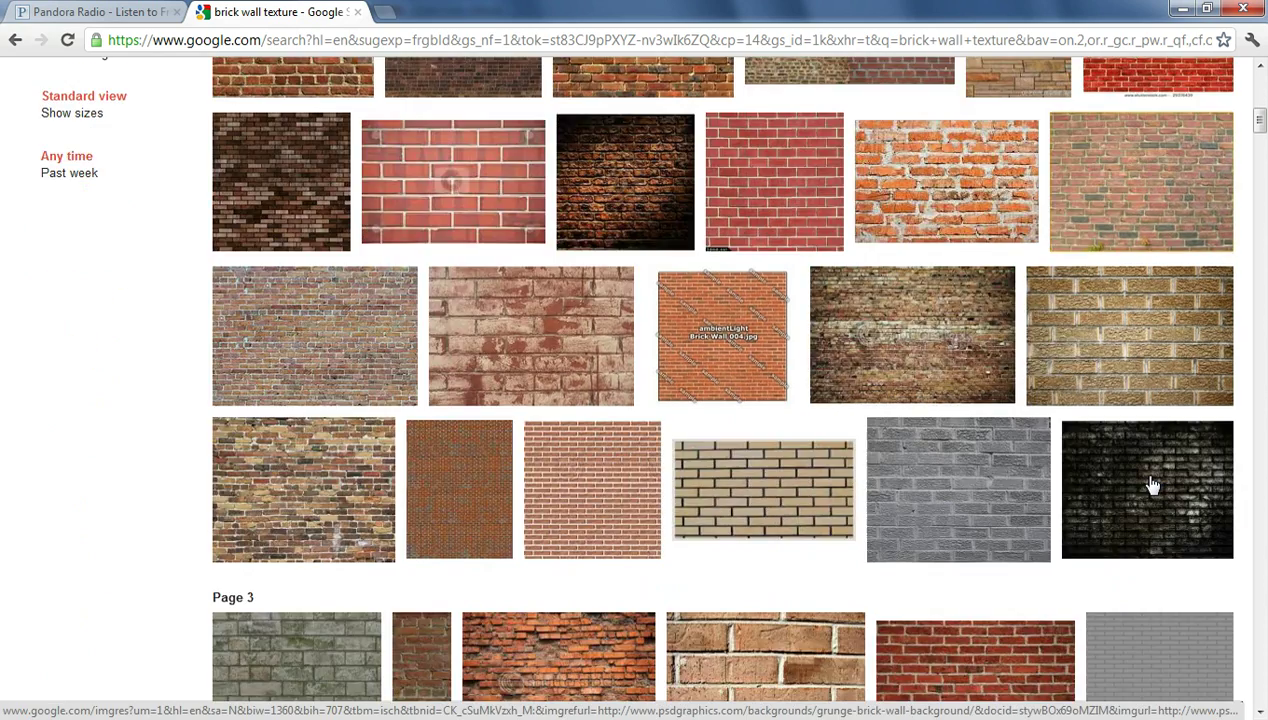
{"action": "scroll", "coordinate": [1152, 485], "scroll_direction": "down", "scroll_amount": 7}
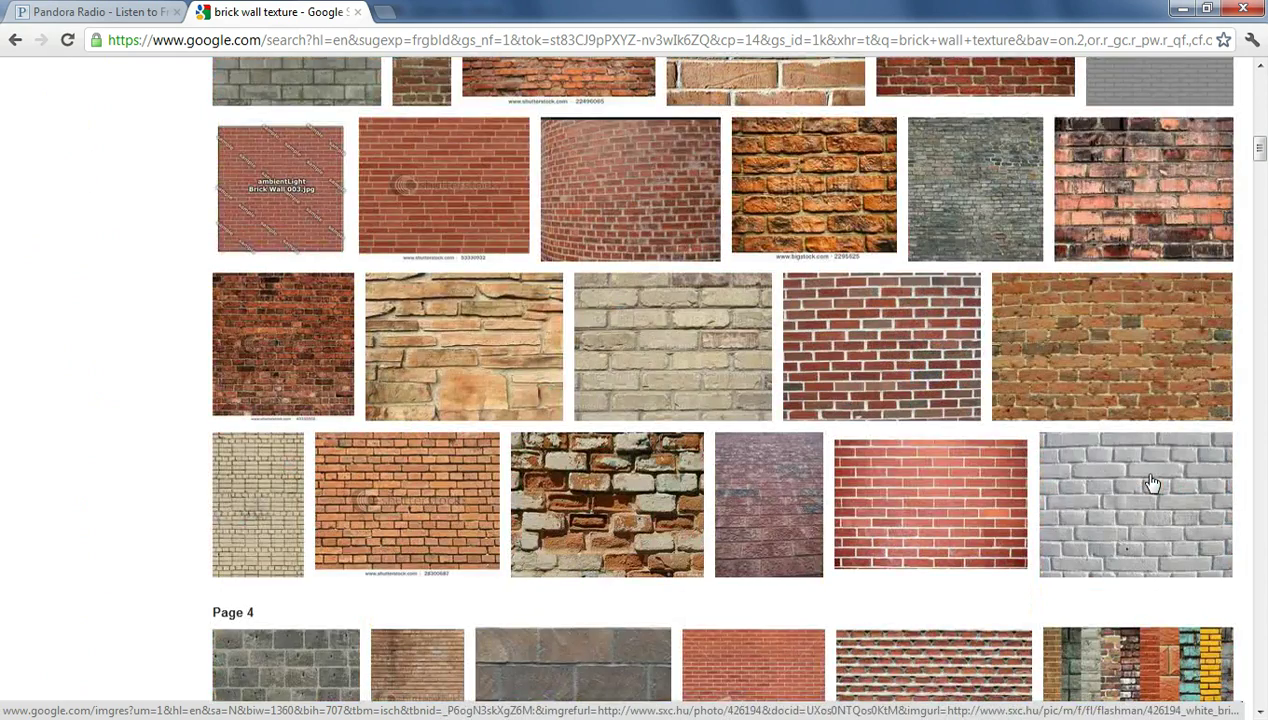
{"action": "scroll", "coordinate": [1152, 484], "scroll_direction": "down", "scroll_amount": 4}
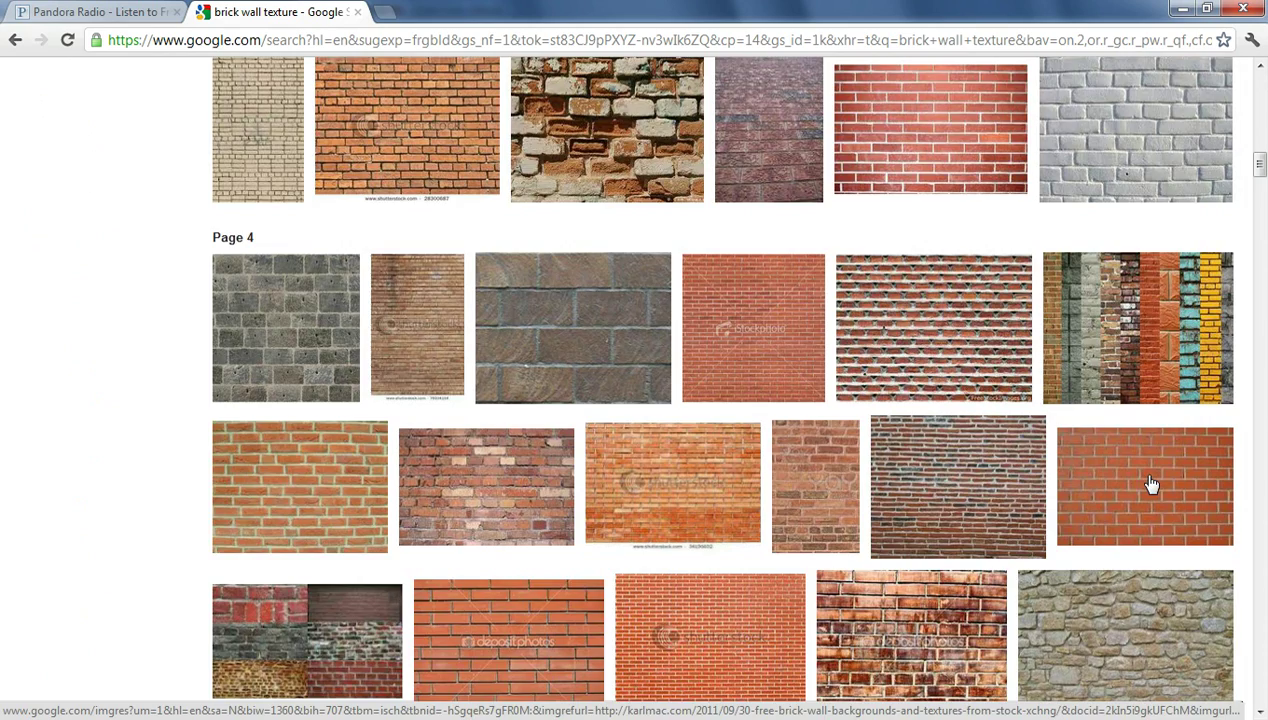
{"action": "scroll", "coordinate": [1145, 485], "scroll_direction": "up", "scroll_amount": 20}
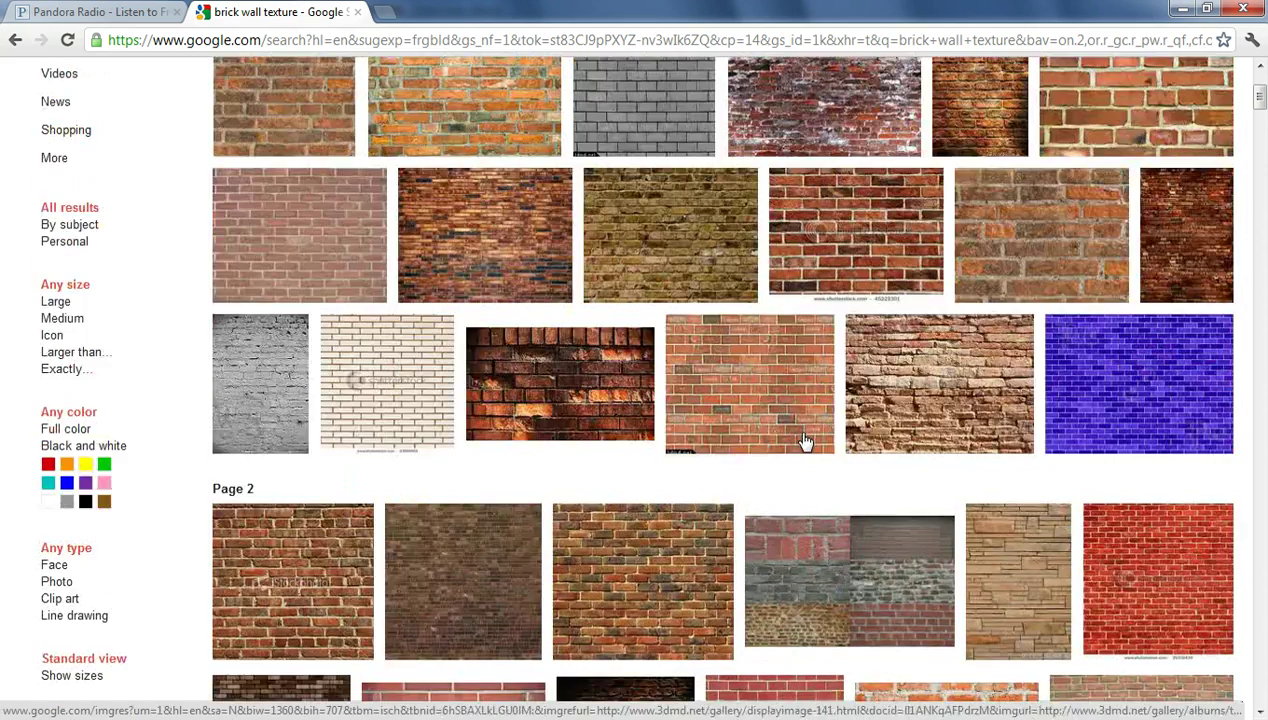
{"action": "scroll", "coordinate": [805, 441], "scroll_direction": "up", "scroll_amount": 3}
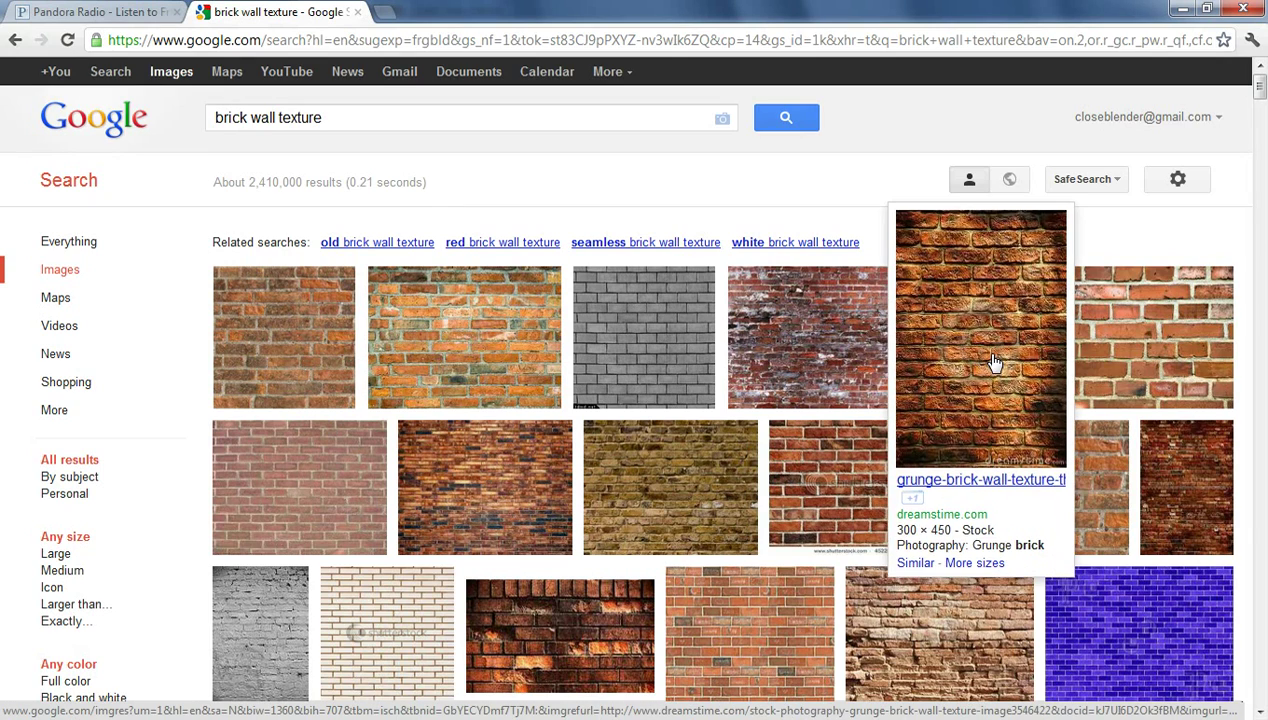
{"action": "scroll", "coordinate": [995, 362], "scroll_direction": "down", "scroll_amount": 2}
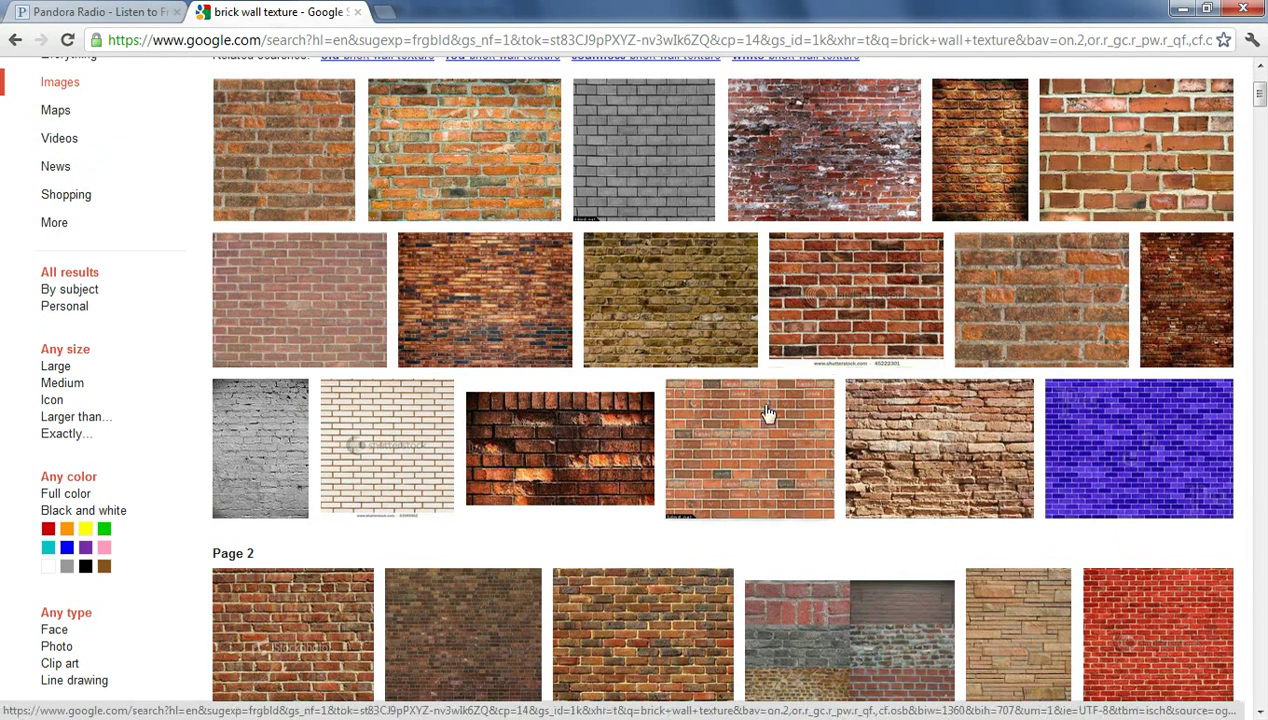
Open the reddish zigzag brick result from pixel2life.com and save its image as bricks_zigzag_texture_6190218 in the Downloads folder
{"action": "mouse_move", "coordinate": [285, 318]}
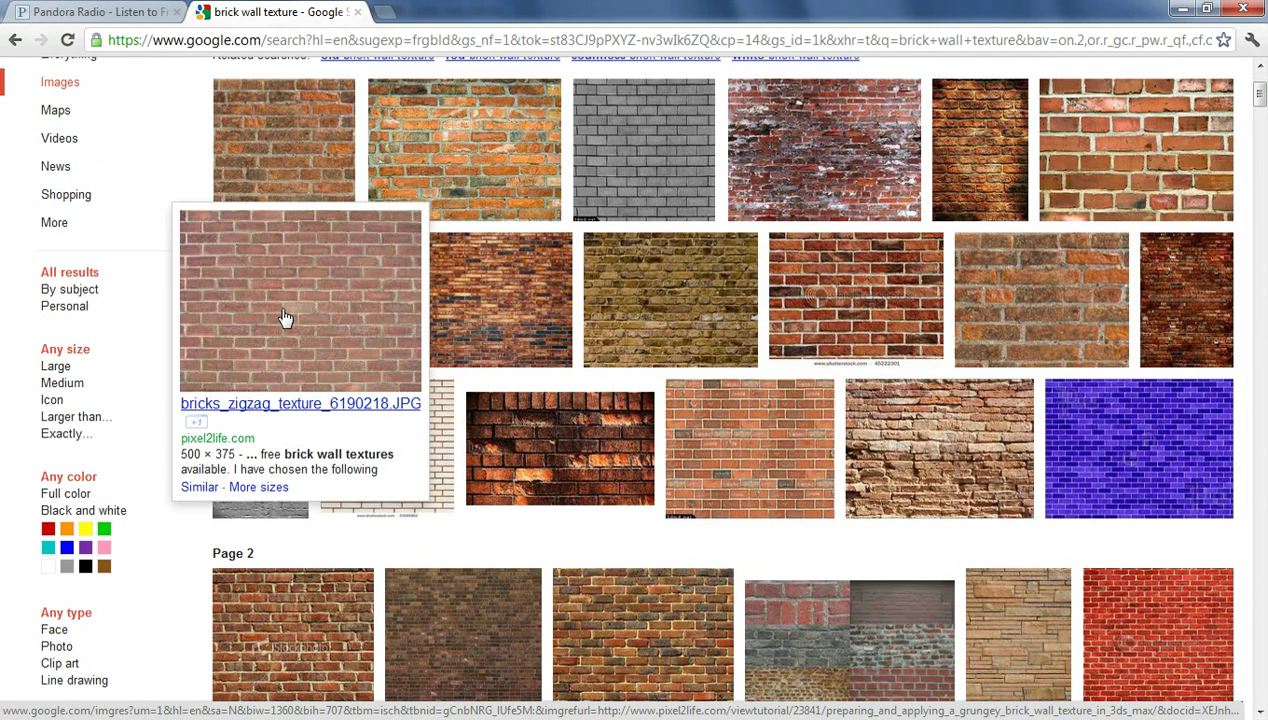
{"action": "right_click", "coordinate": [282, 310]}
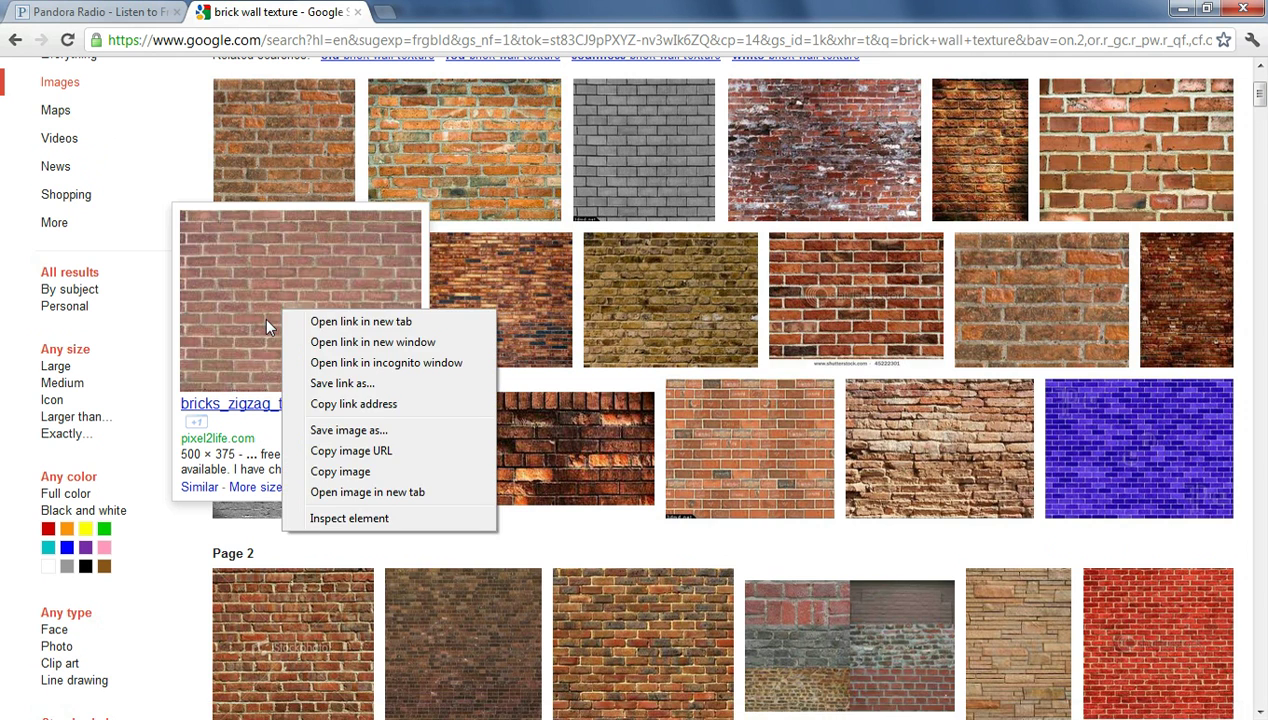
{"action": "left_click", "coordinate": [276, 320]}
{"action": "right_click", "coordinate": [516, 381]}
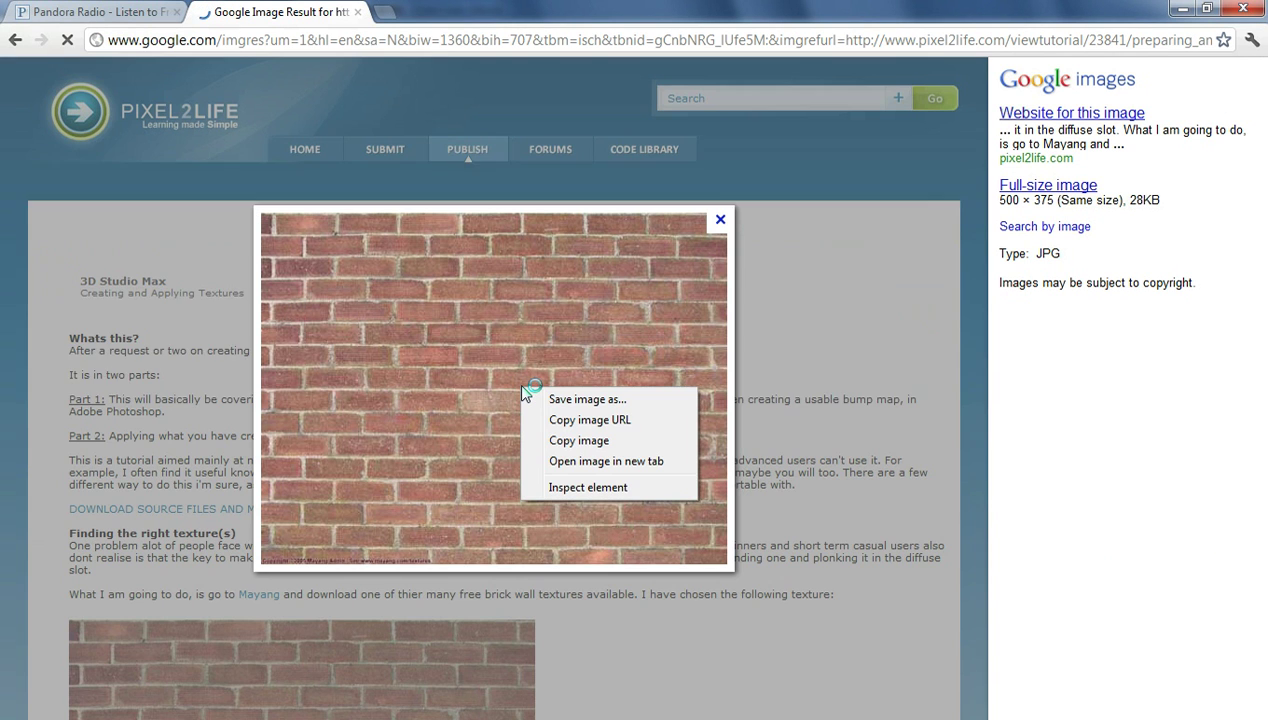
{"action": "left_click", "coordinate": [393, 266]}
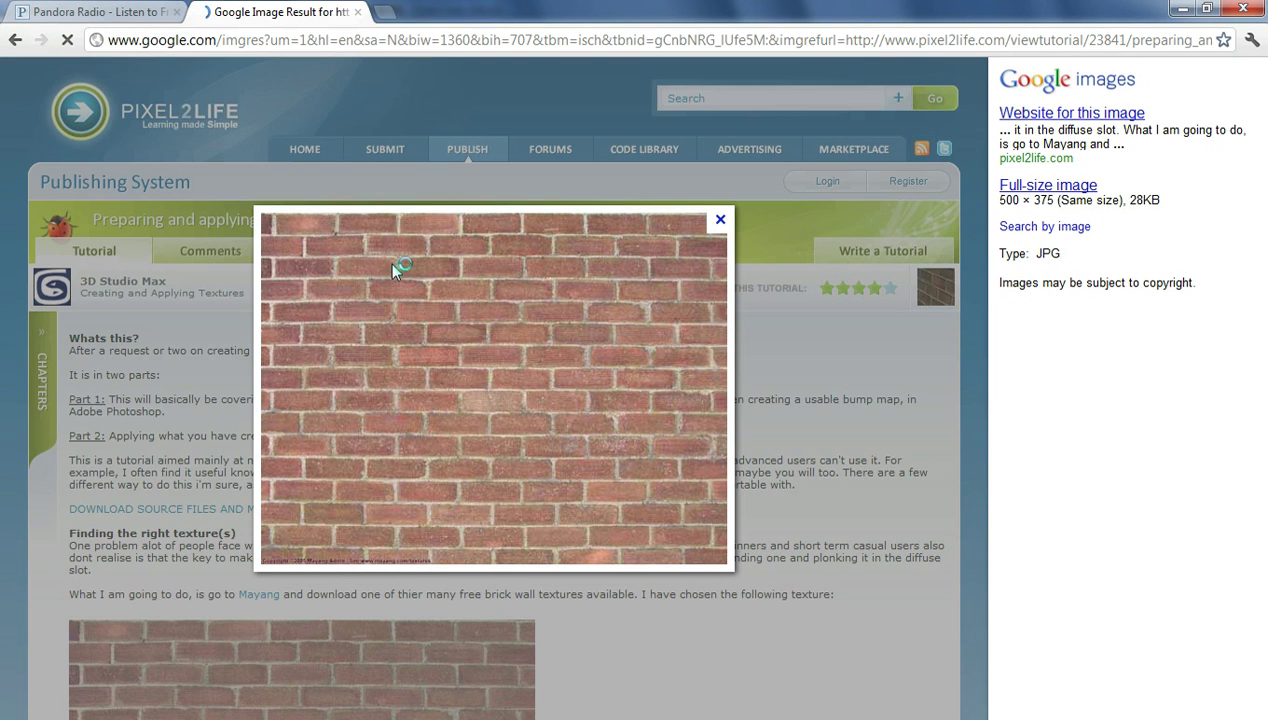
{"action": "right_click", "coordinate": [464, 332]}
{"action": "left_click", "coordinate": [545, 351]}
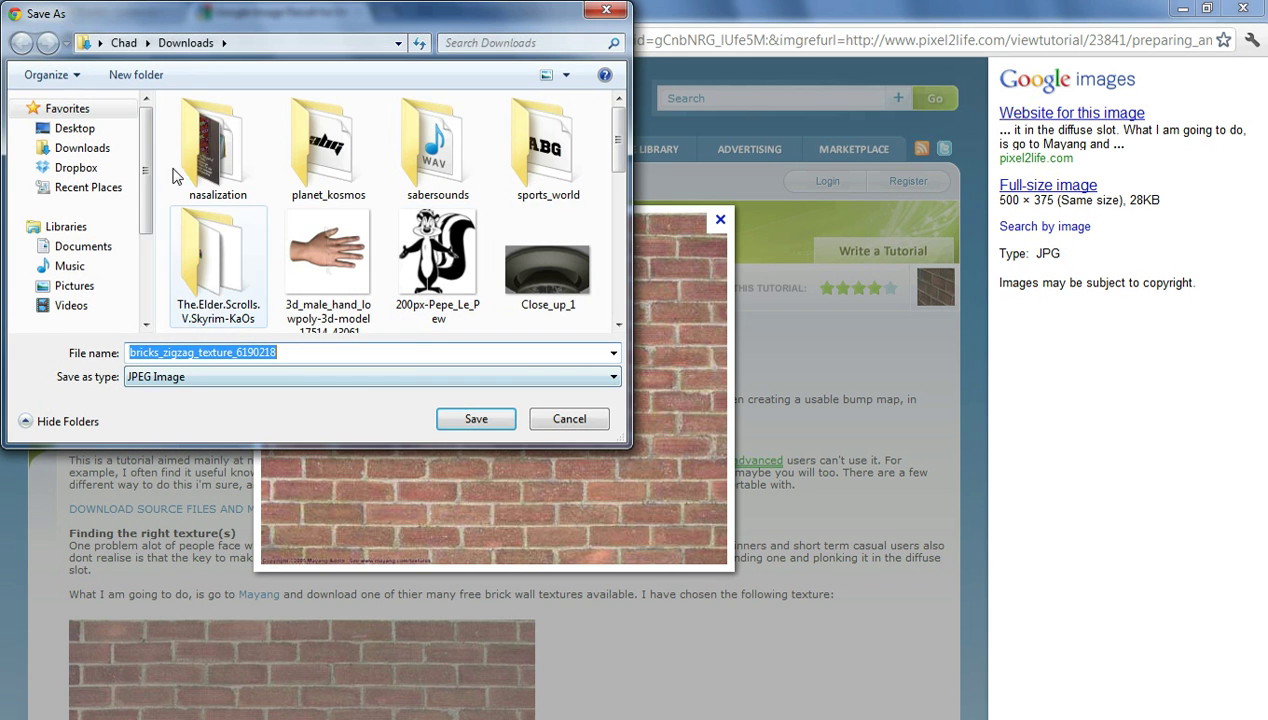
{"action": "left_click", "coordinate": [474, 419]}
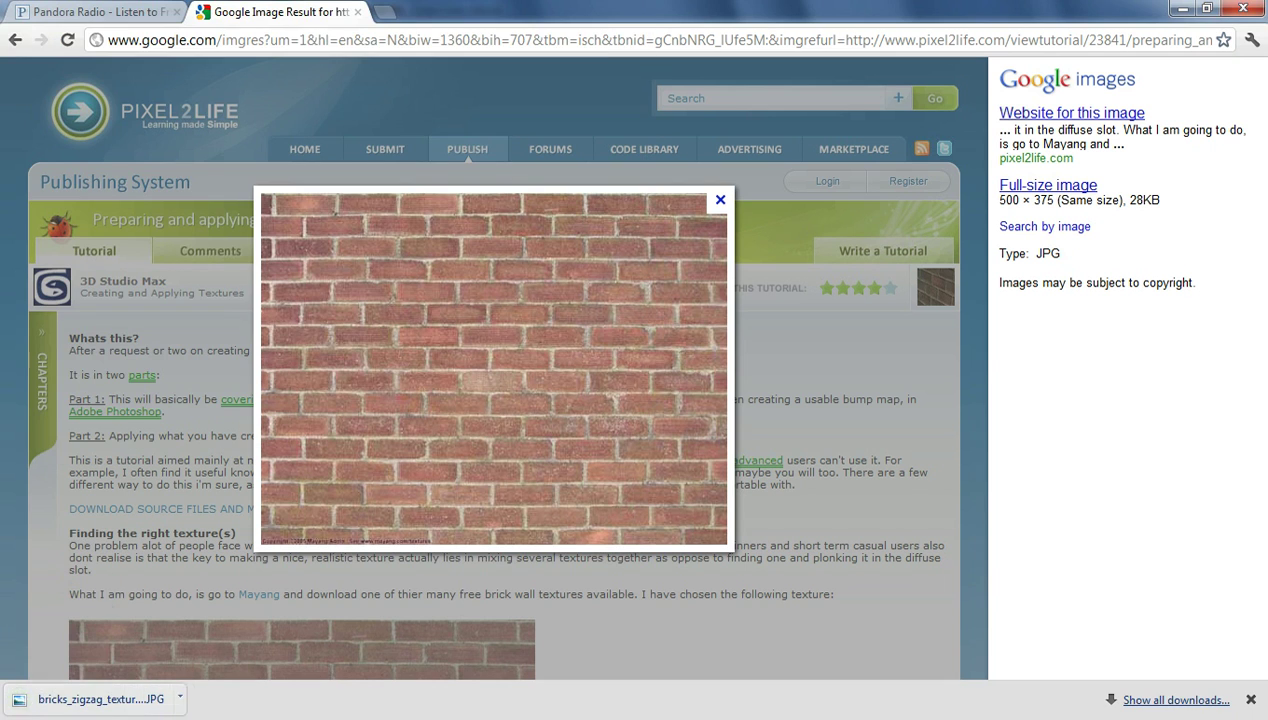
Switch to the Downloads folder and open bricks_zigzag_texture_6190218 in Adobe Photoshop CS3
{"action": "key", "text": "alt+Tab"}
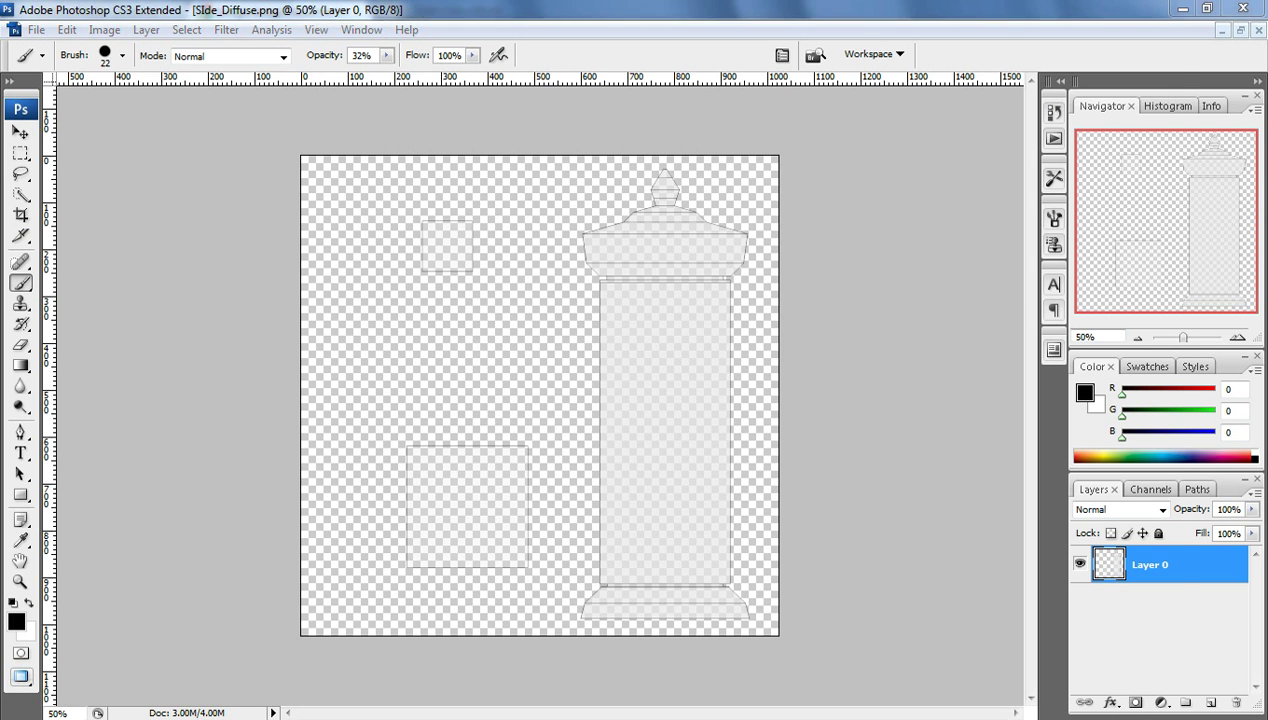
{"action": "key", "text": "alt+Tab"}
{"action": "left_click", "coordinate": [190, 173]}
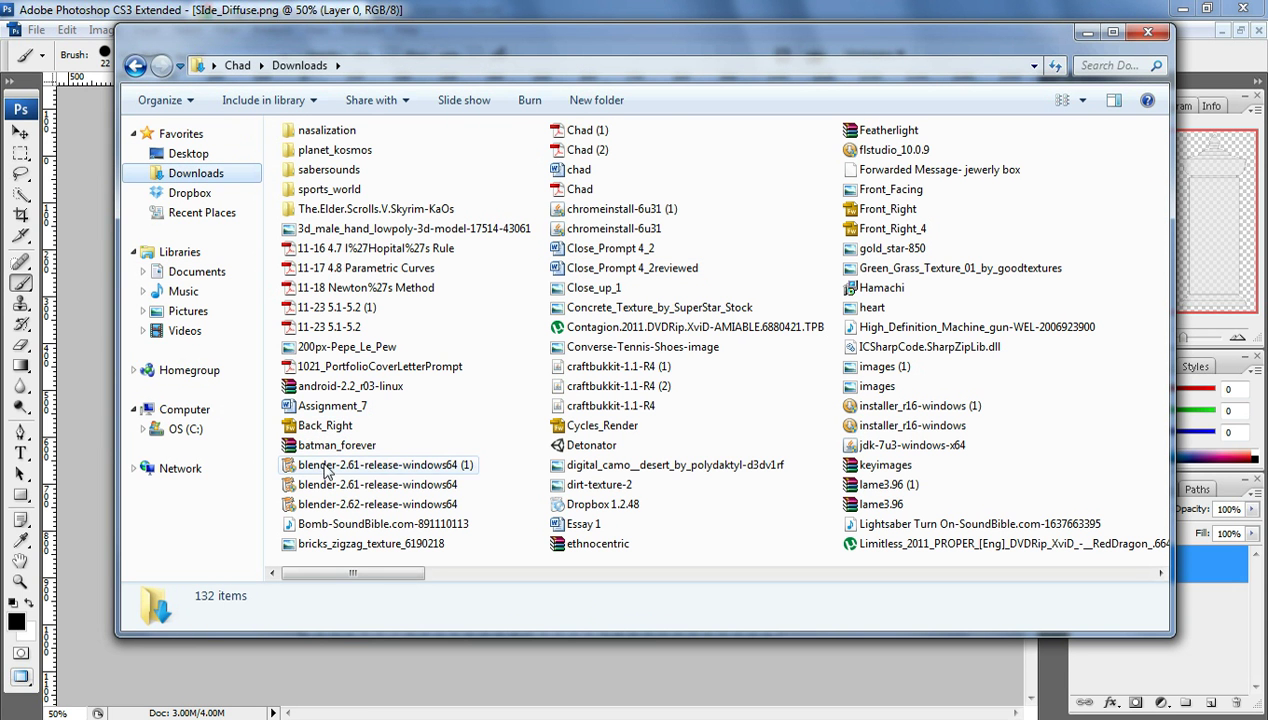
{"action": "left_click", "coordinate": [345, 546]}
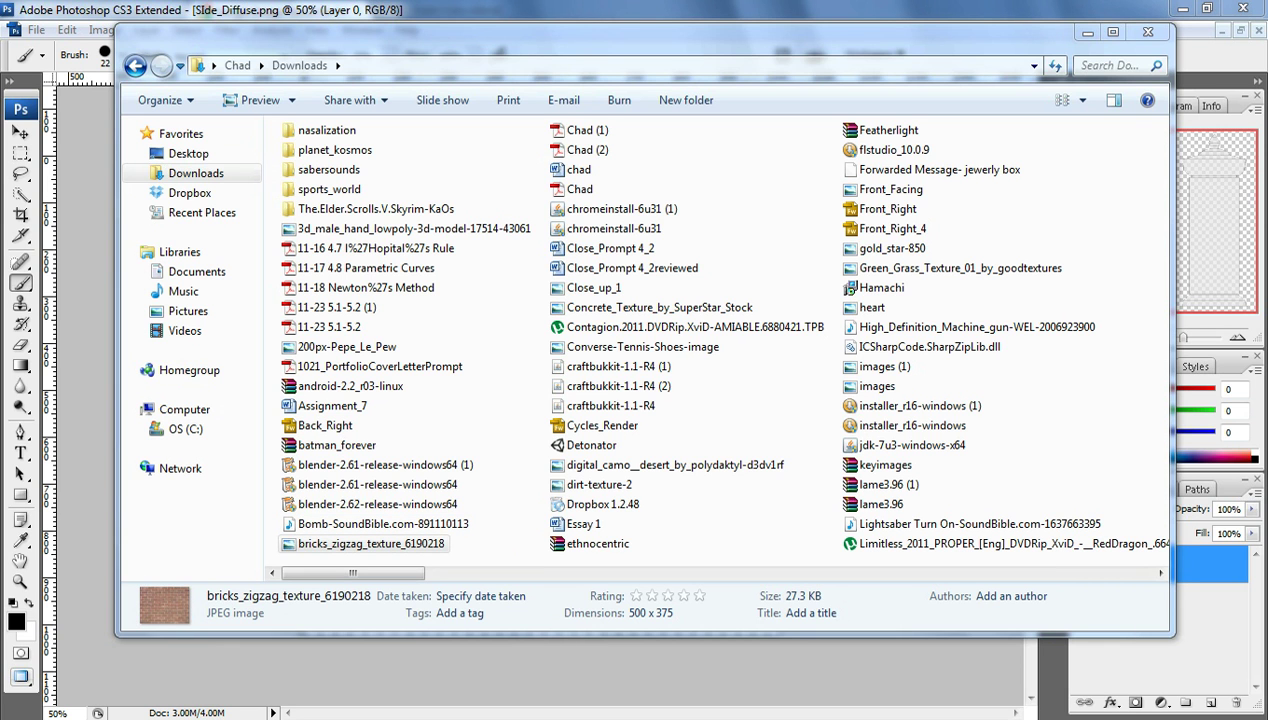
{"action": "right_click", "coordinate": [431, 544]}
{"action": "mouse_move", "coordinate": [553, 414]}
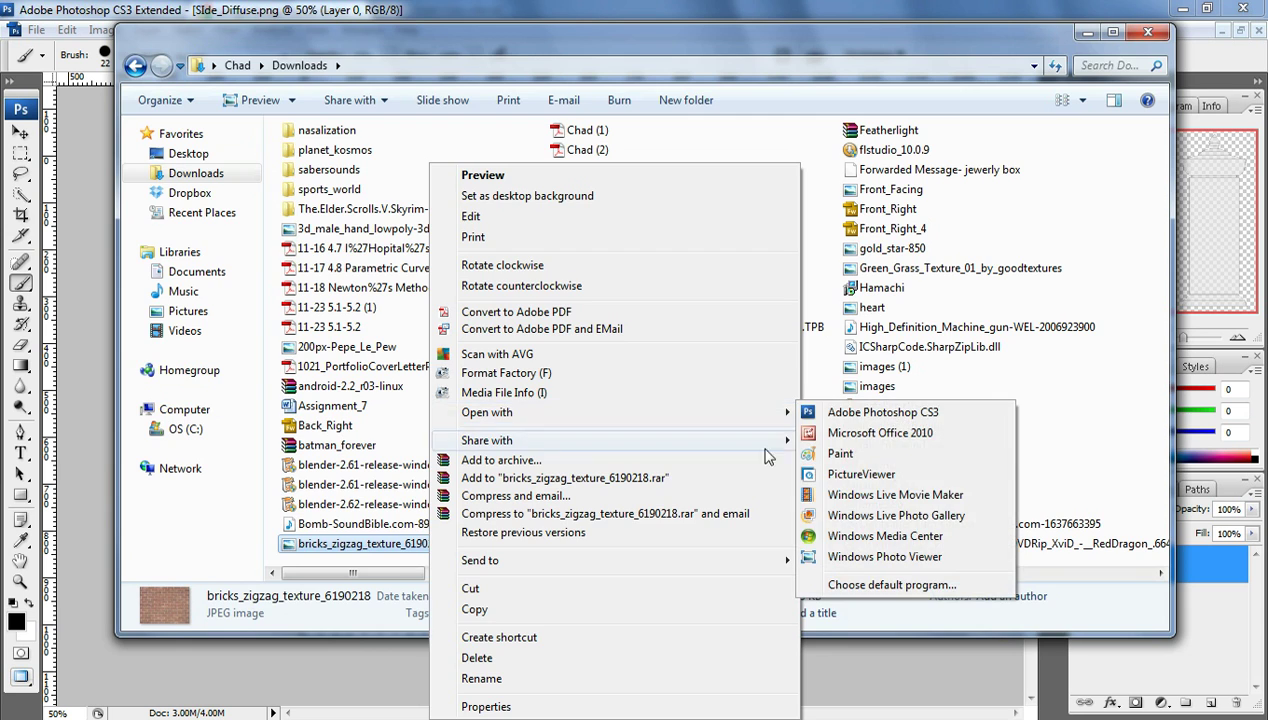
{"action": "left_click", "coordinate": [898, 414]}
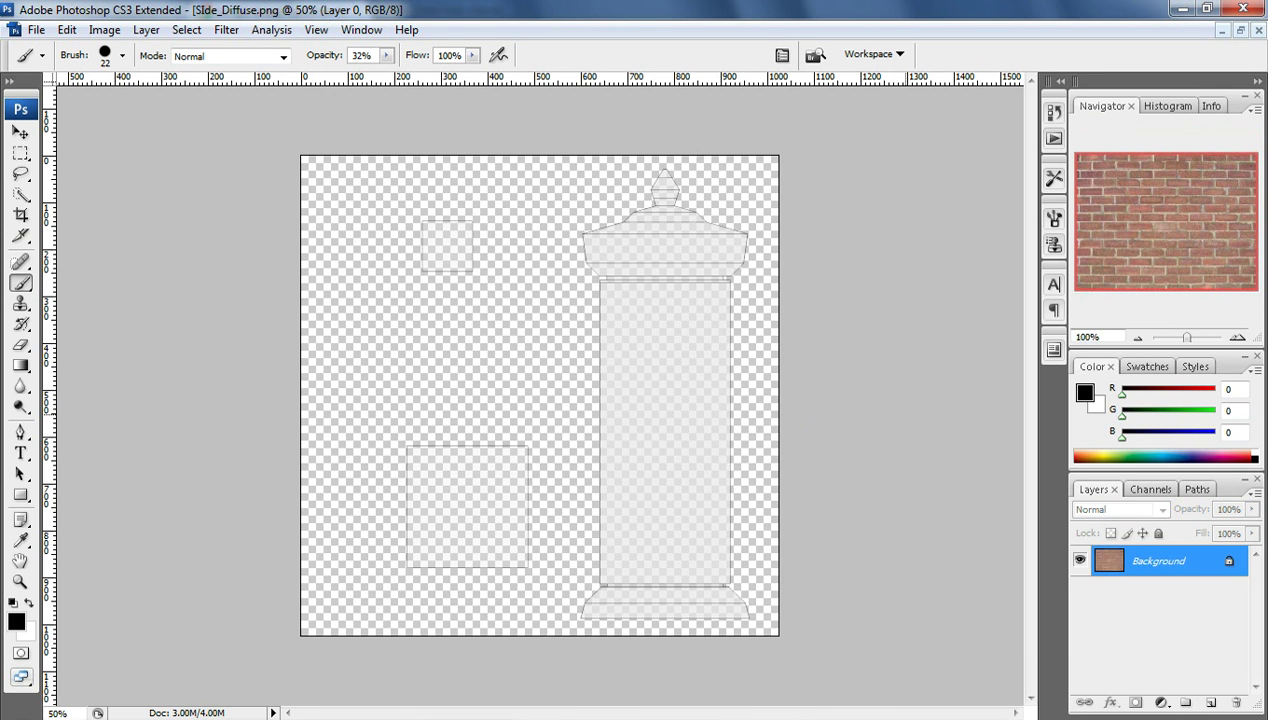
Select the entire bricks_zigzag_texture_6190218 image and copy it
{"action": "left_click", "coordinate": [20, 153]}
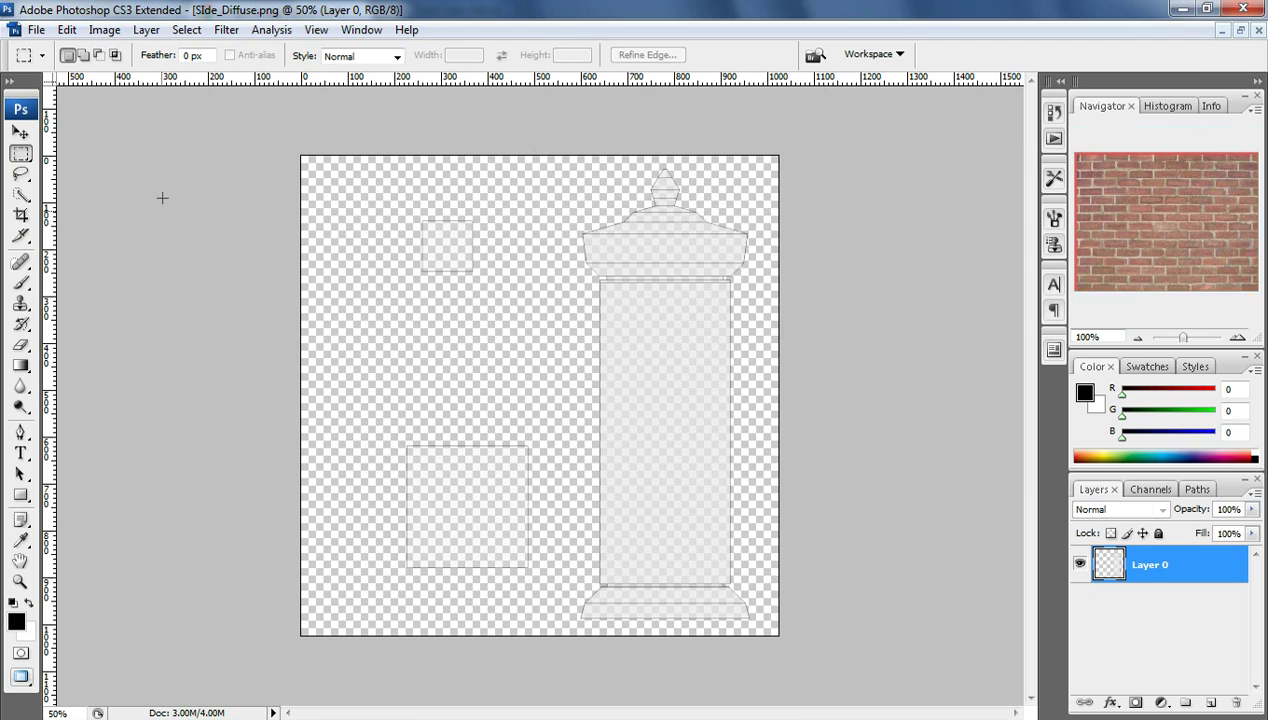
{"action": "left_click", "coordinate": [645, 280]}
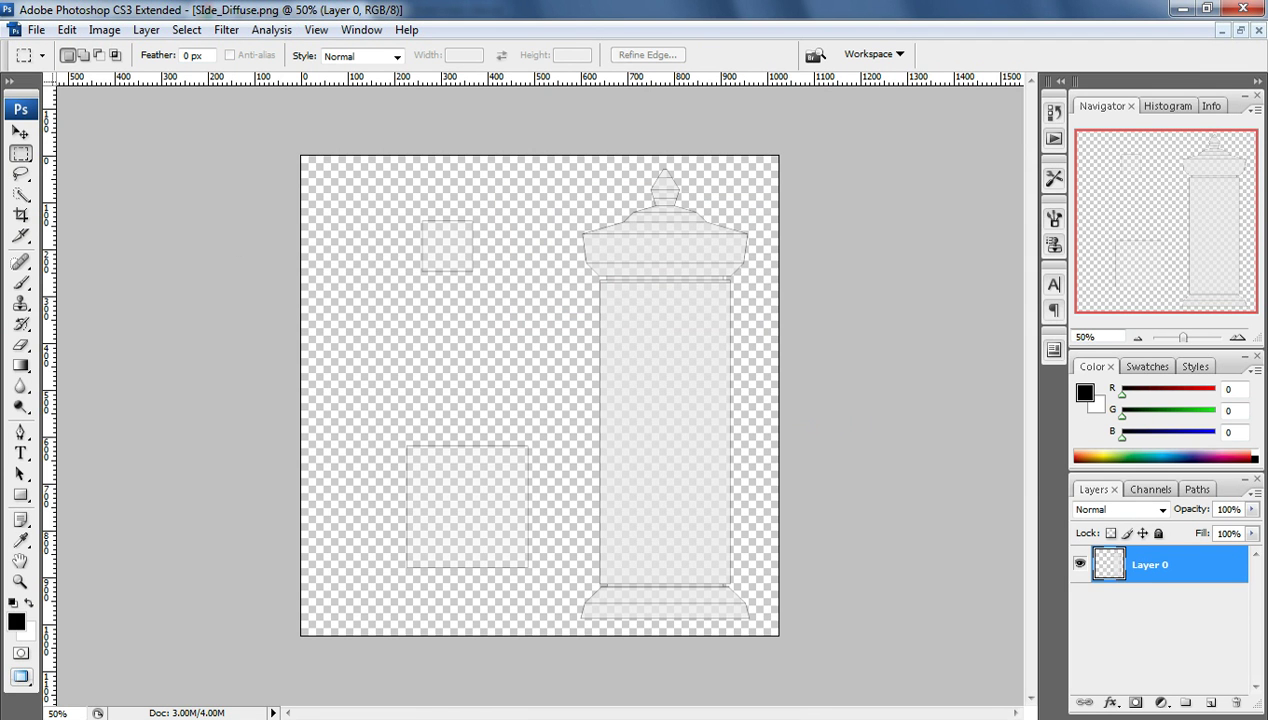
{"action": "key", "text": "ctrl+Tab"}
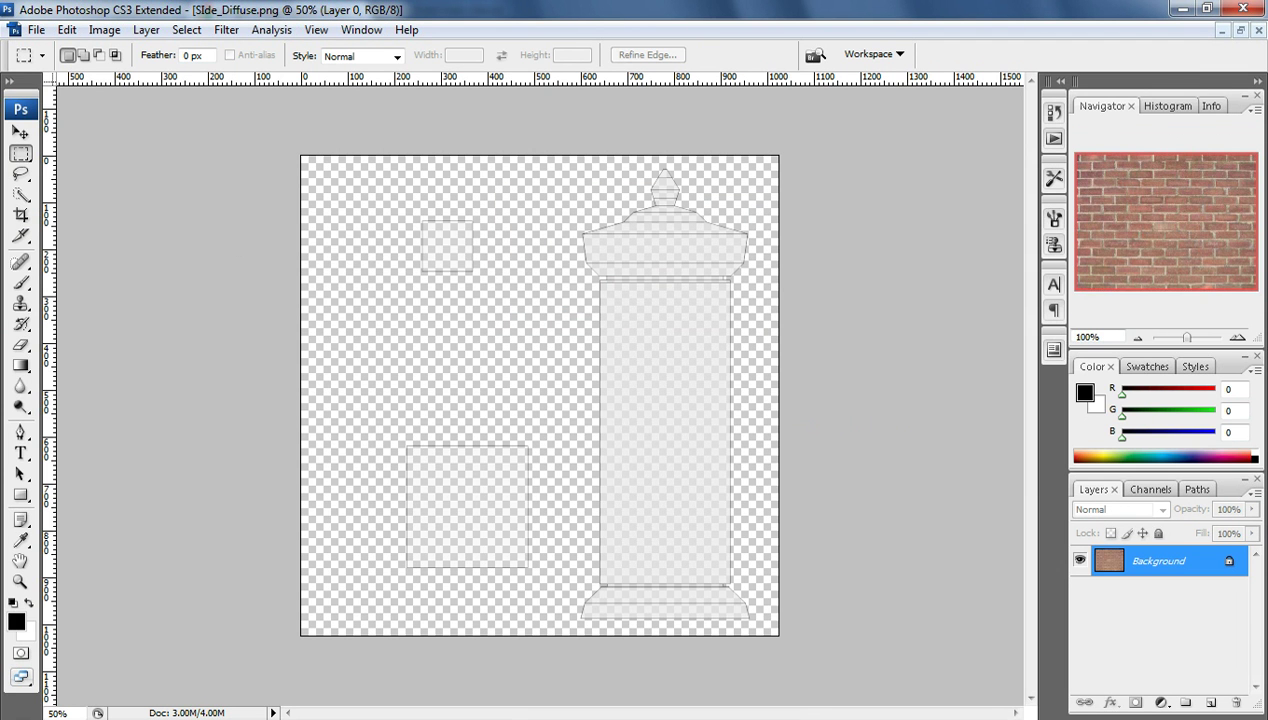
{"action": "key", "text": "ctrl+a"}
{"action": "key", "text": "ctrl+shift+i"}
{"action": "left_click", "coordinate": [652, 280]}
{"action": "key", "text": "ctrl+a"}
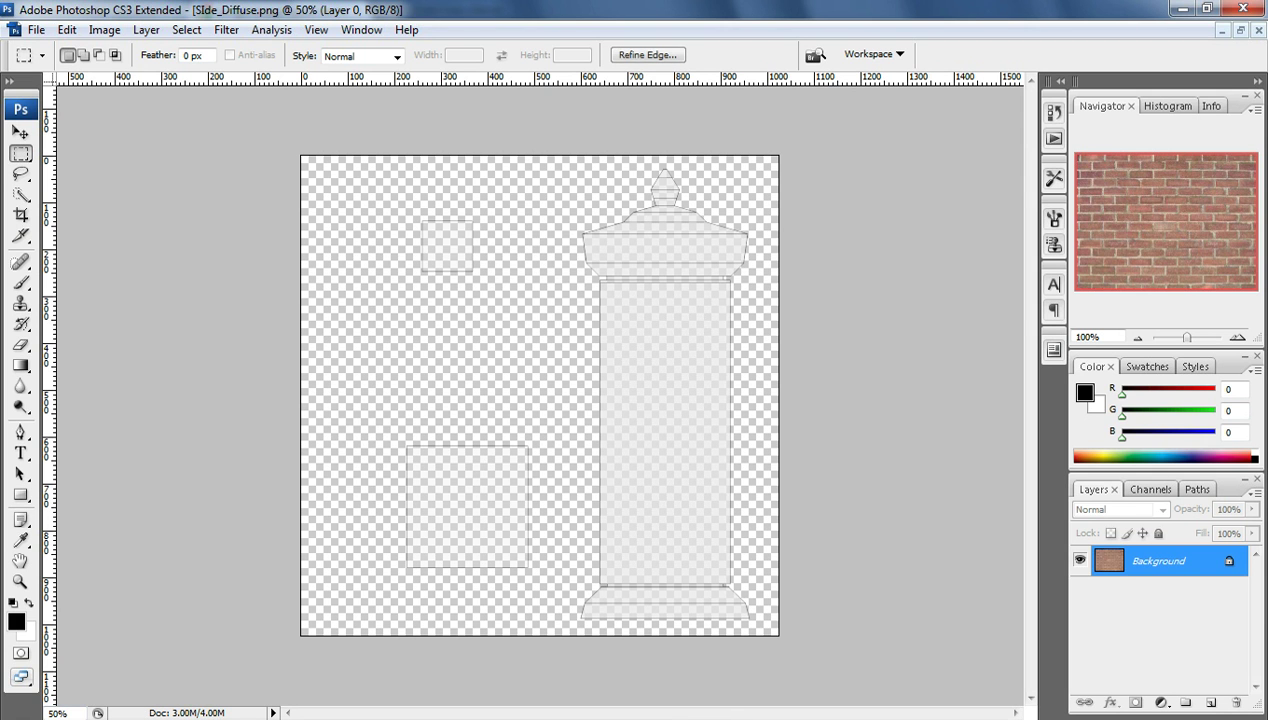
{"action": "key", "text": "ctrl+c"}
Deselect the brick image and paste the copied brick texture into the SIde_Diffuse image as a new layer
{"action": "left_click", "coordinate": [650, 281]}
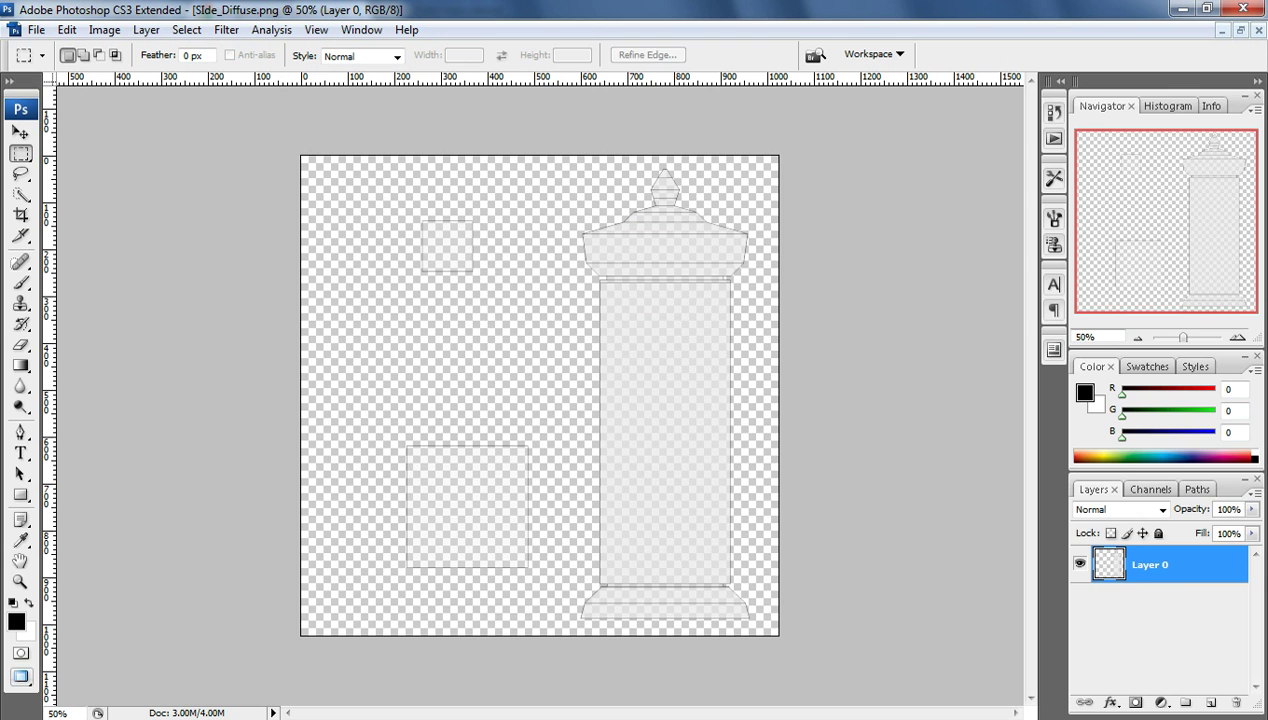
{"action": "key", "text": "ctrl+Tab"}
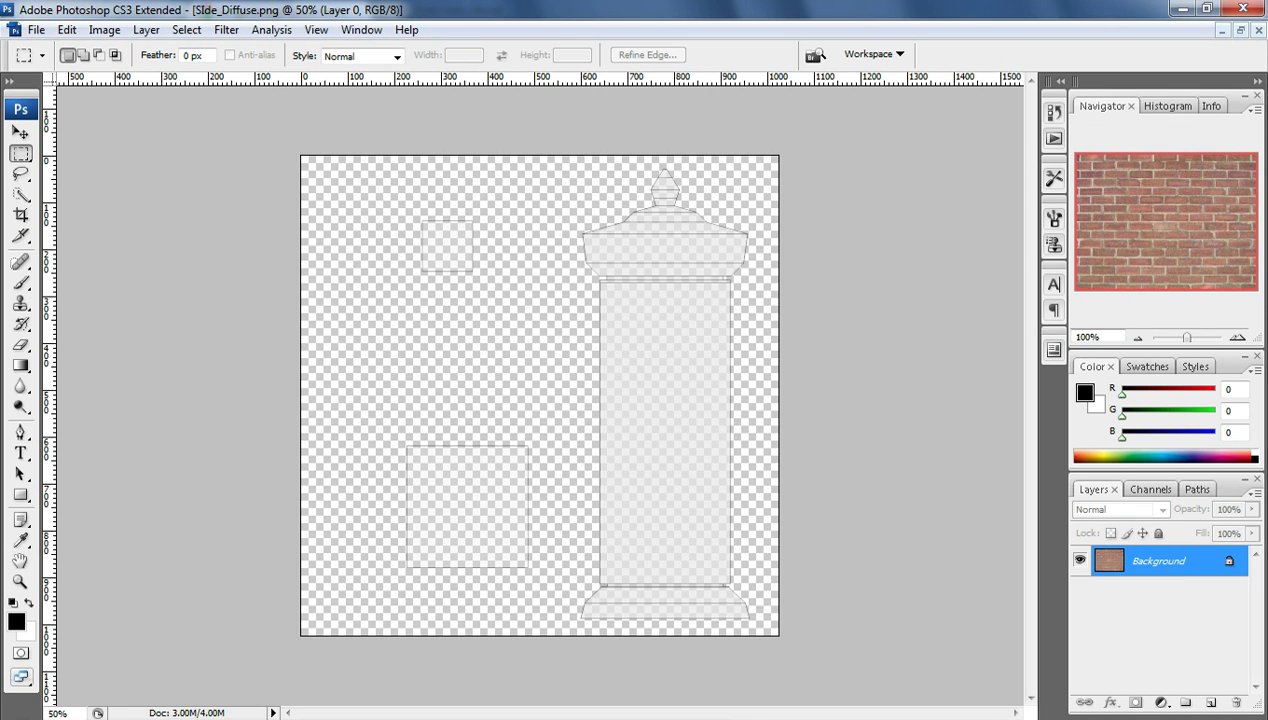
{"action": "key", "text": "ctrl+a"}
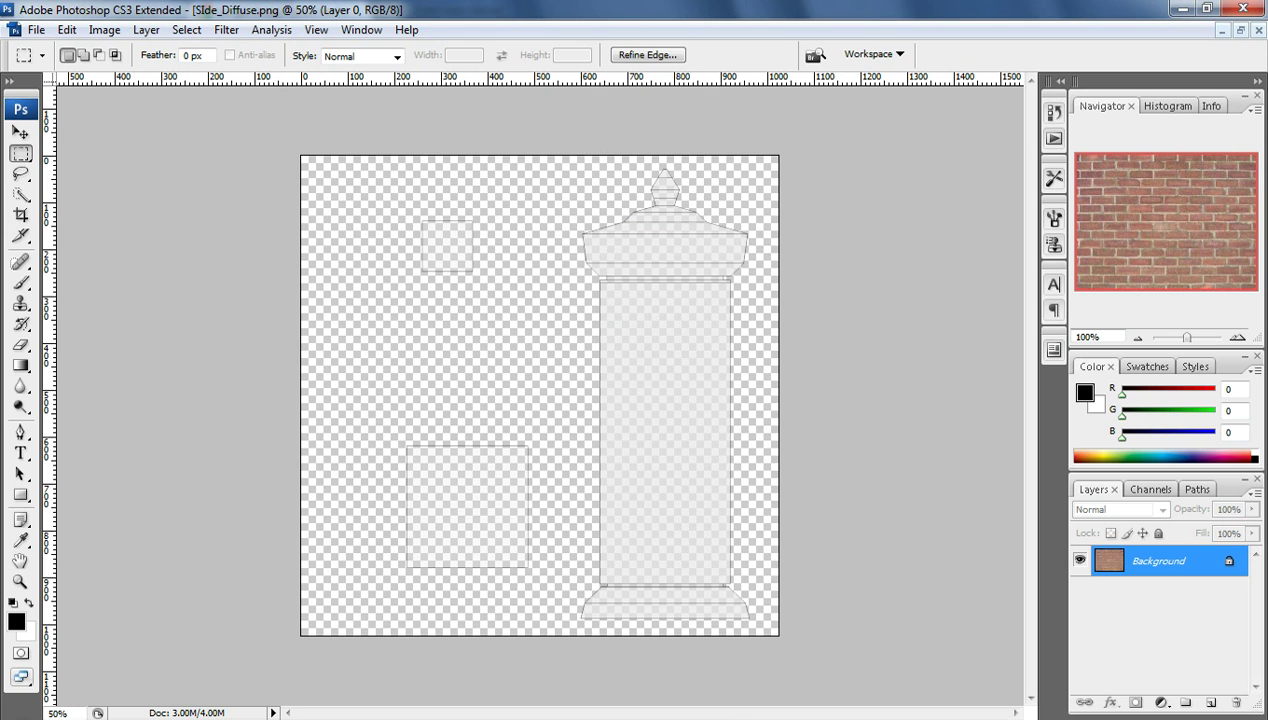
{"action": "key", "text": "ctrl+d"}
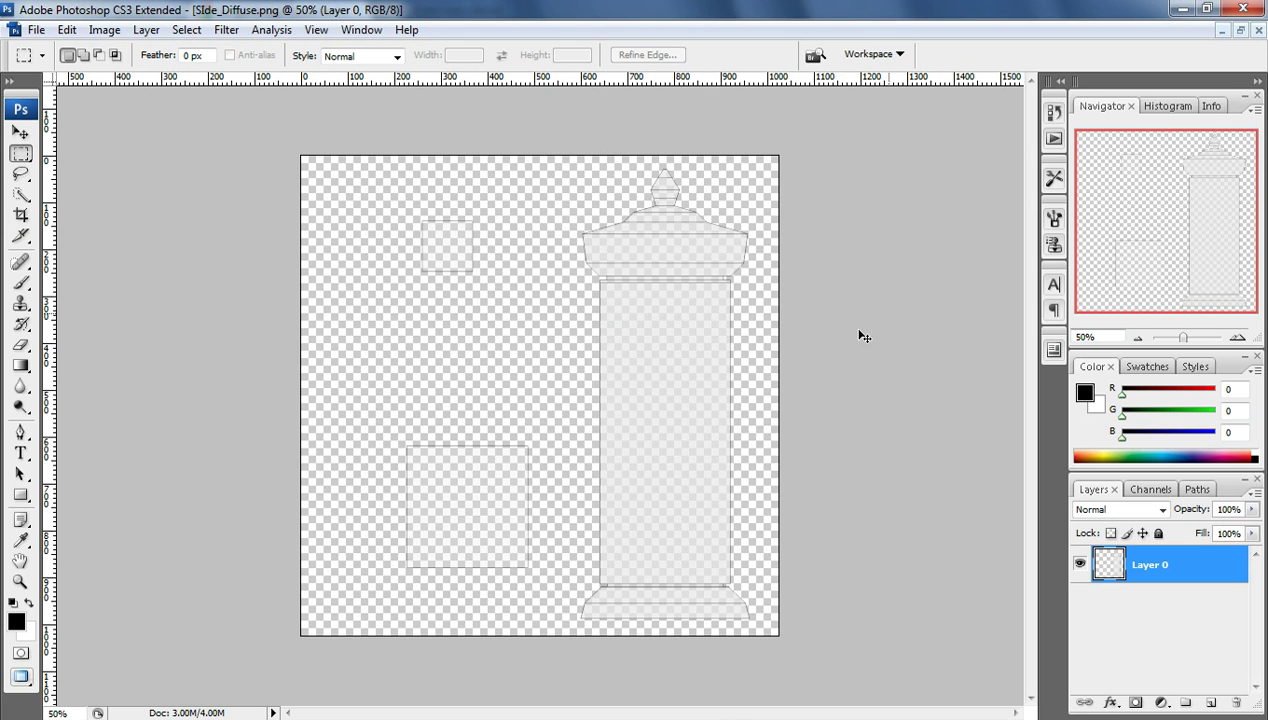
{"action": "key", "text": "ctrl+v"}
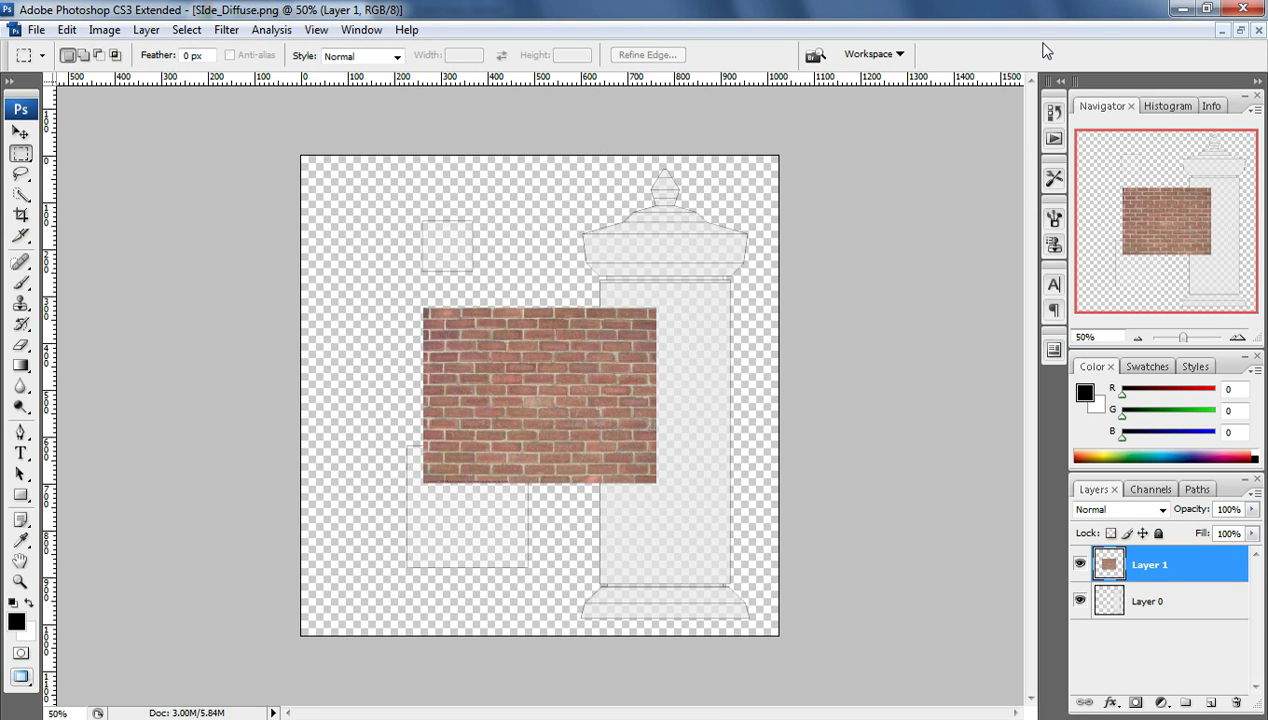